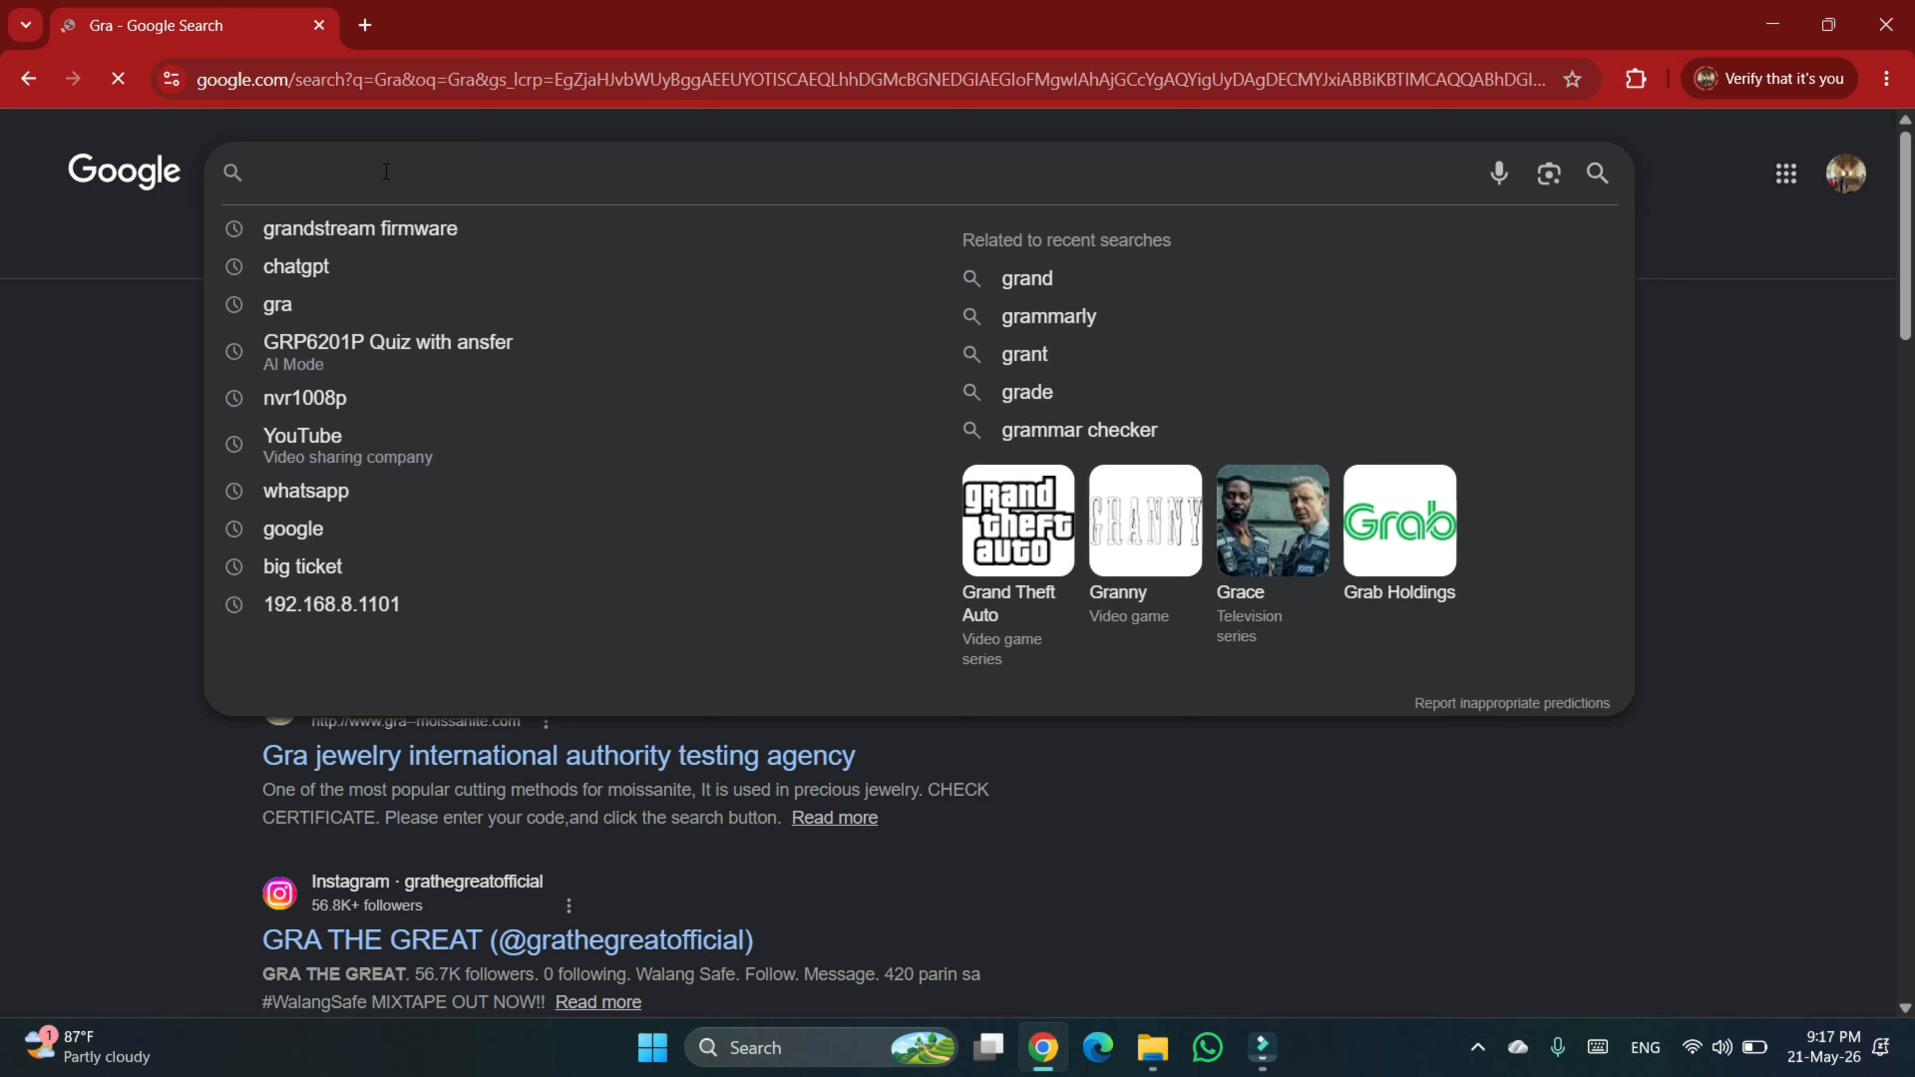
# Step: Search Google for "grandstream firmware", open Grandstream's official firmware page from the results and accept its cookies
pyautogui.write('Grand')
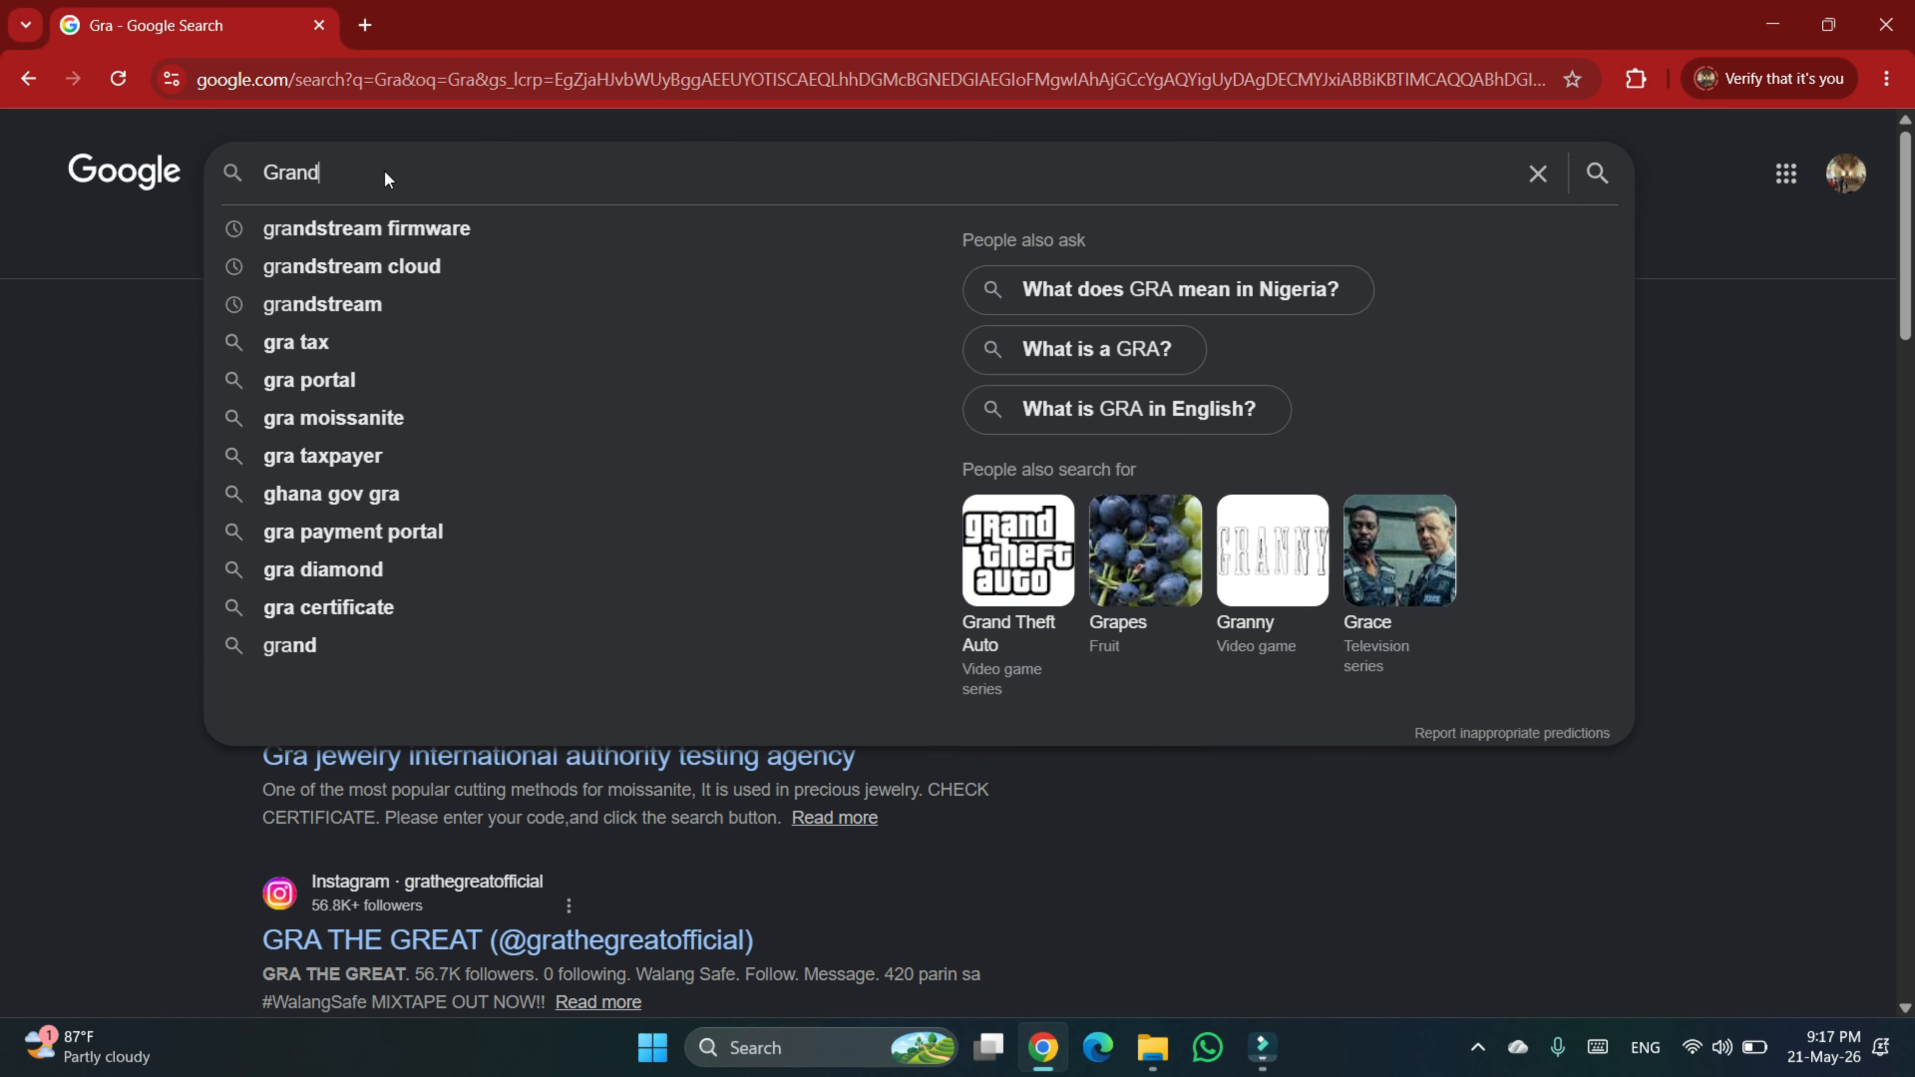
pyautogui.write('ster')
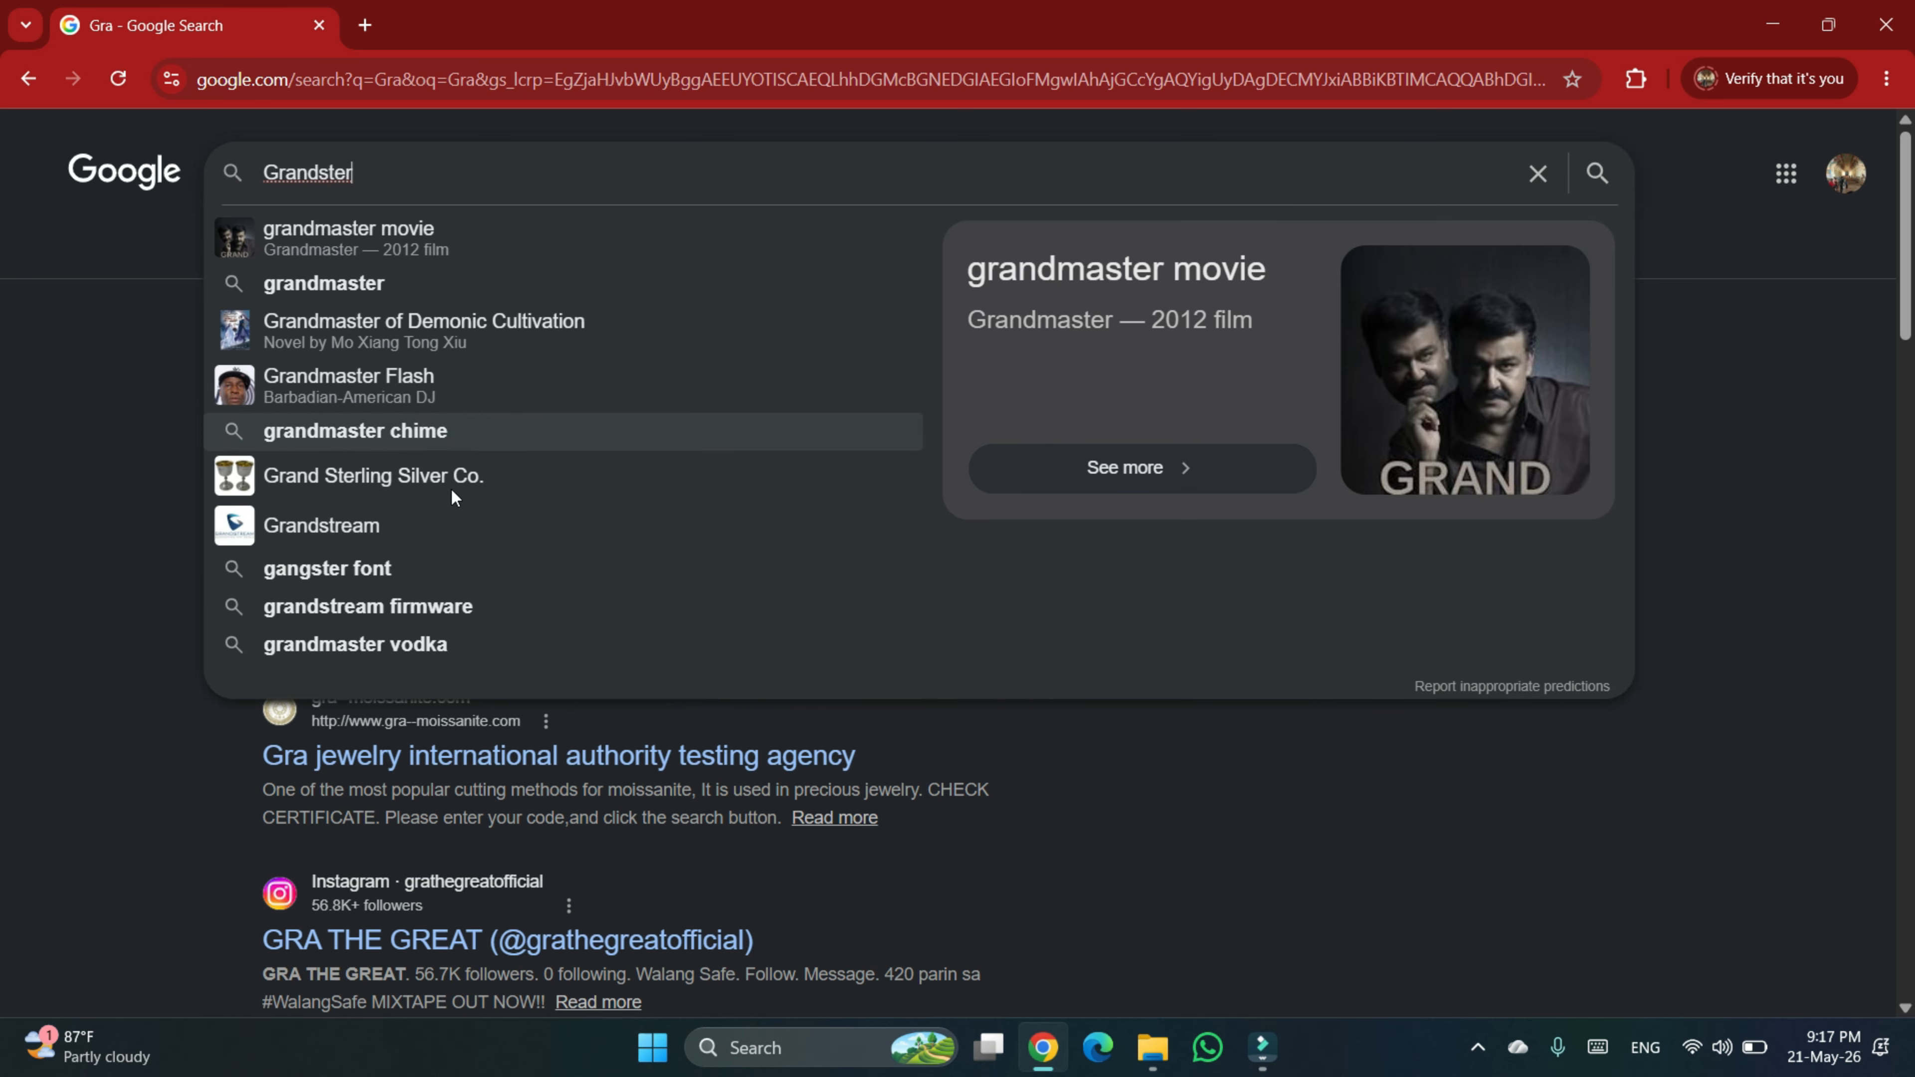
pyautogui.click(464, 596)
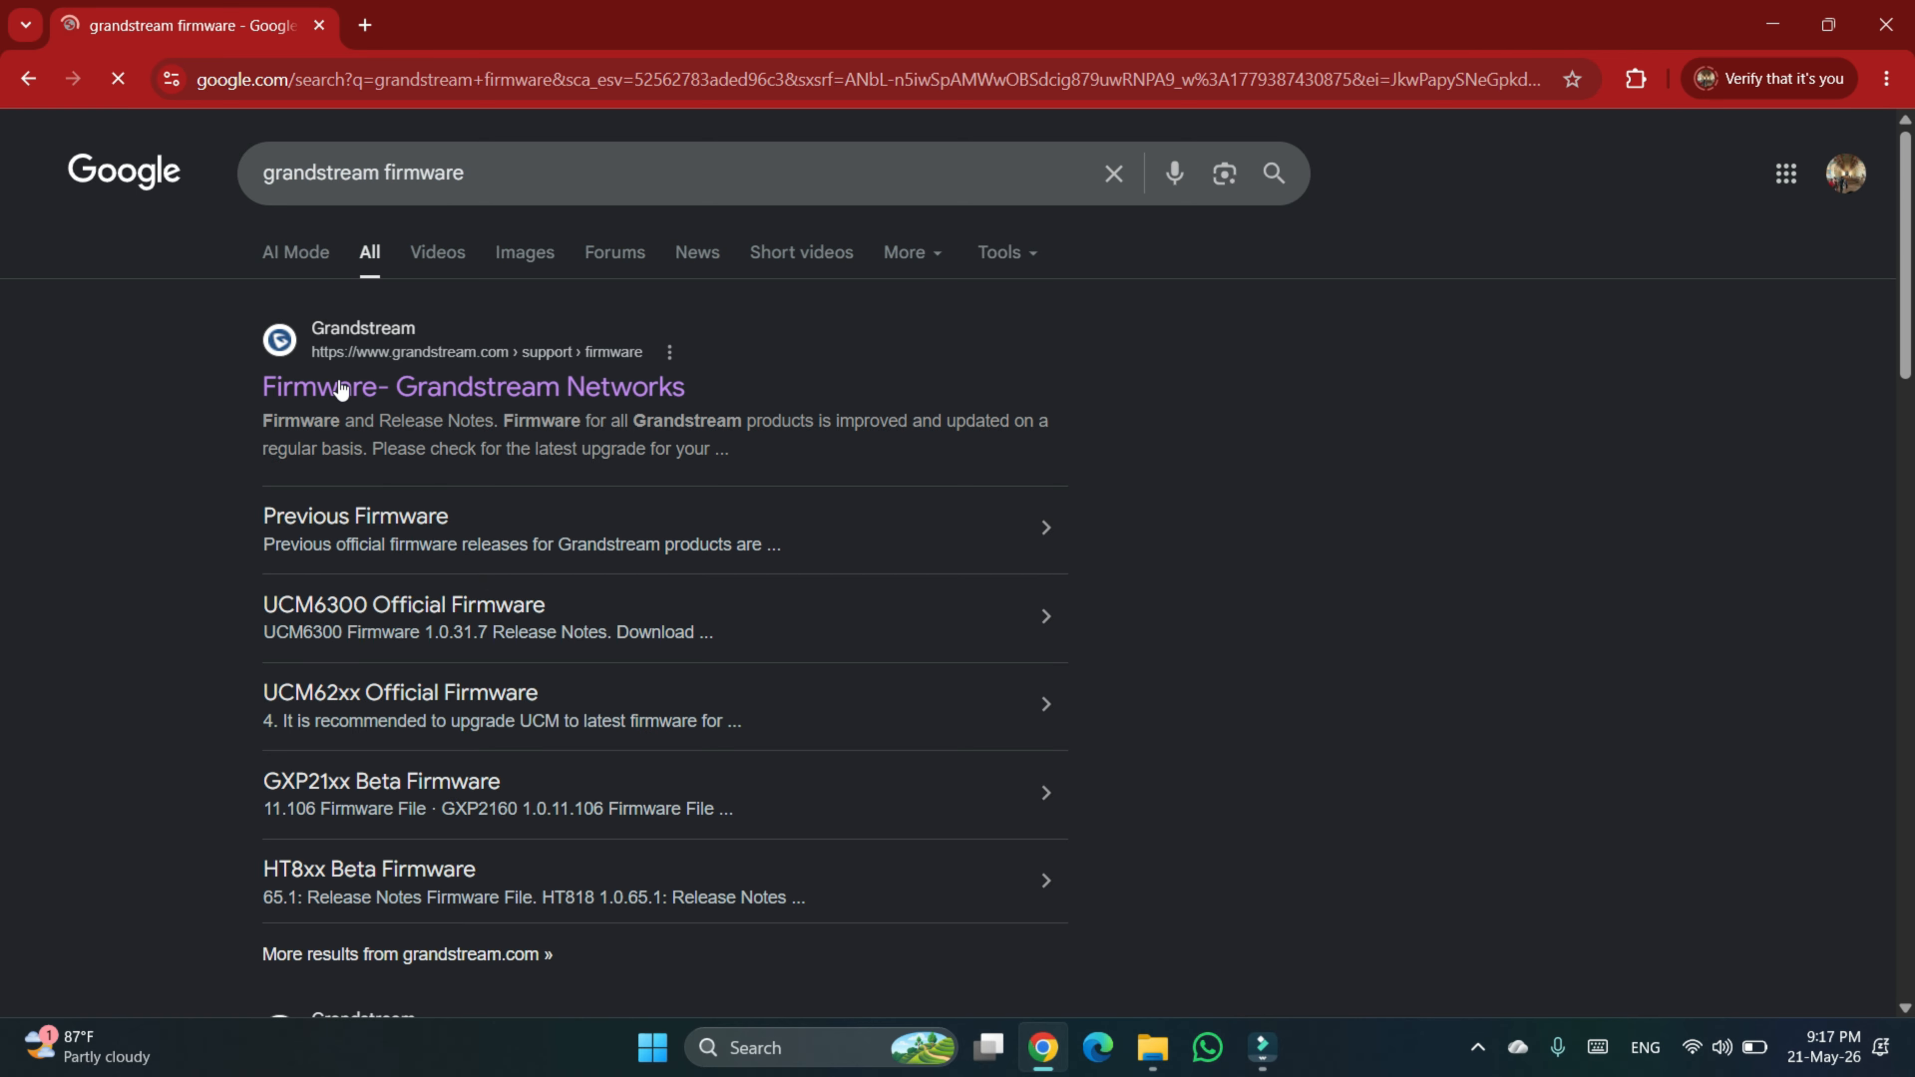
pyautogui.click(356, 337)
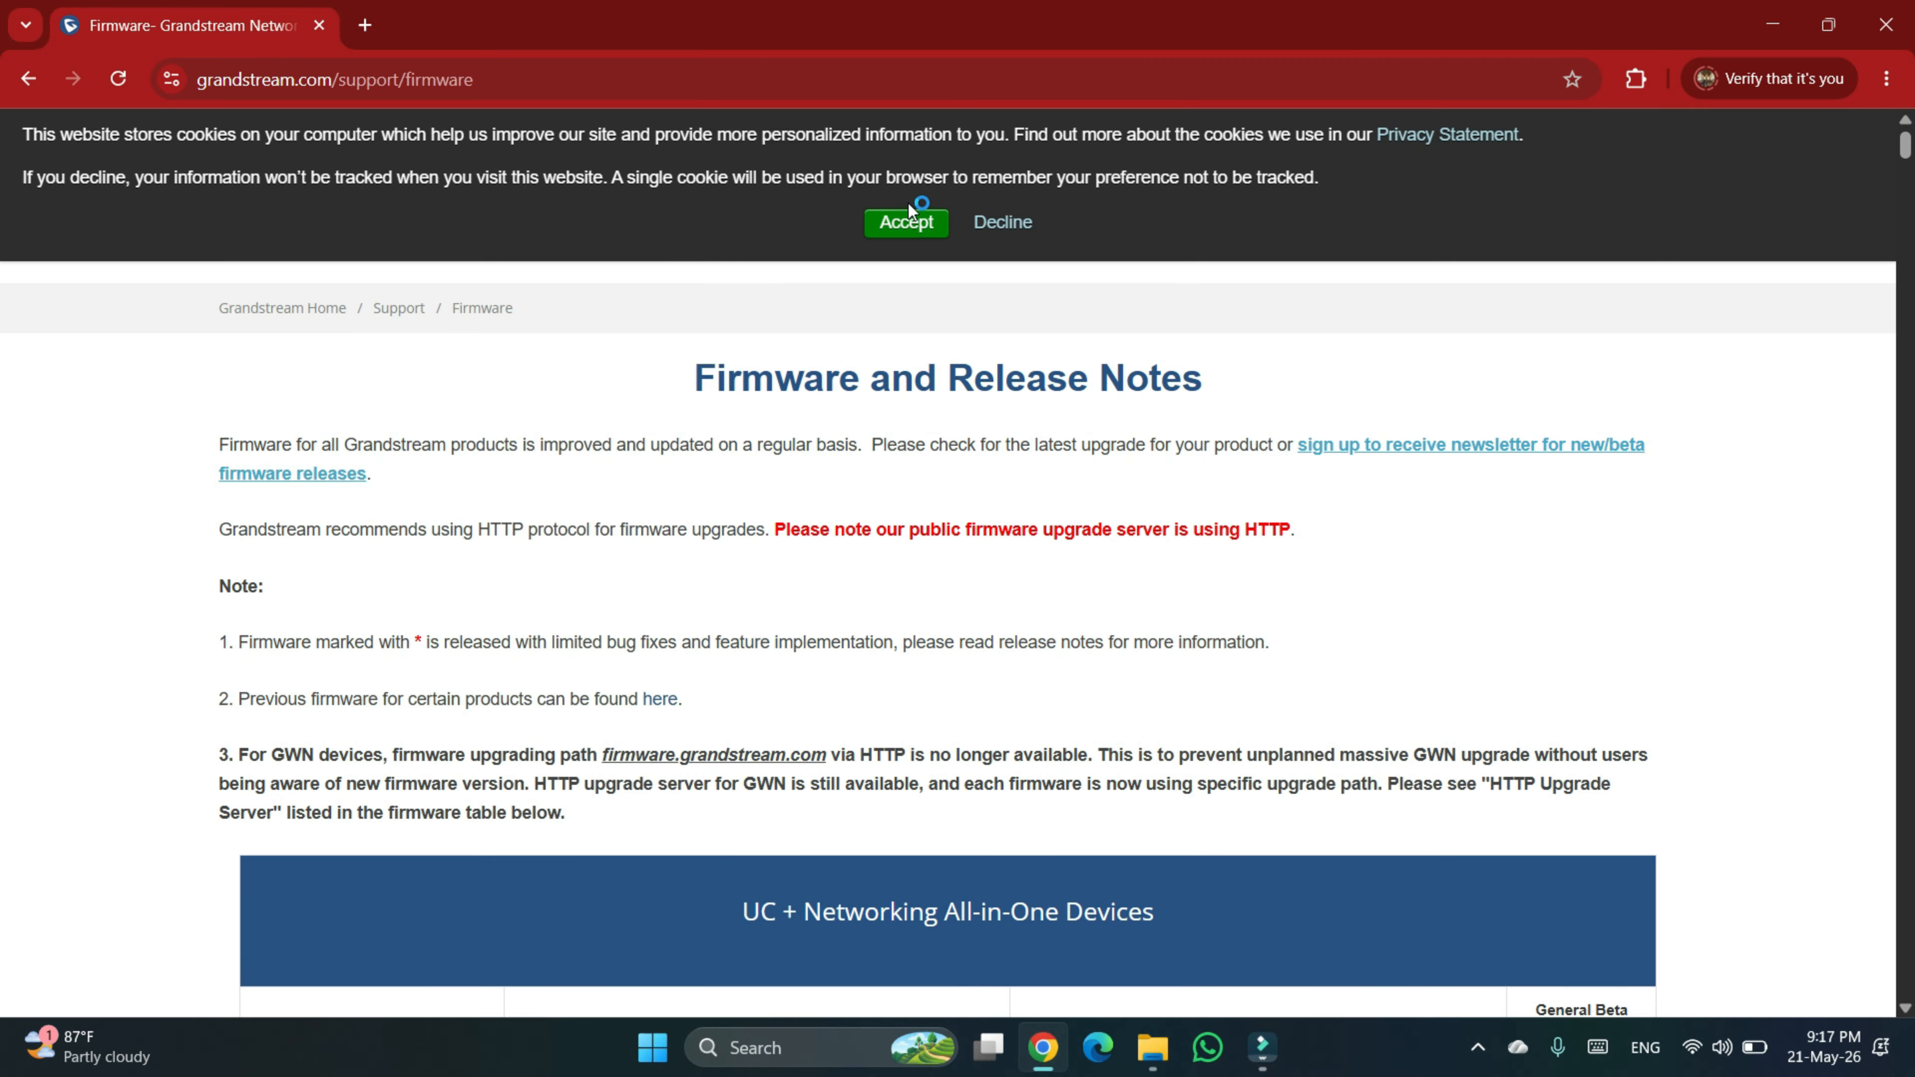
pyautogui.click(901, 222)
# Step: Download general firmware 1.0.7.64 for the GRP2601/P/W from the Carrier-Grade Essential IP Phones table
pyautogui.scroll(-10, 1155, 636)
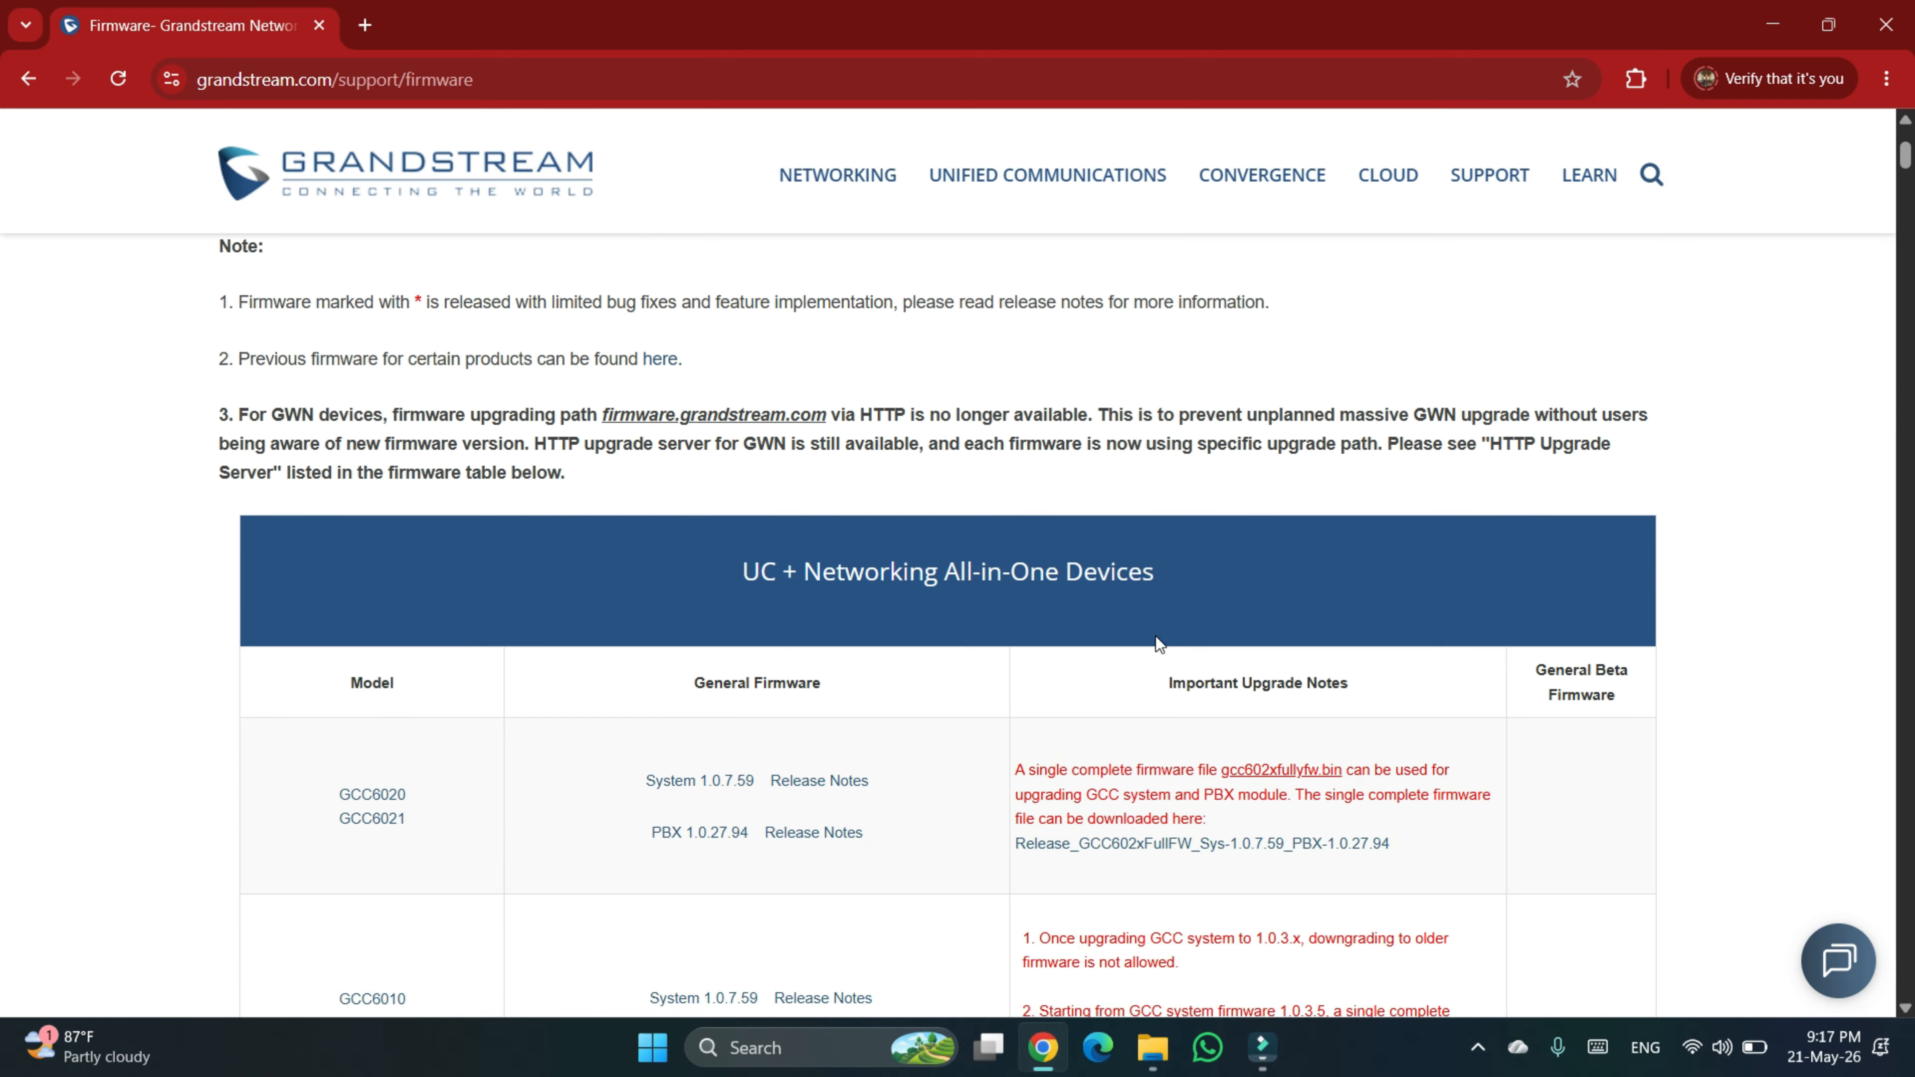
pyautogui.scroll(-15, 1156, 637)
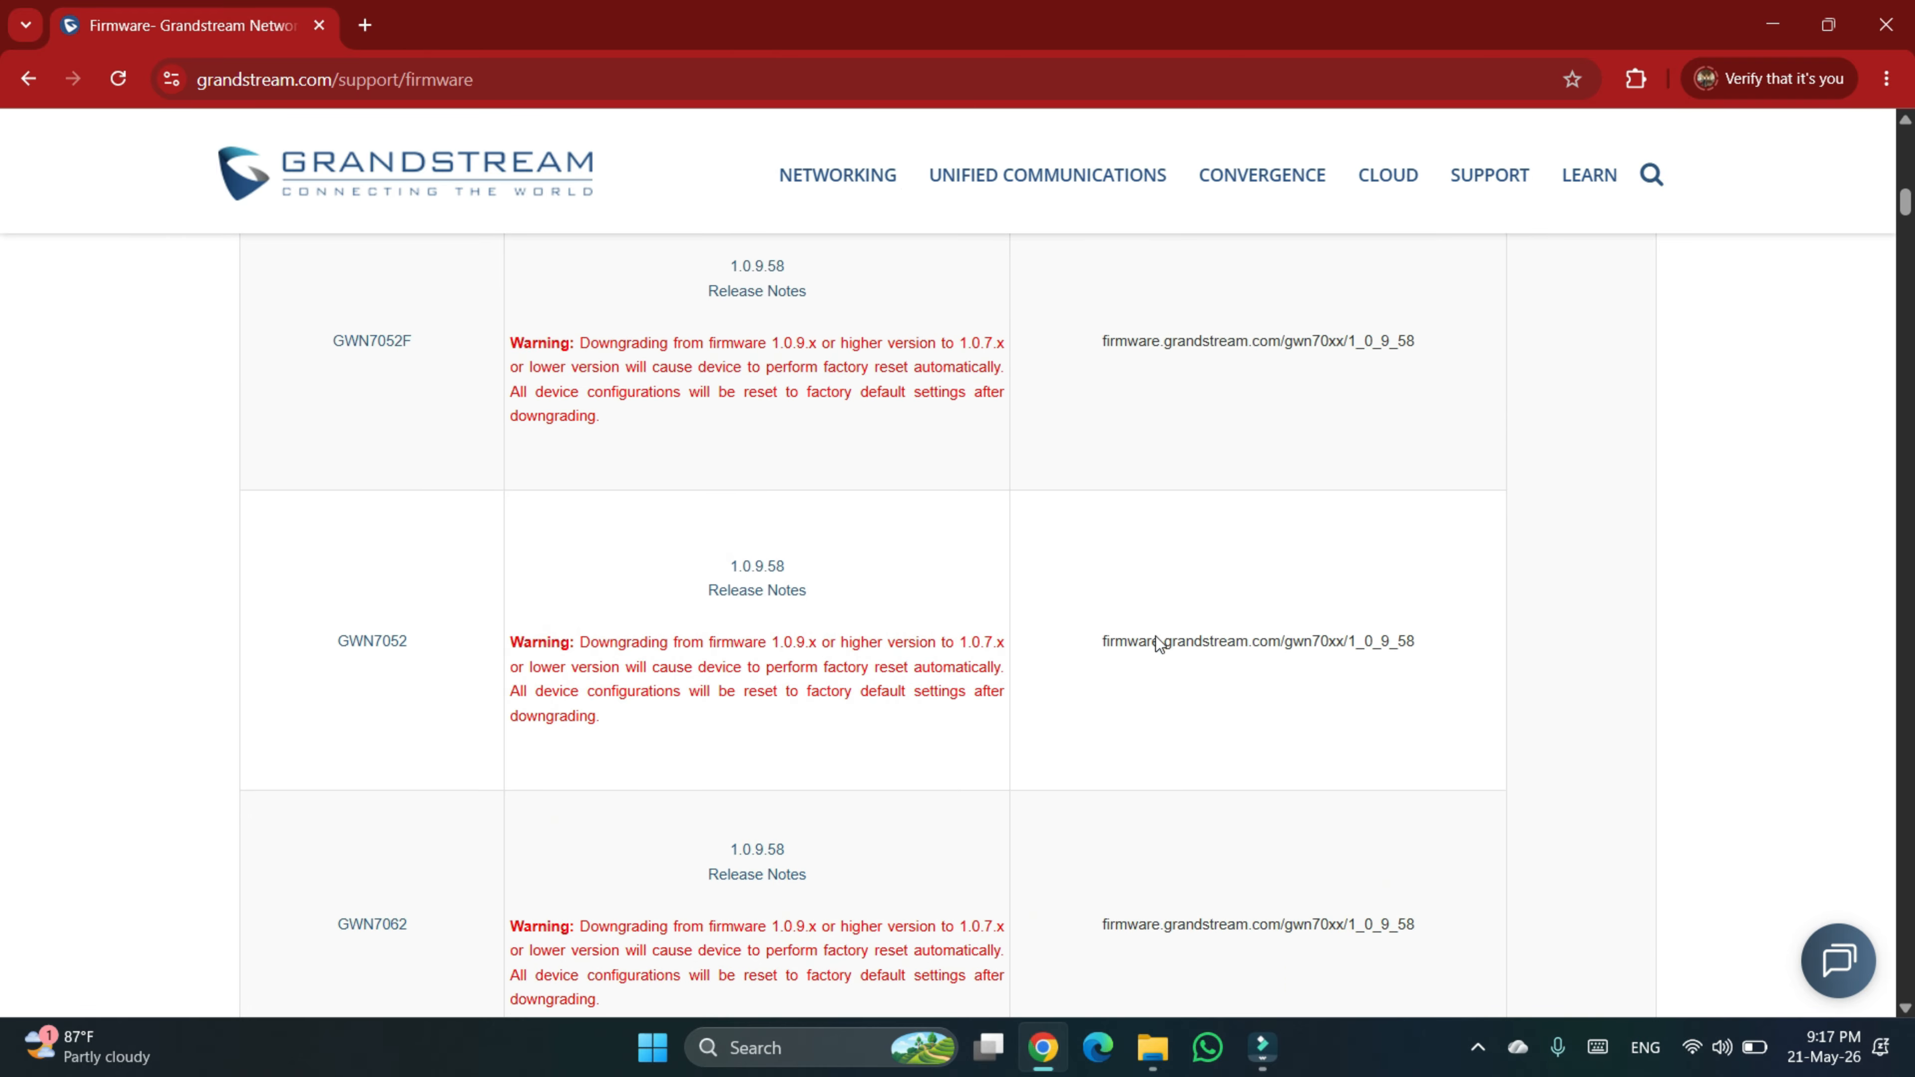
pyautogui.scroll(-15, 1159, 644)
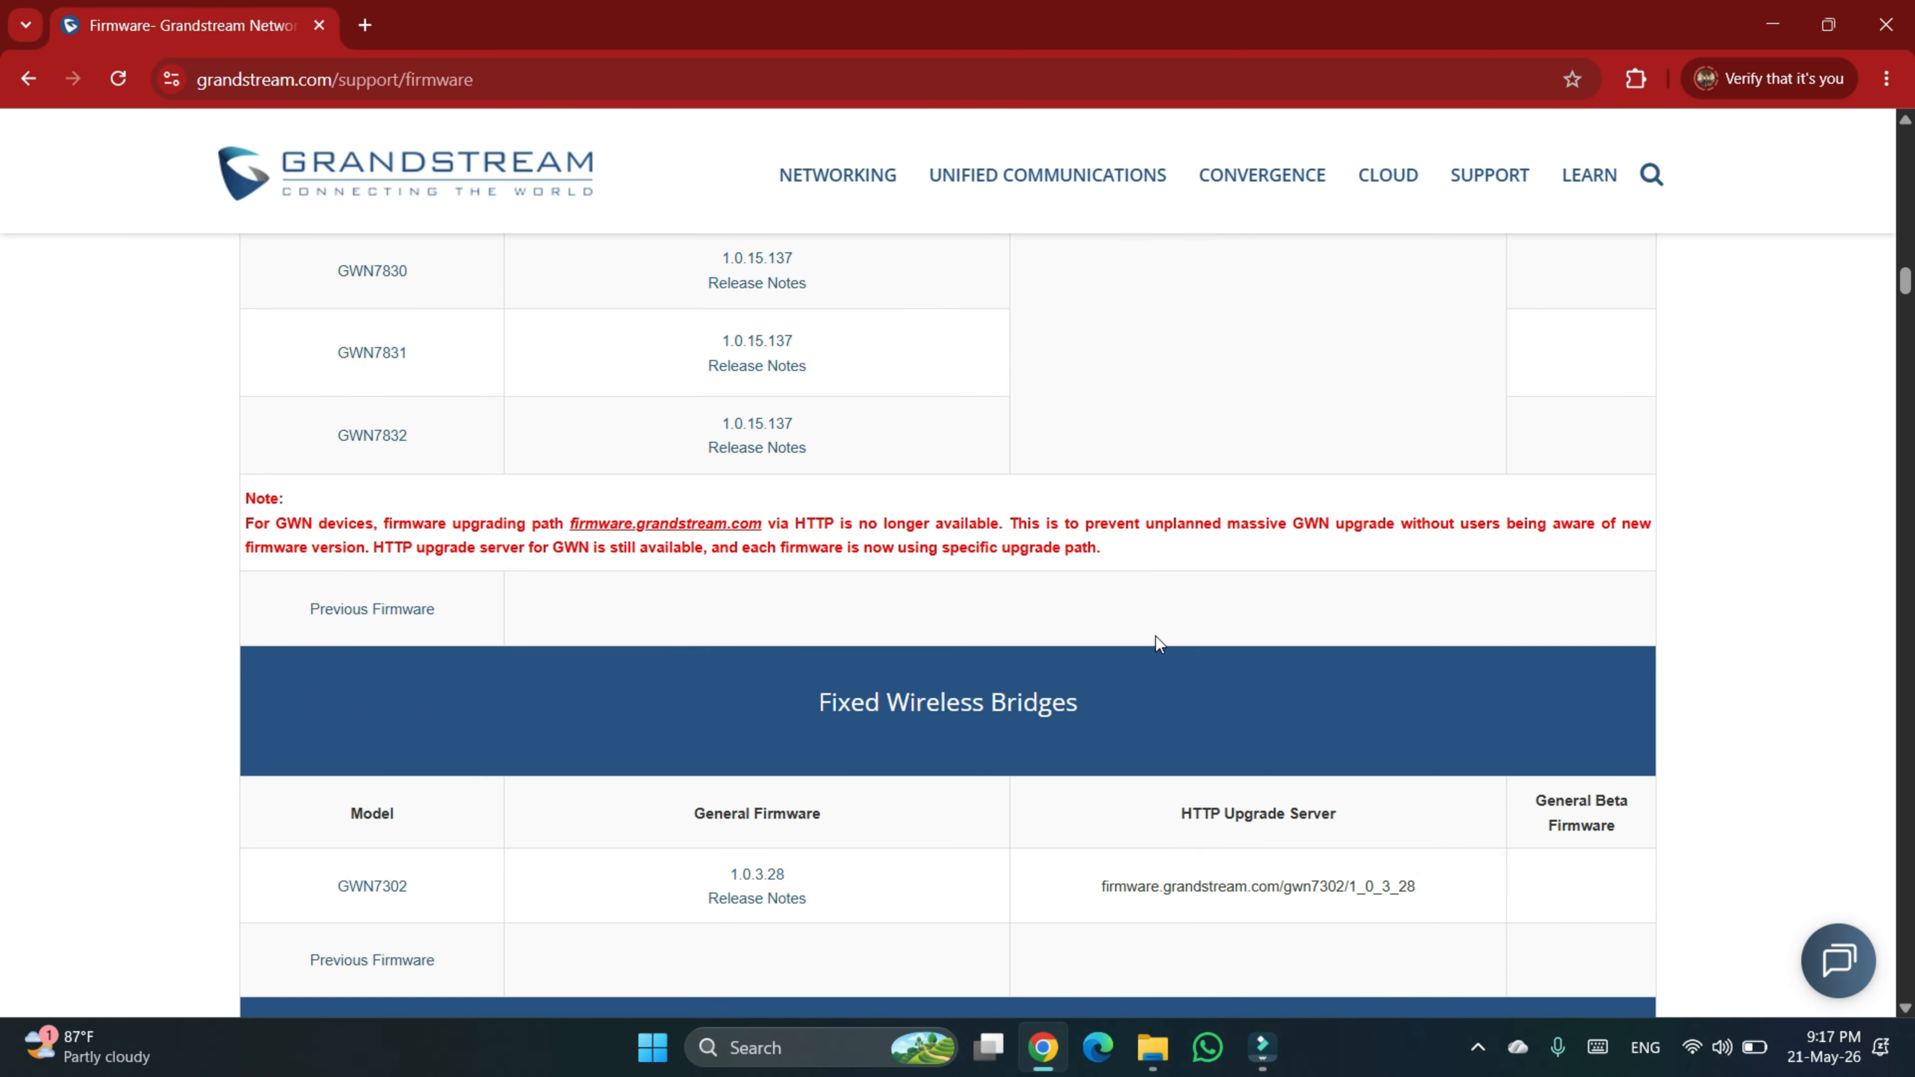
pyautogui.scroll(-15, 1159, 643)
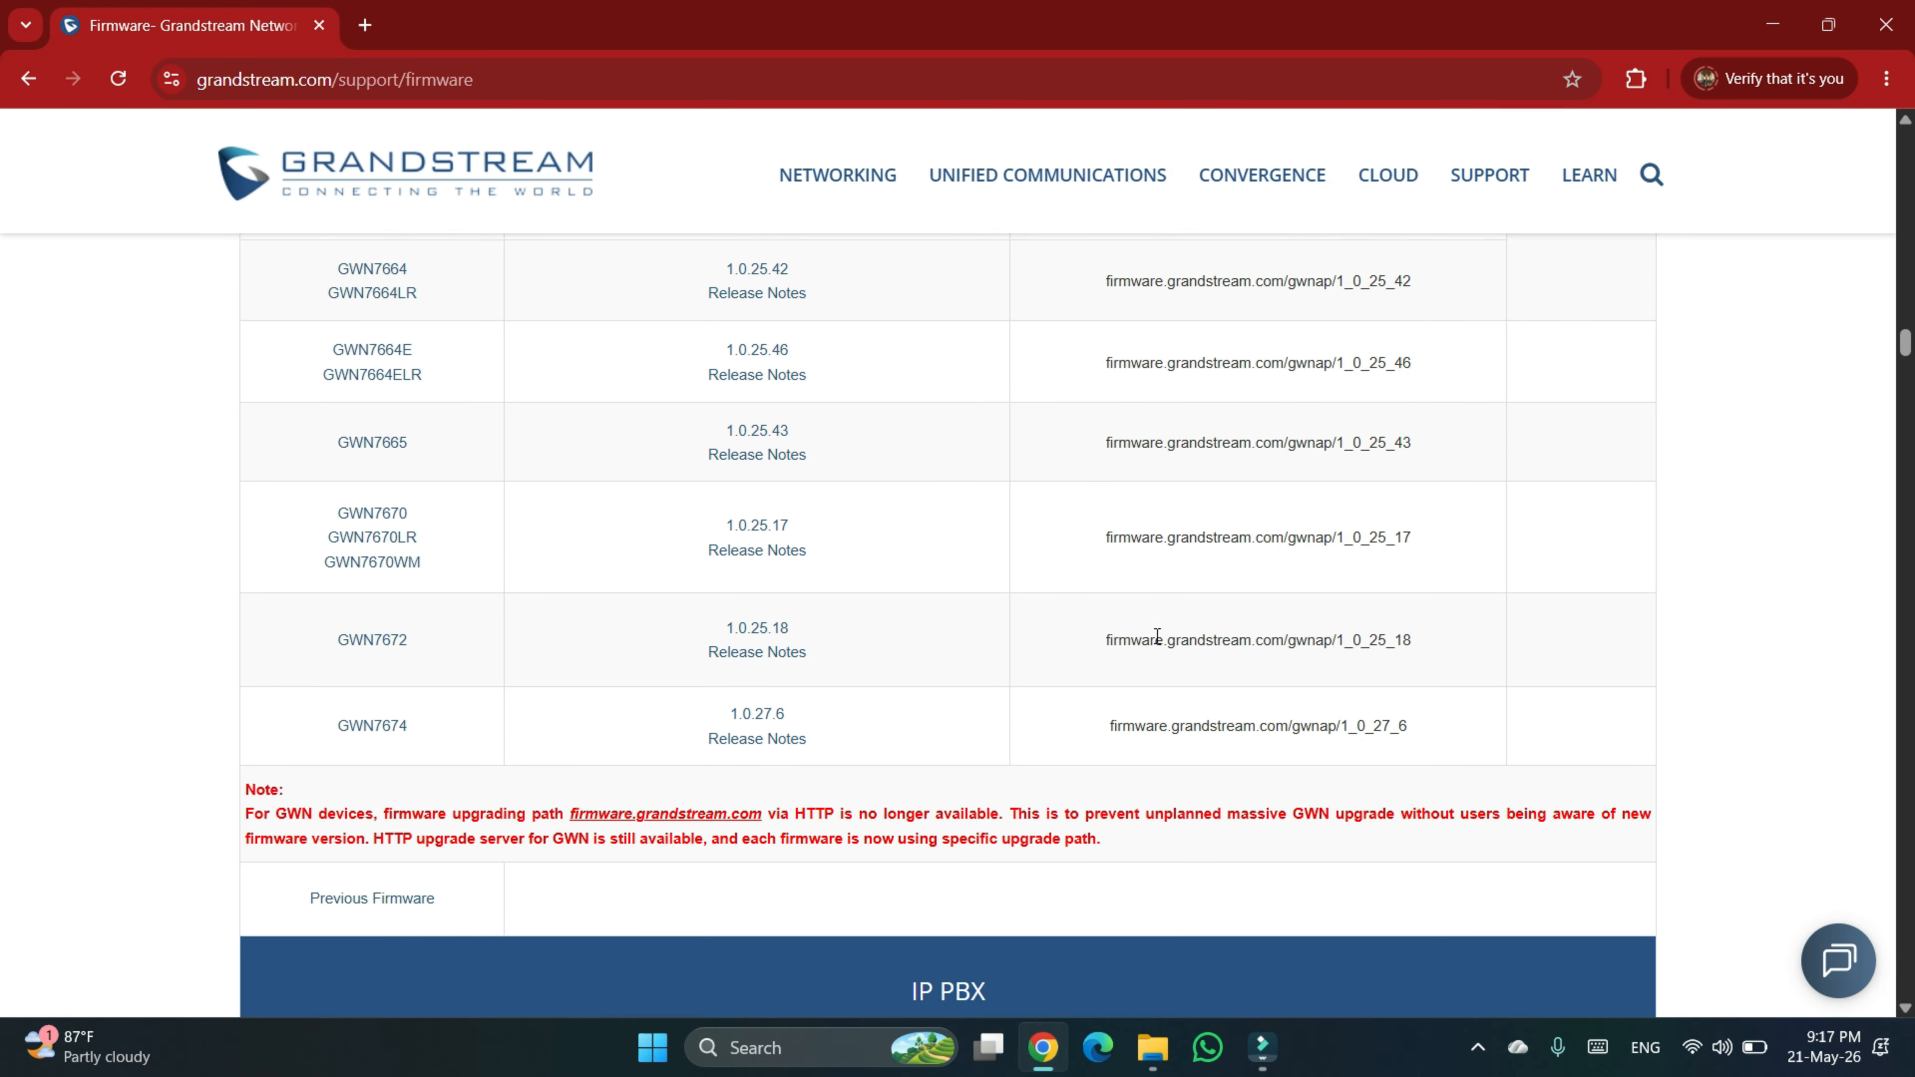
pyautogui.scroll(-10, 1157, 645)
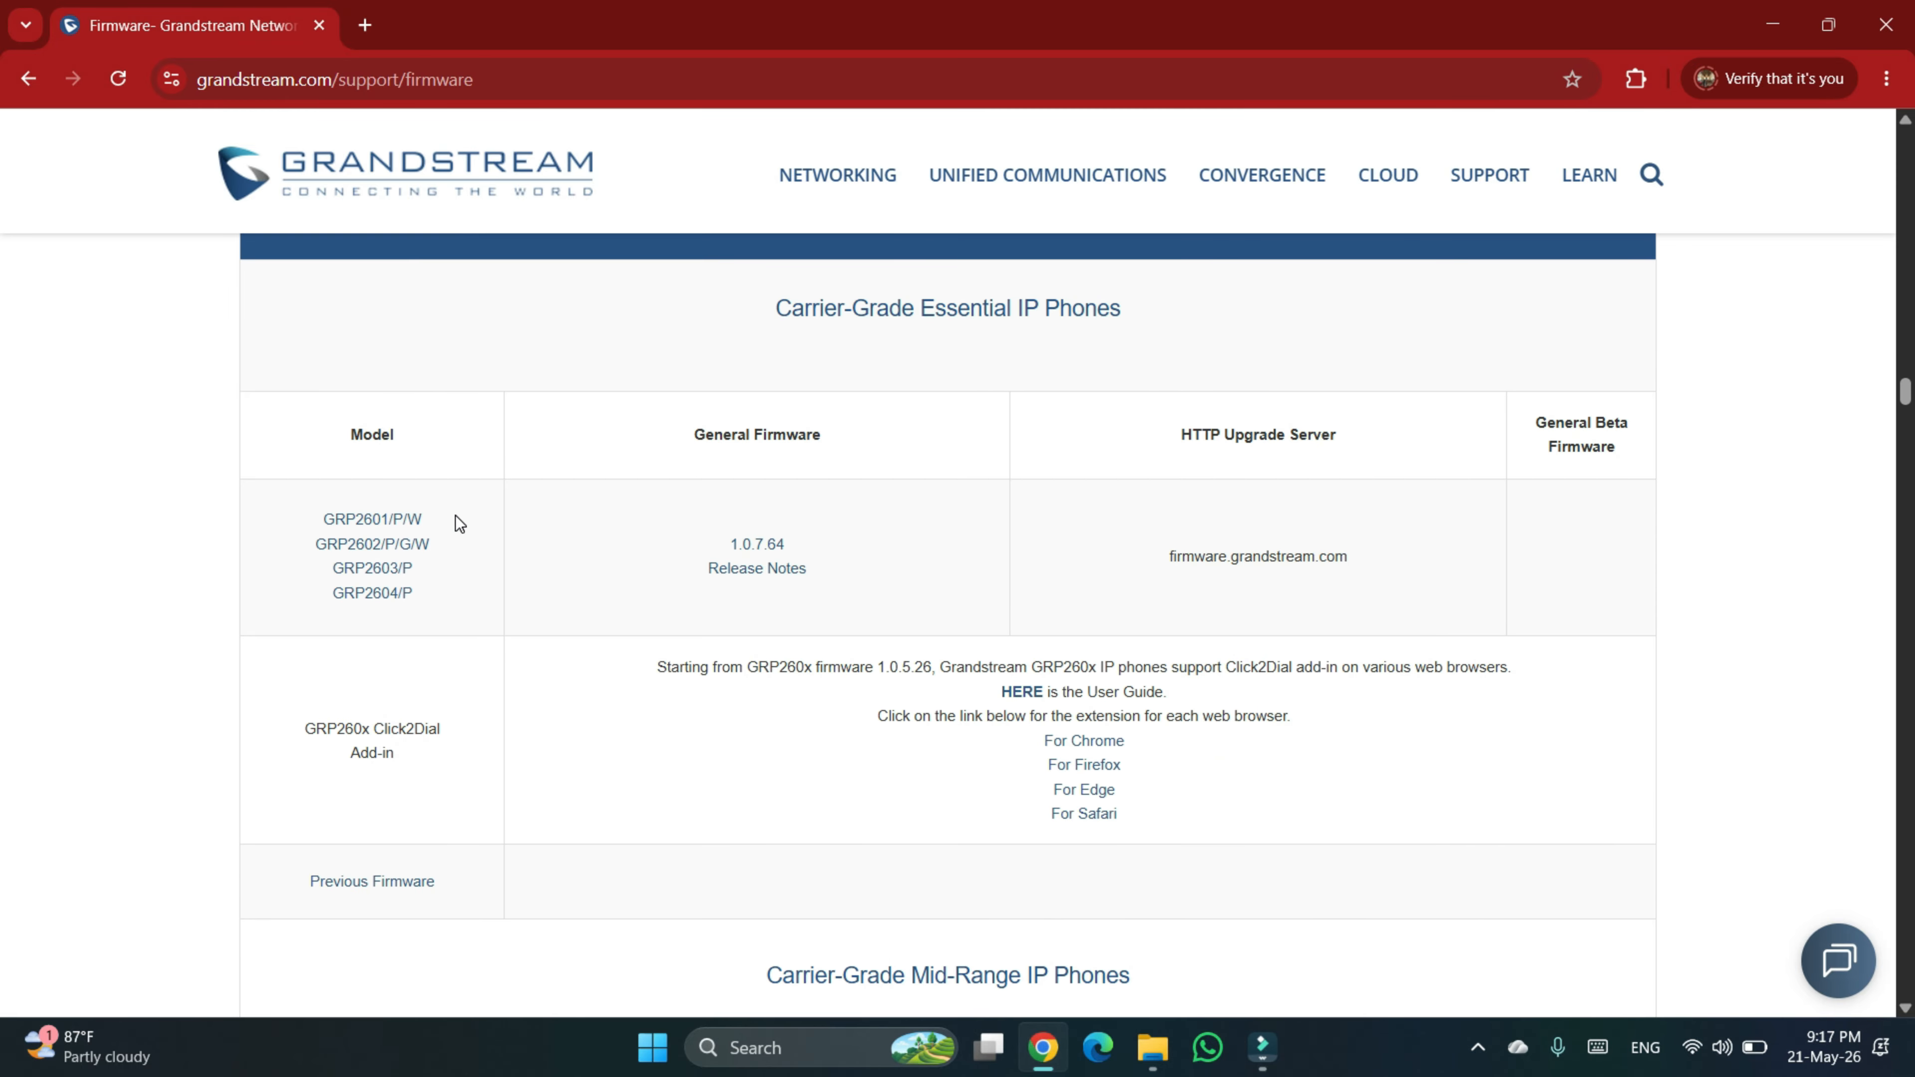
pyautogui.moveTo(455, 515); pyautogui.dragTo(298, 510)
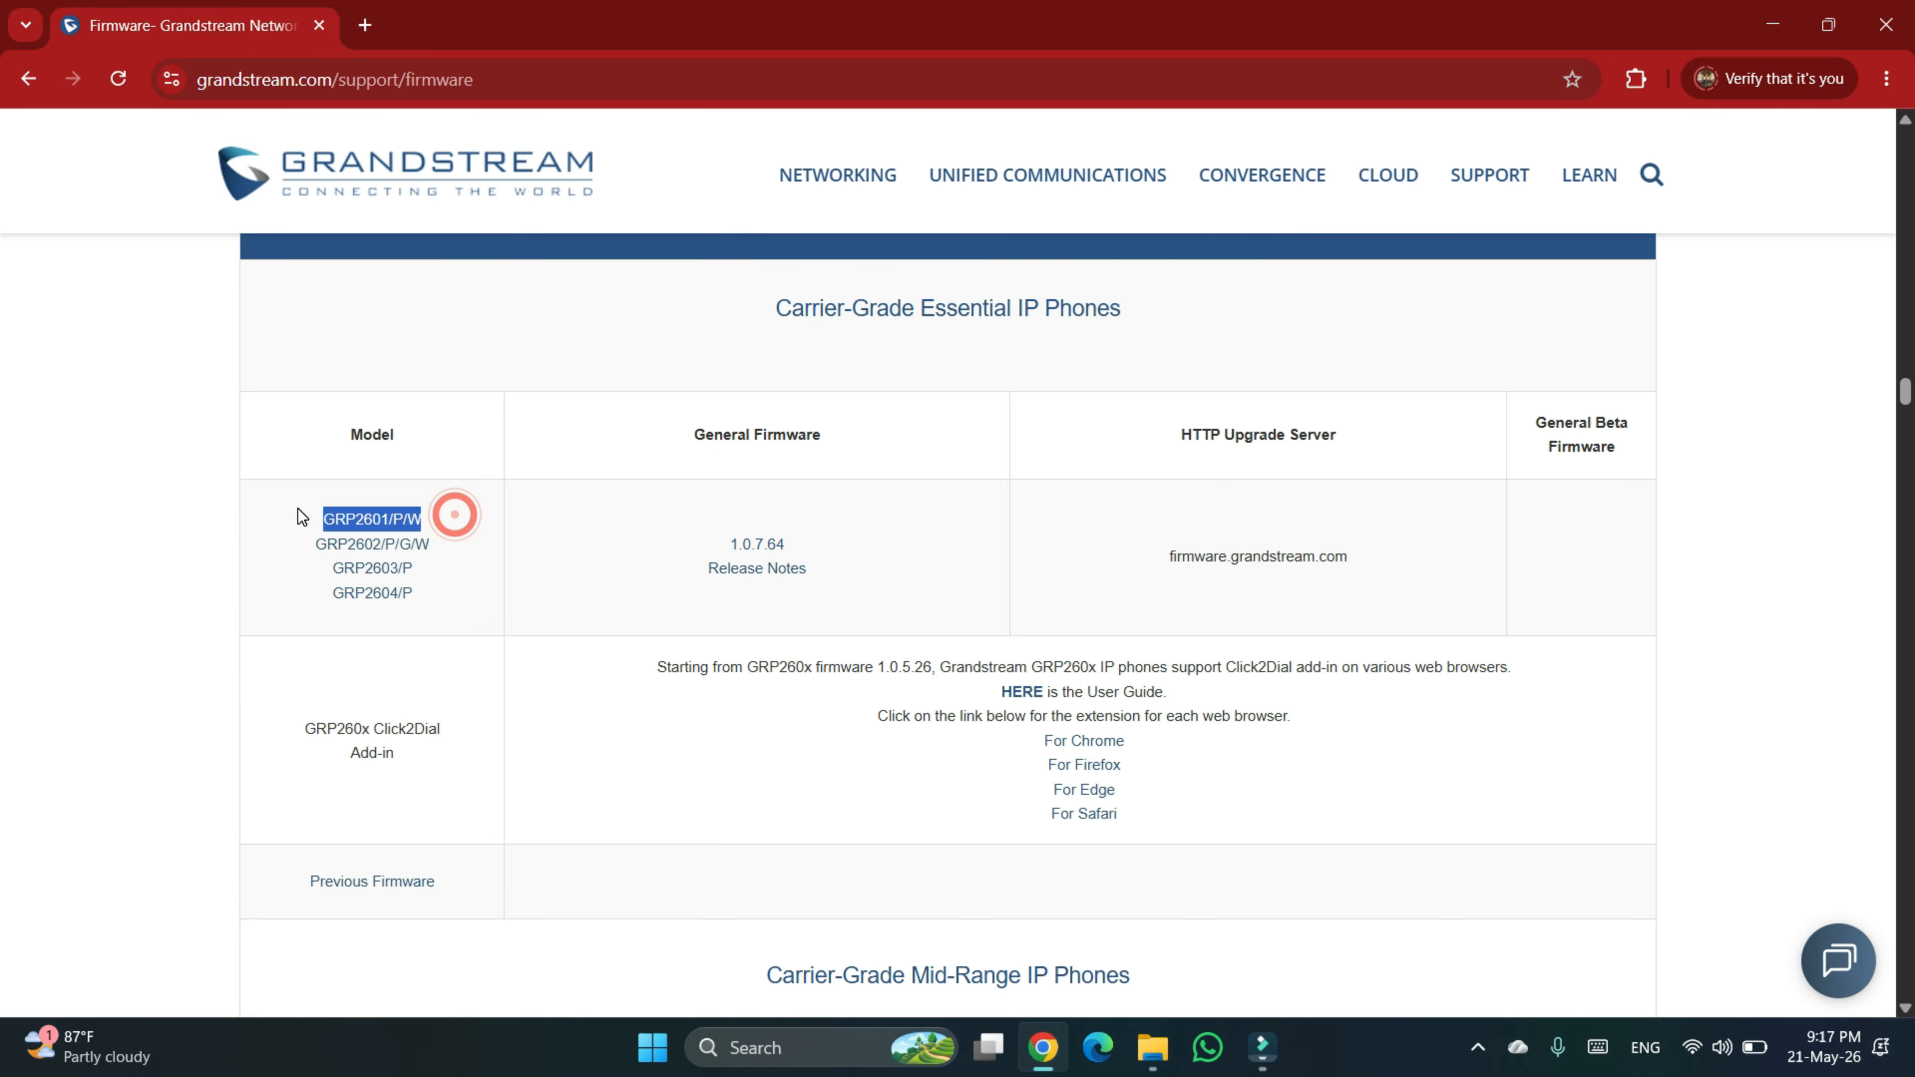
pyautogui.click(1404, 560)
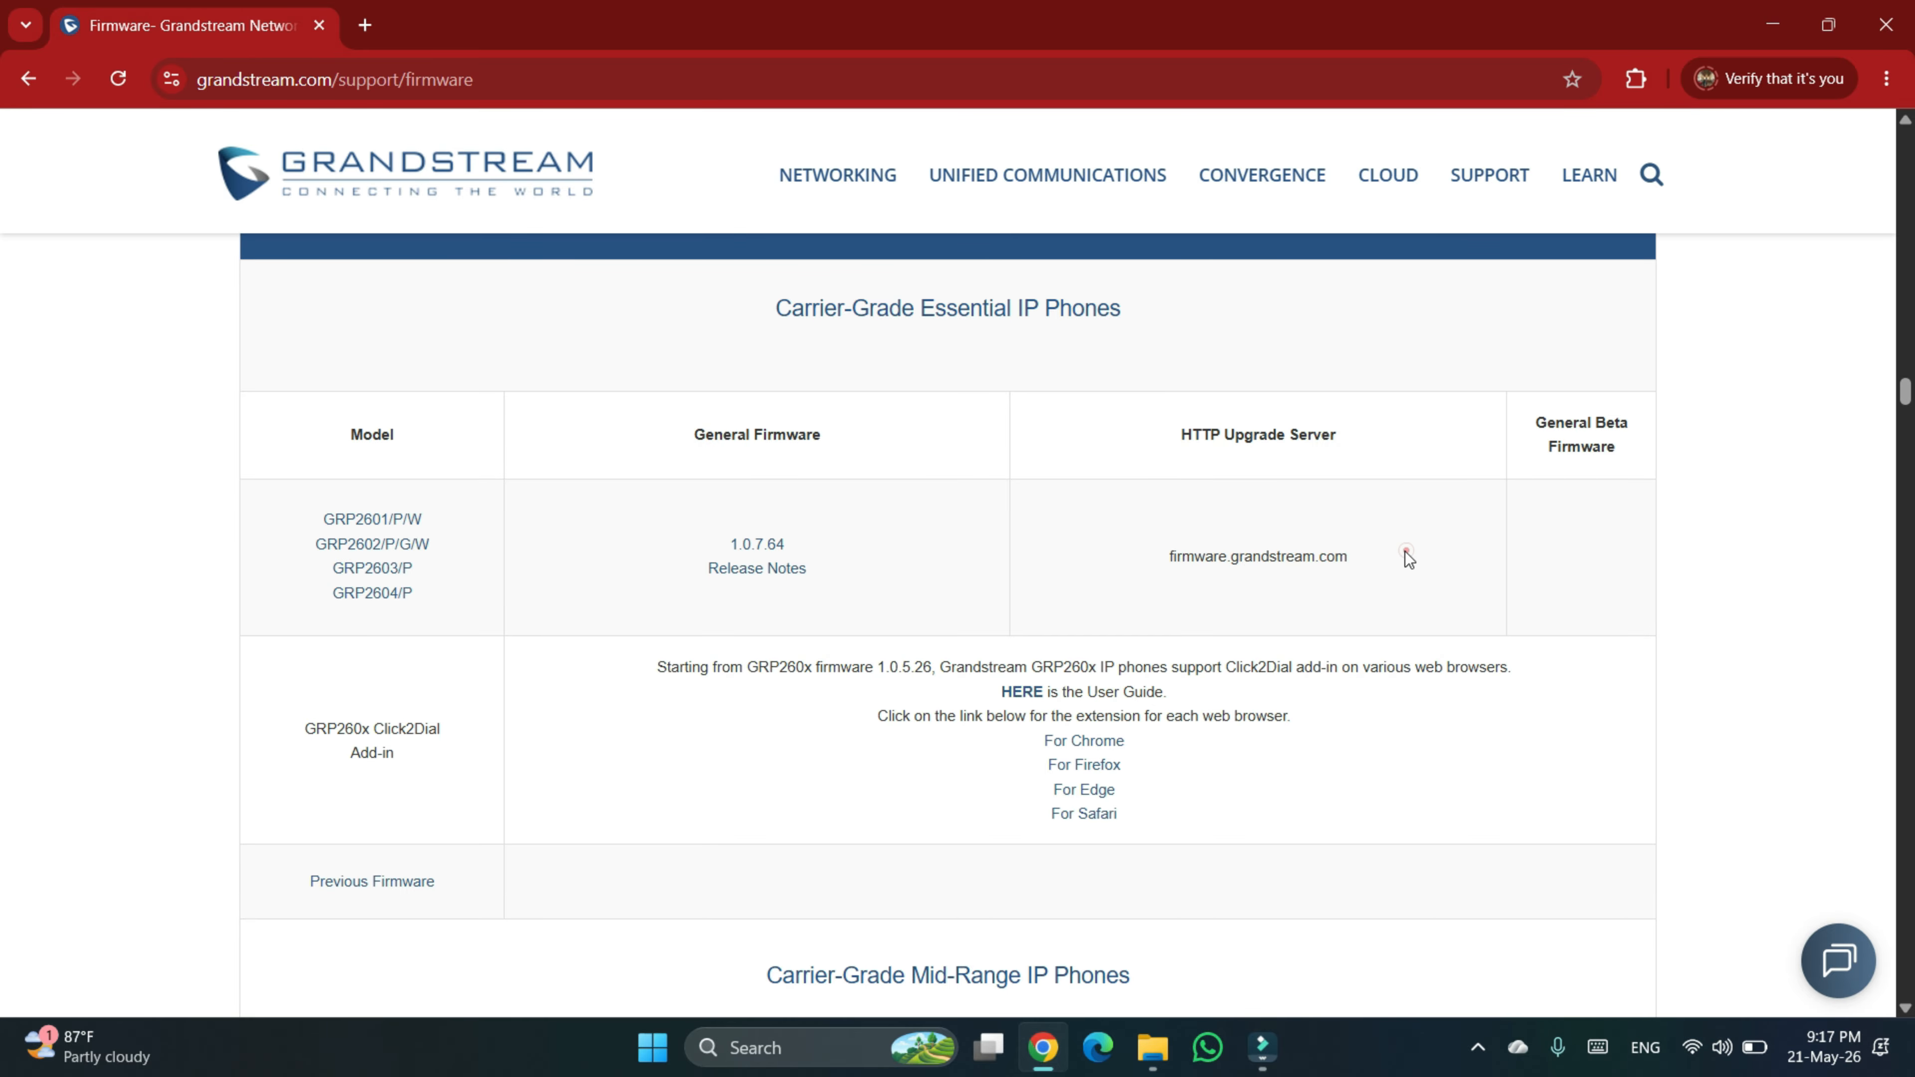
pyautogui.scroll(3, 796, 776)
pyautogui.moveTo(798, 773); pyautogui.dragTo(735, 781)
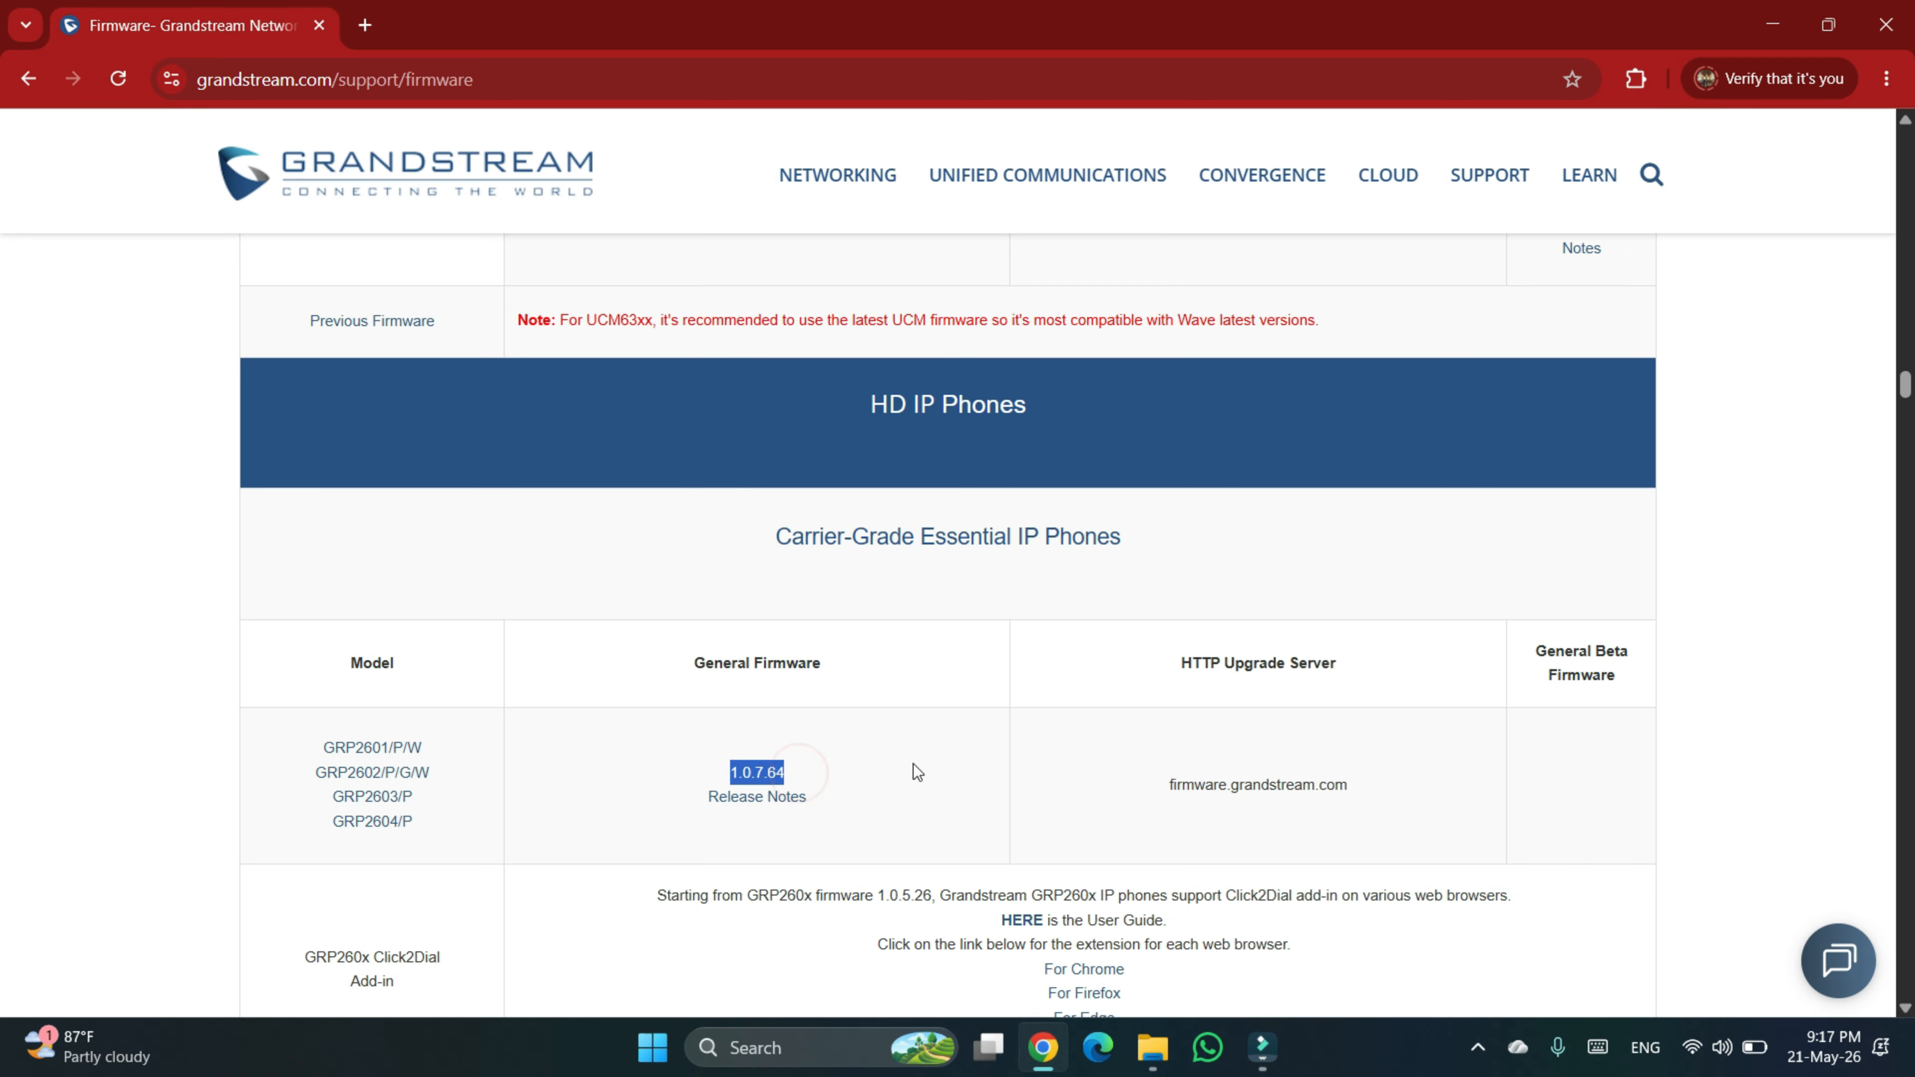
pyautogui.click(912, 764)
pyautogui.click(752, 784)
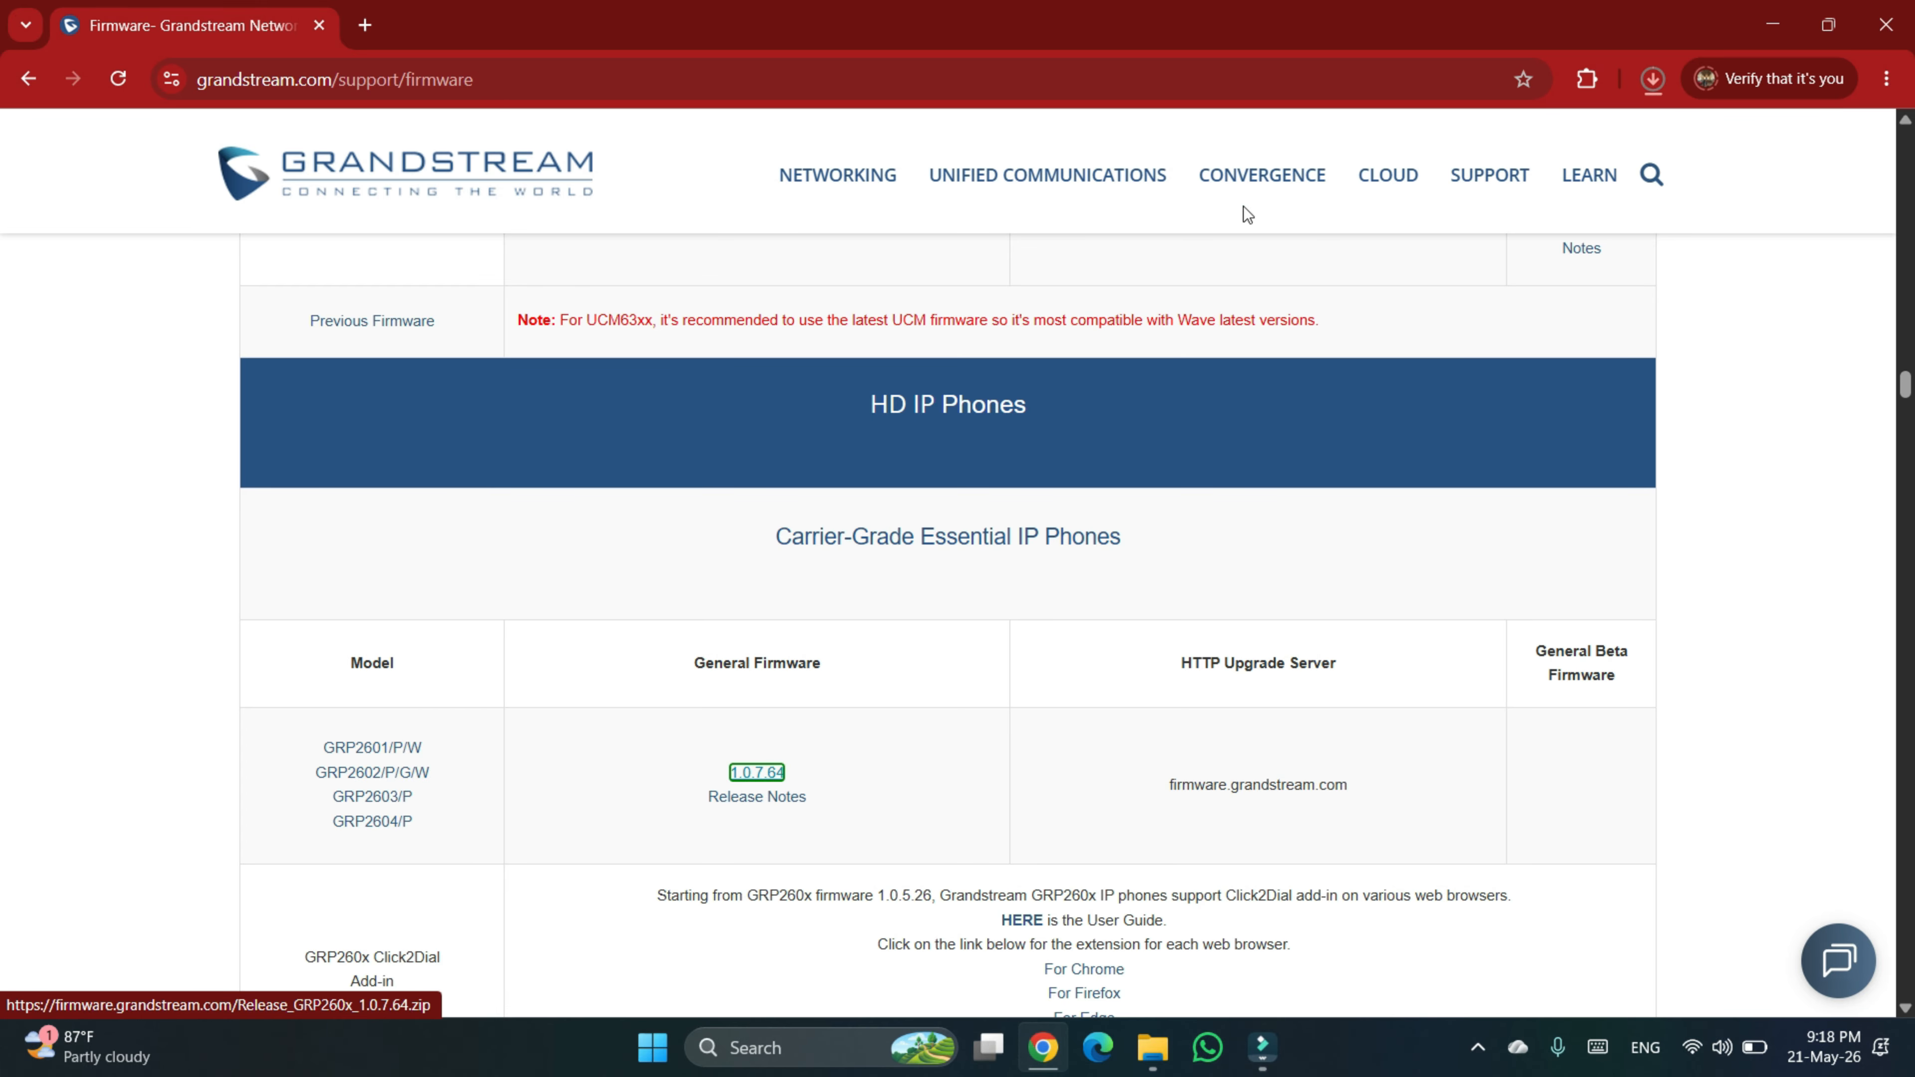
# Step: Show the downloaded Release_GRP260x_1.0.7.64.zip in its folder
pyautogui.click(1651, 78)
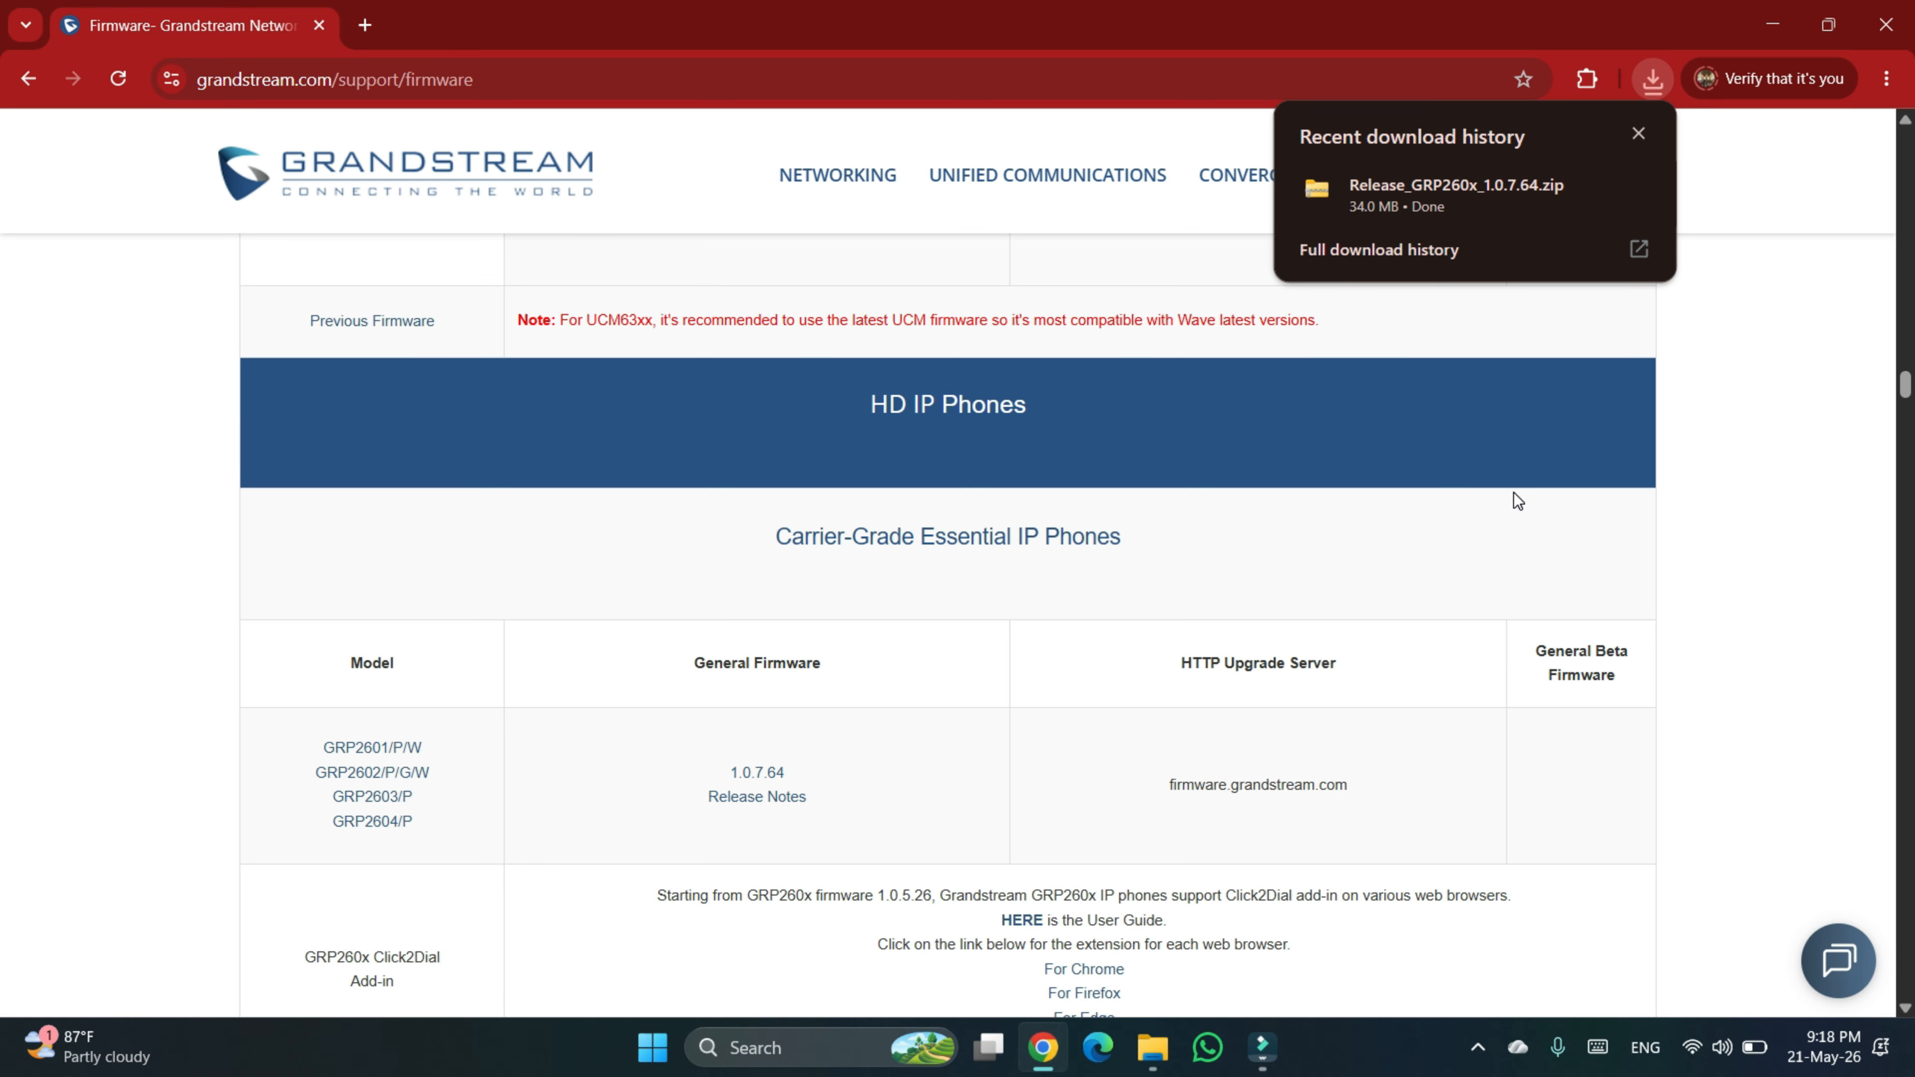
pyautogui.moveTo(1463, 193)
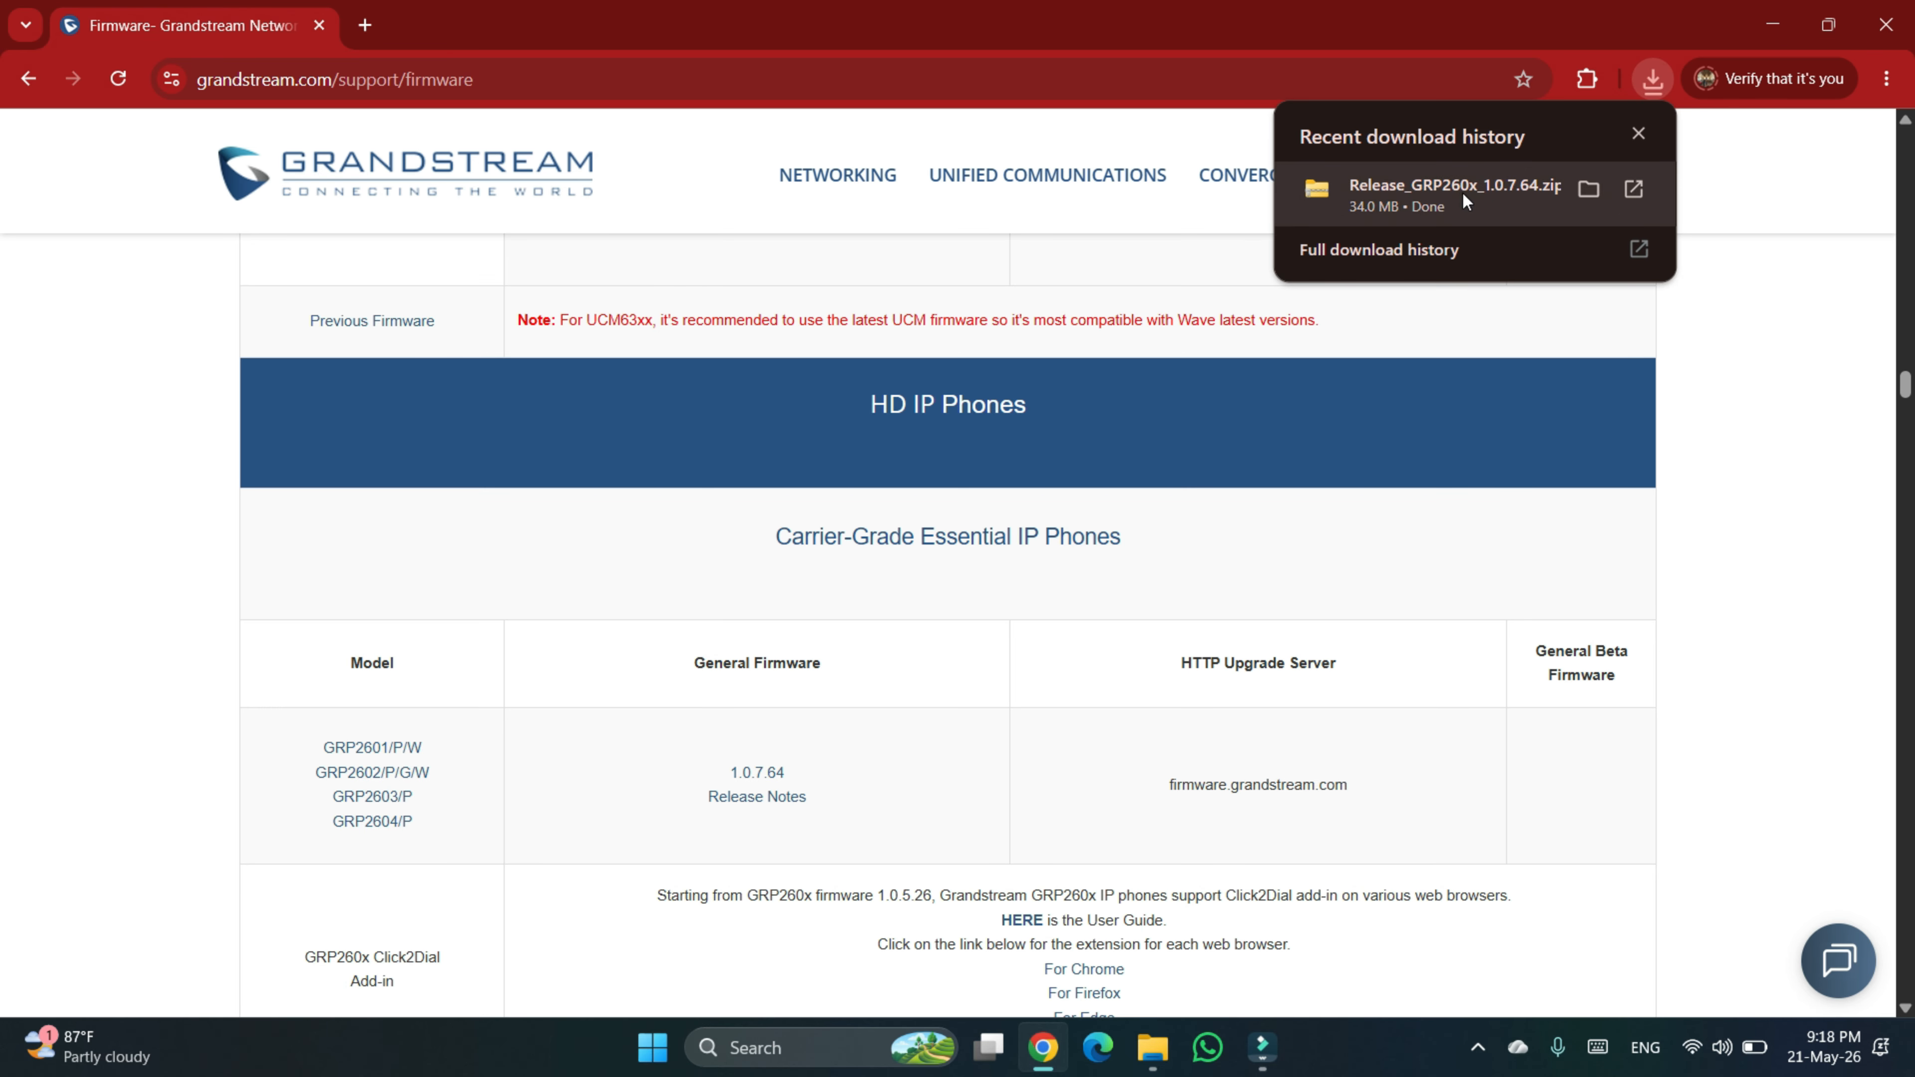
pyautogui.click(1587, 190)
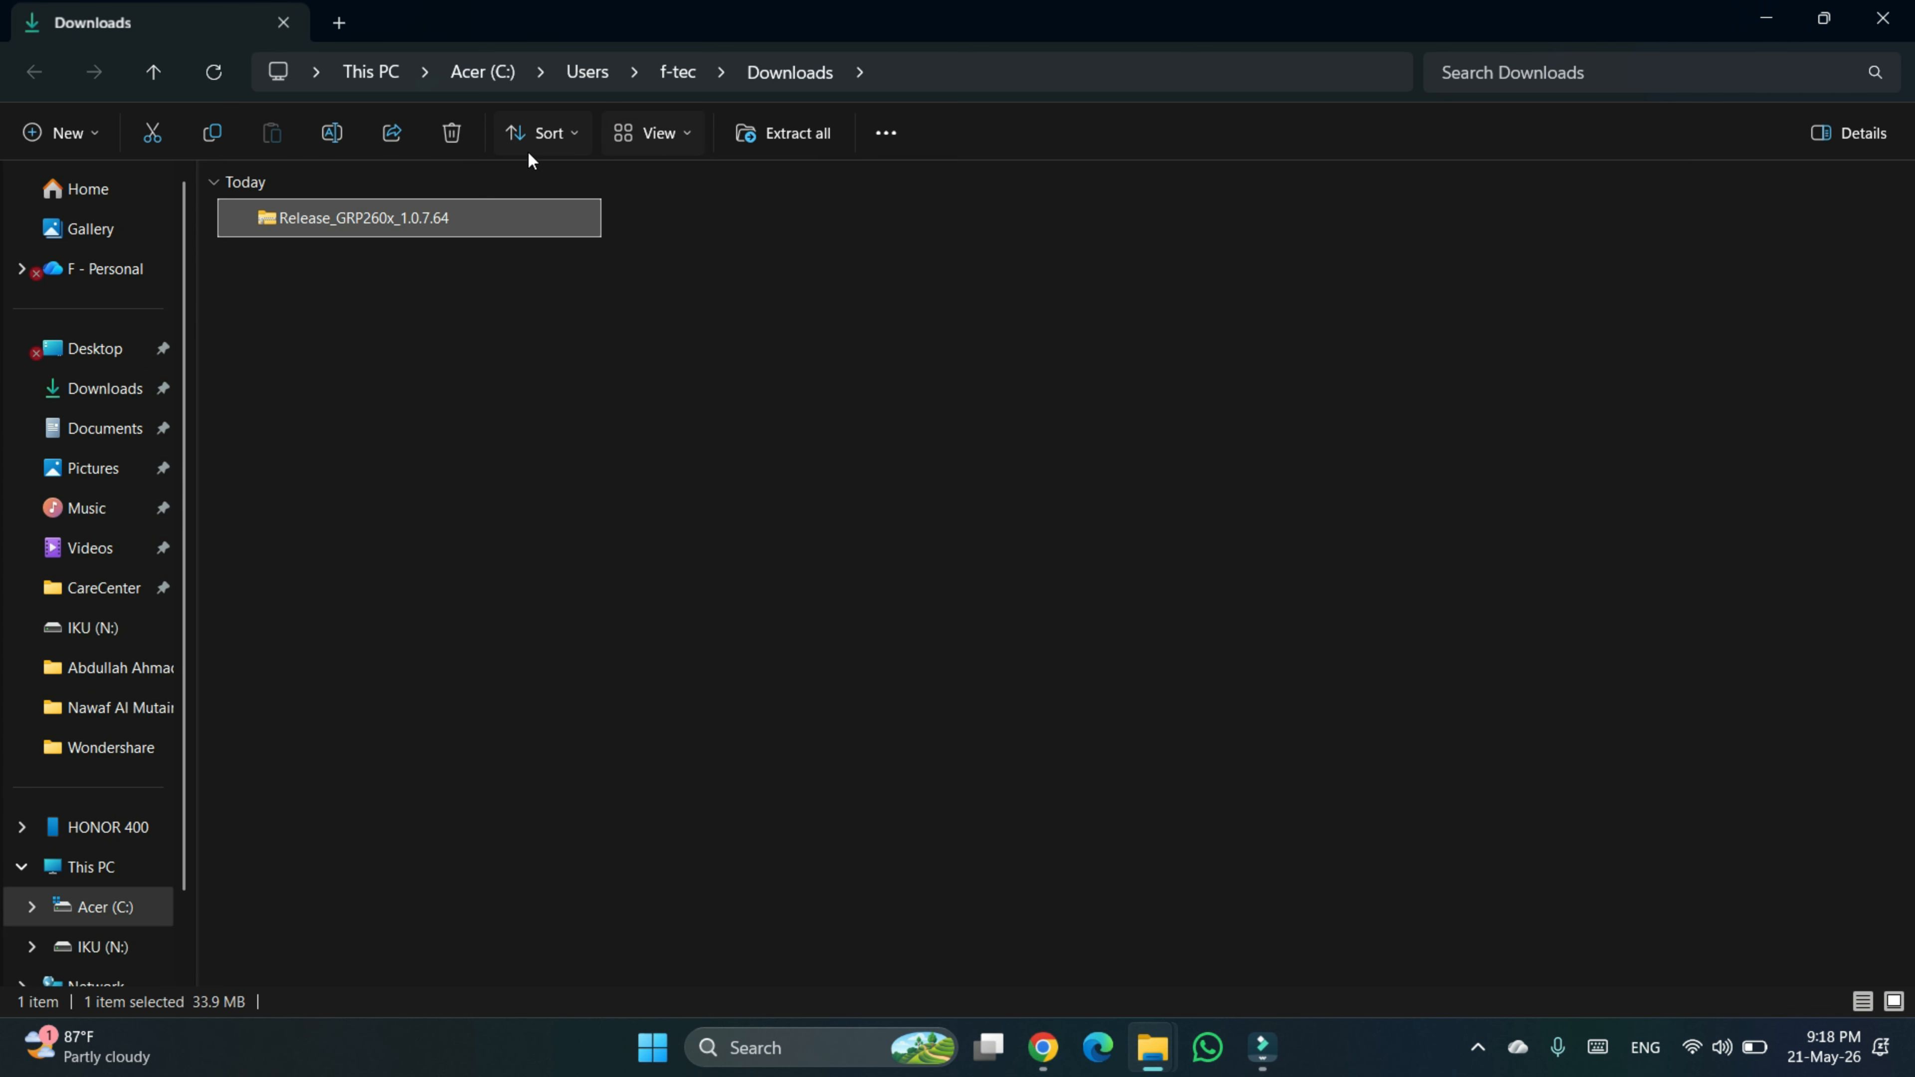
# Step: Extract the firmware archive to the suggested Downloads subfolder and open the extracted Release_GRP260x_1.0.7.64 folder
pyautogui.click(483, 216)
pyautogui.rightClick(483, 214)
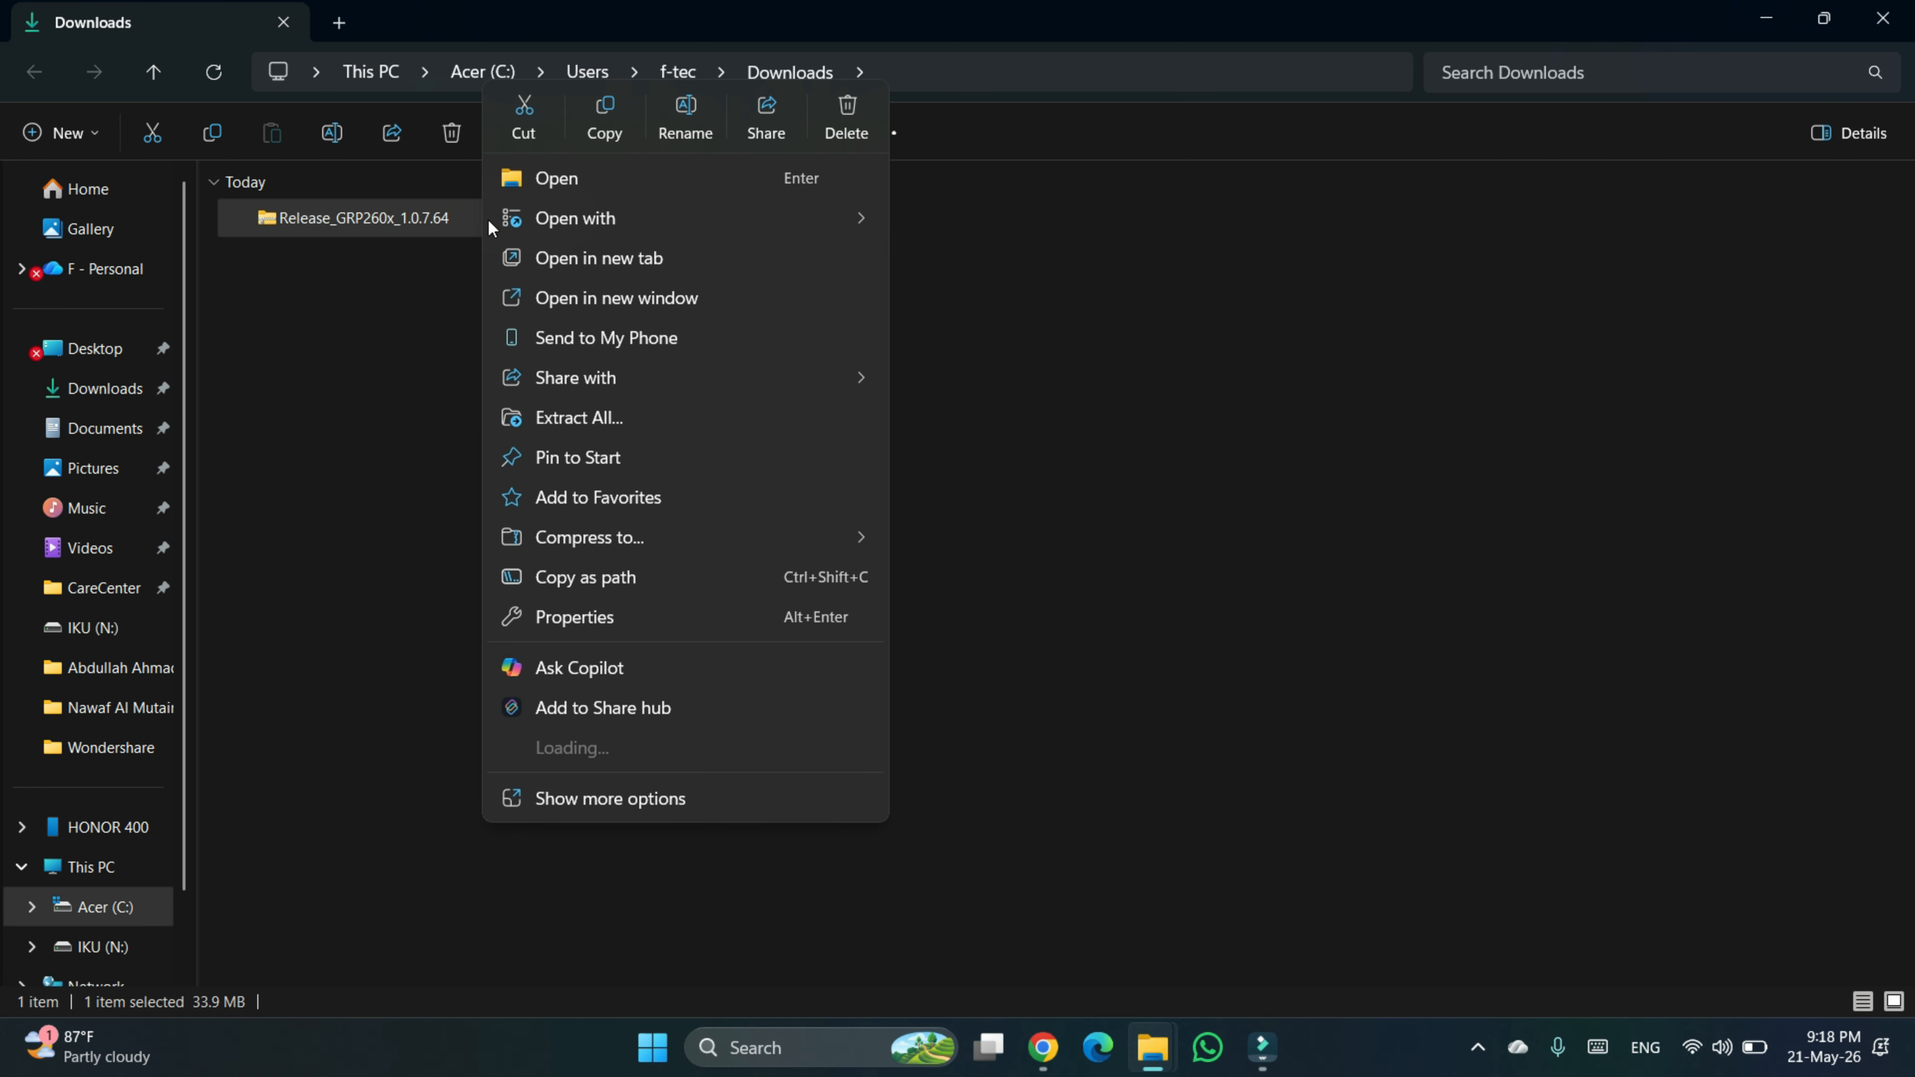
pyautogui.click(706, 418)
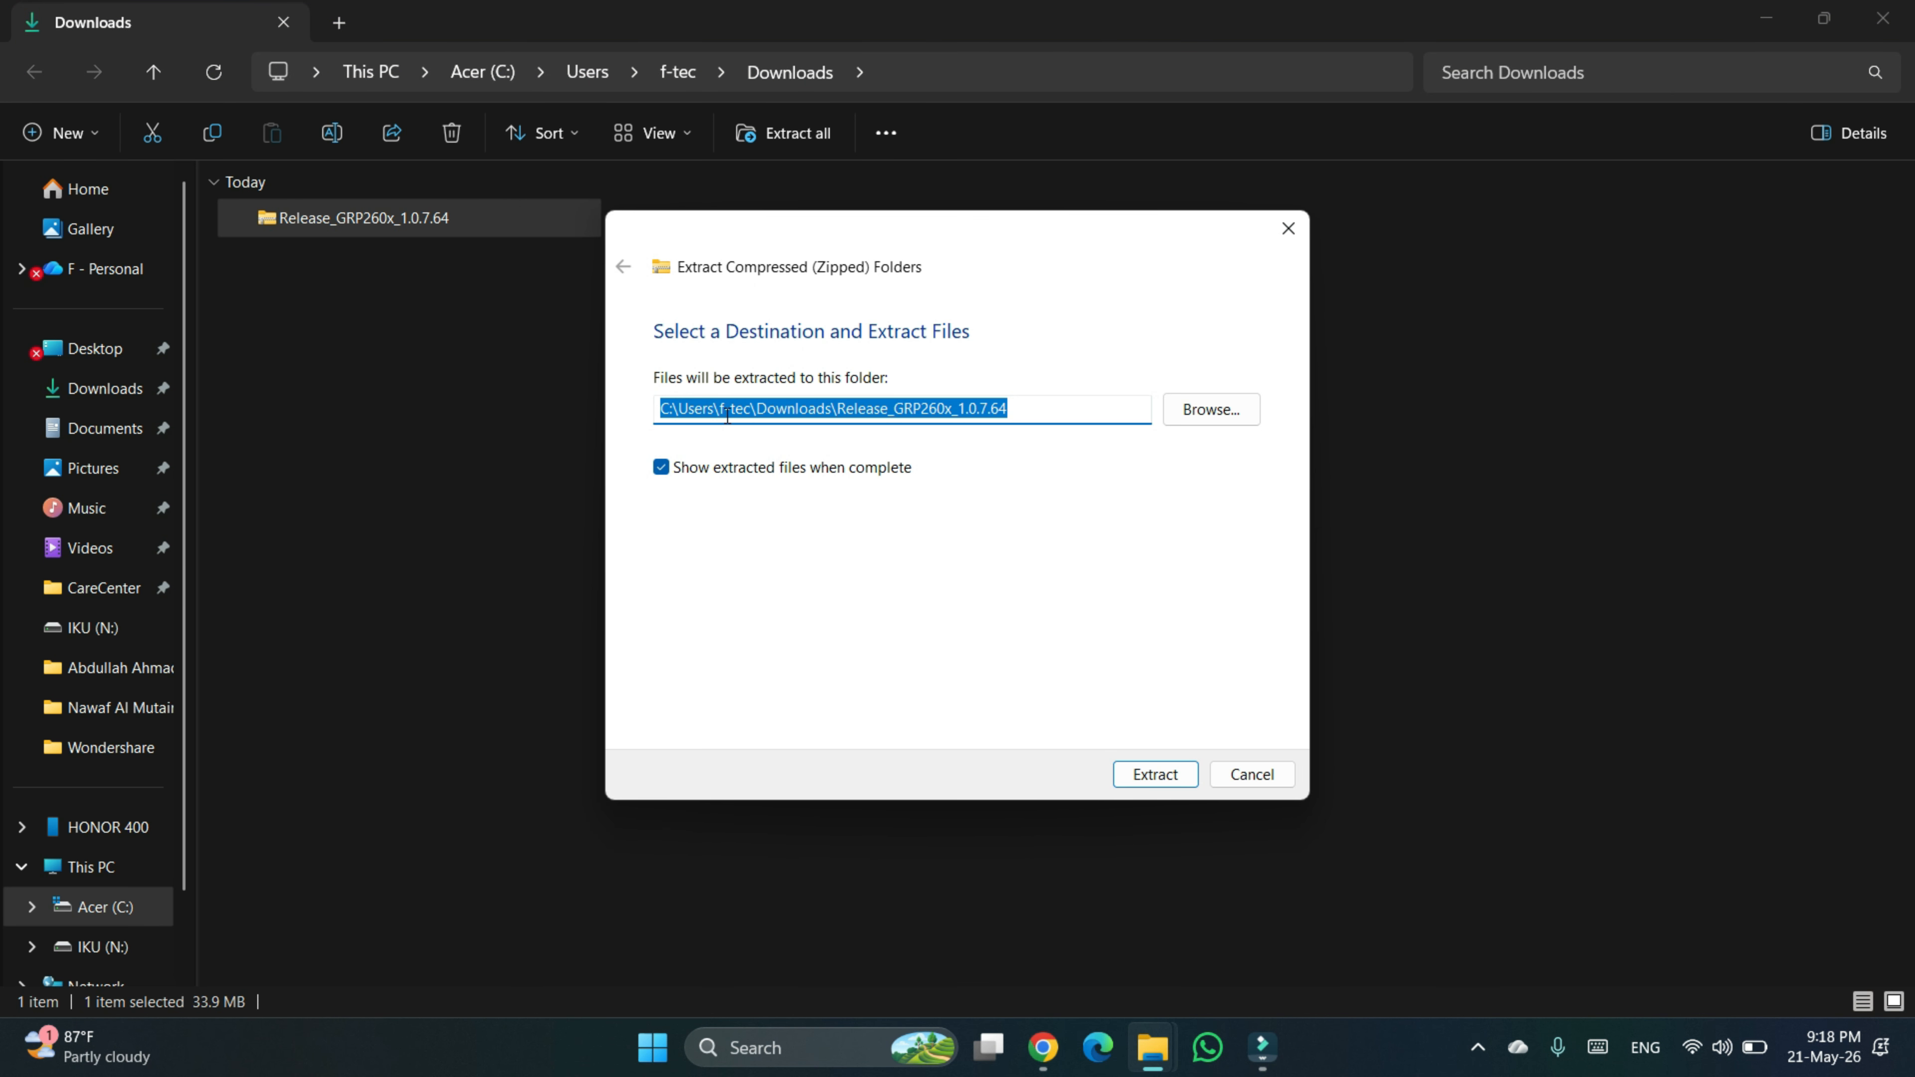
pyautogui.click(1132, 777)
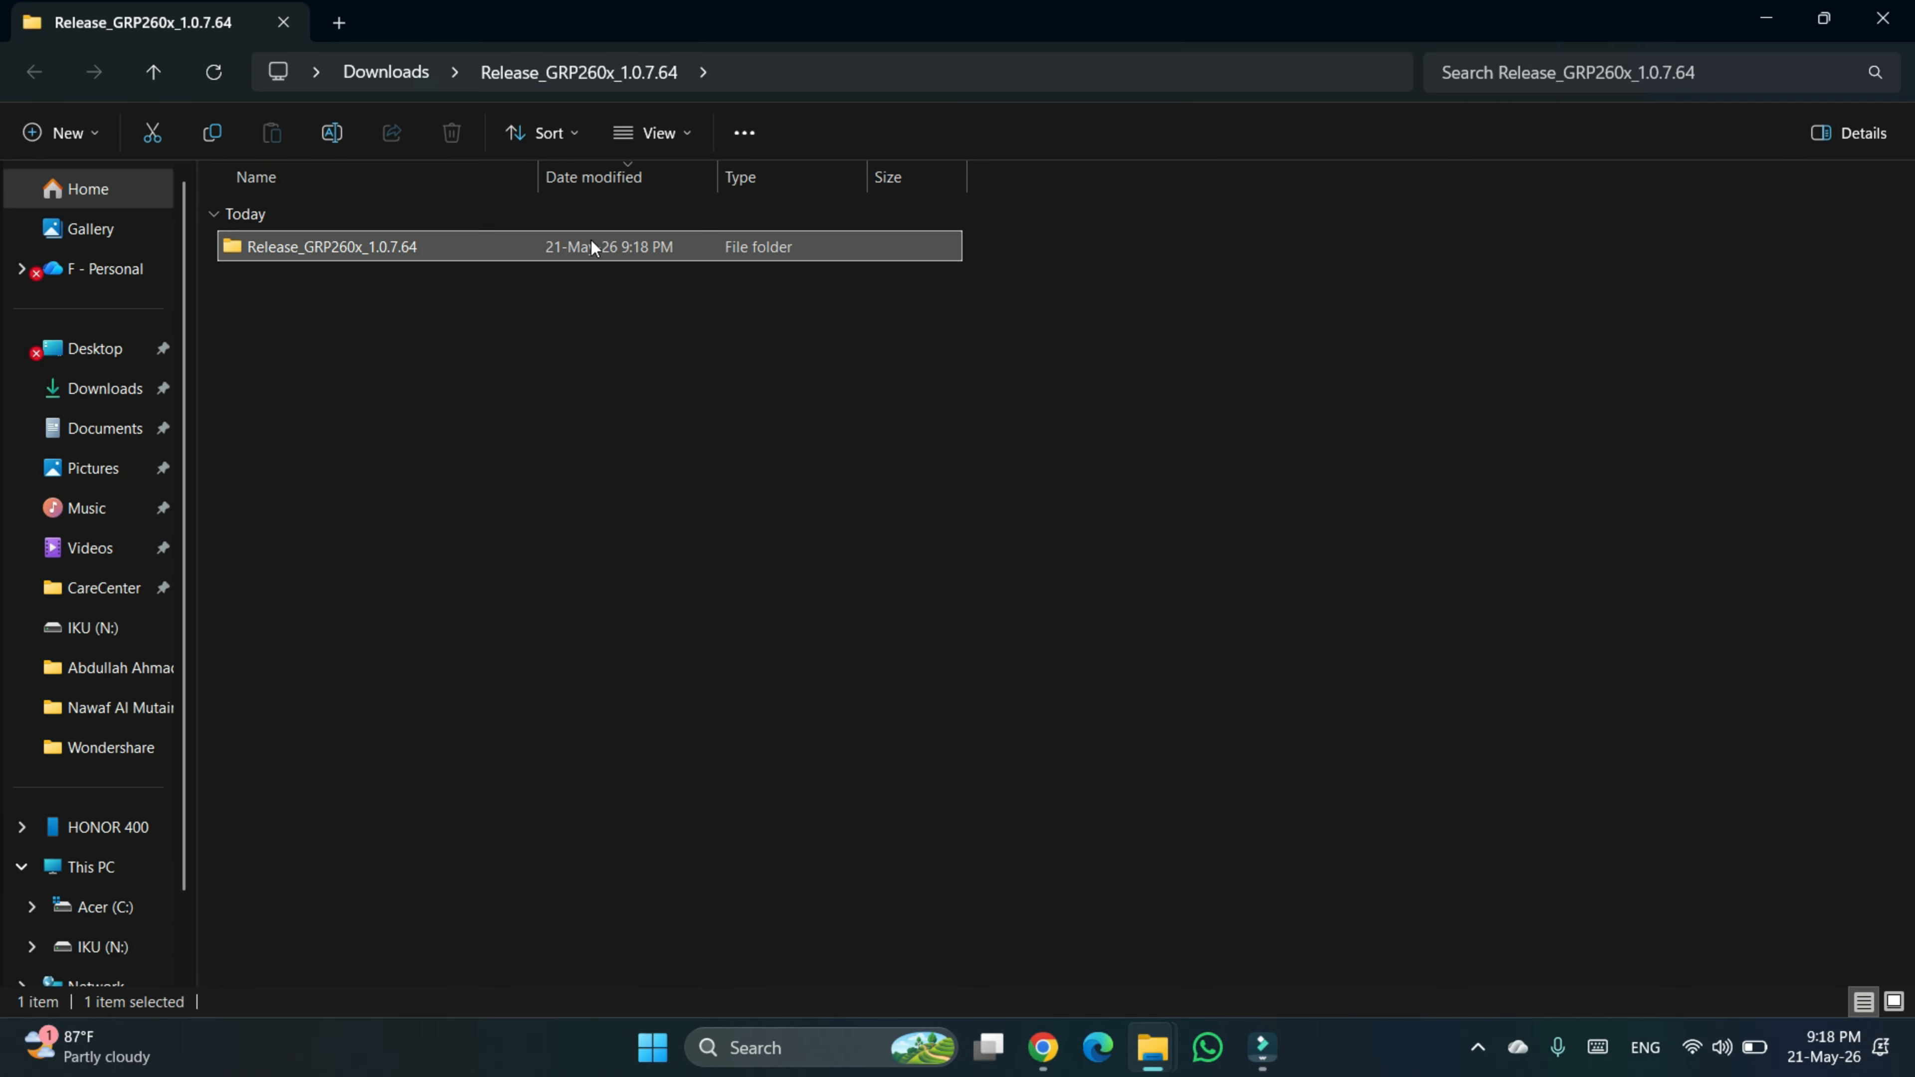
pyautogui.doubleClick(593, 246)
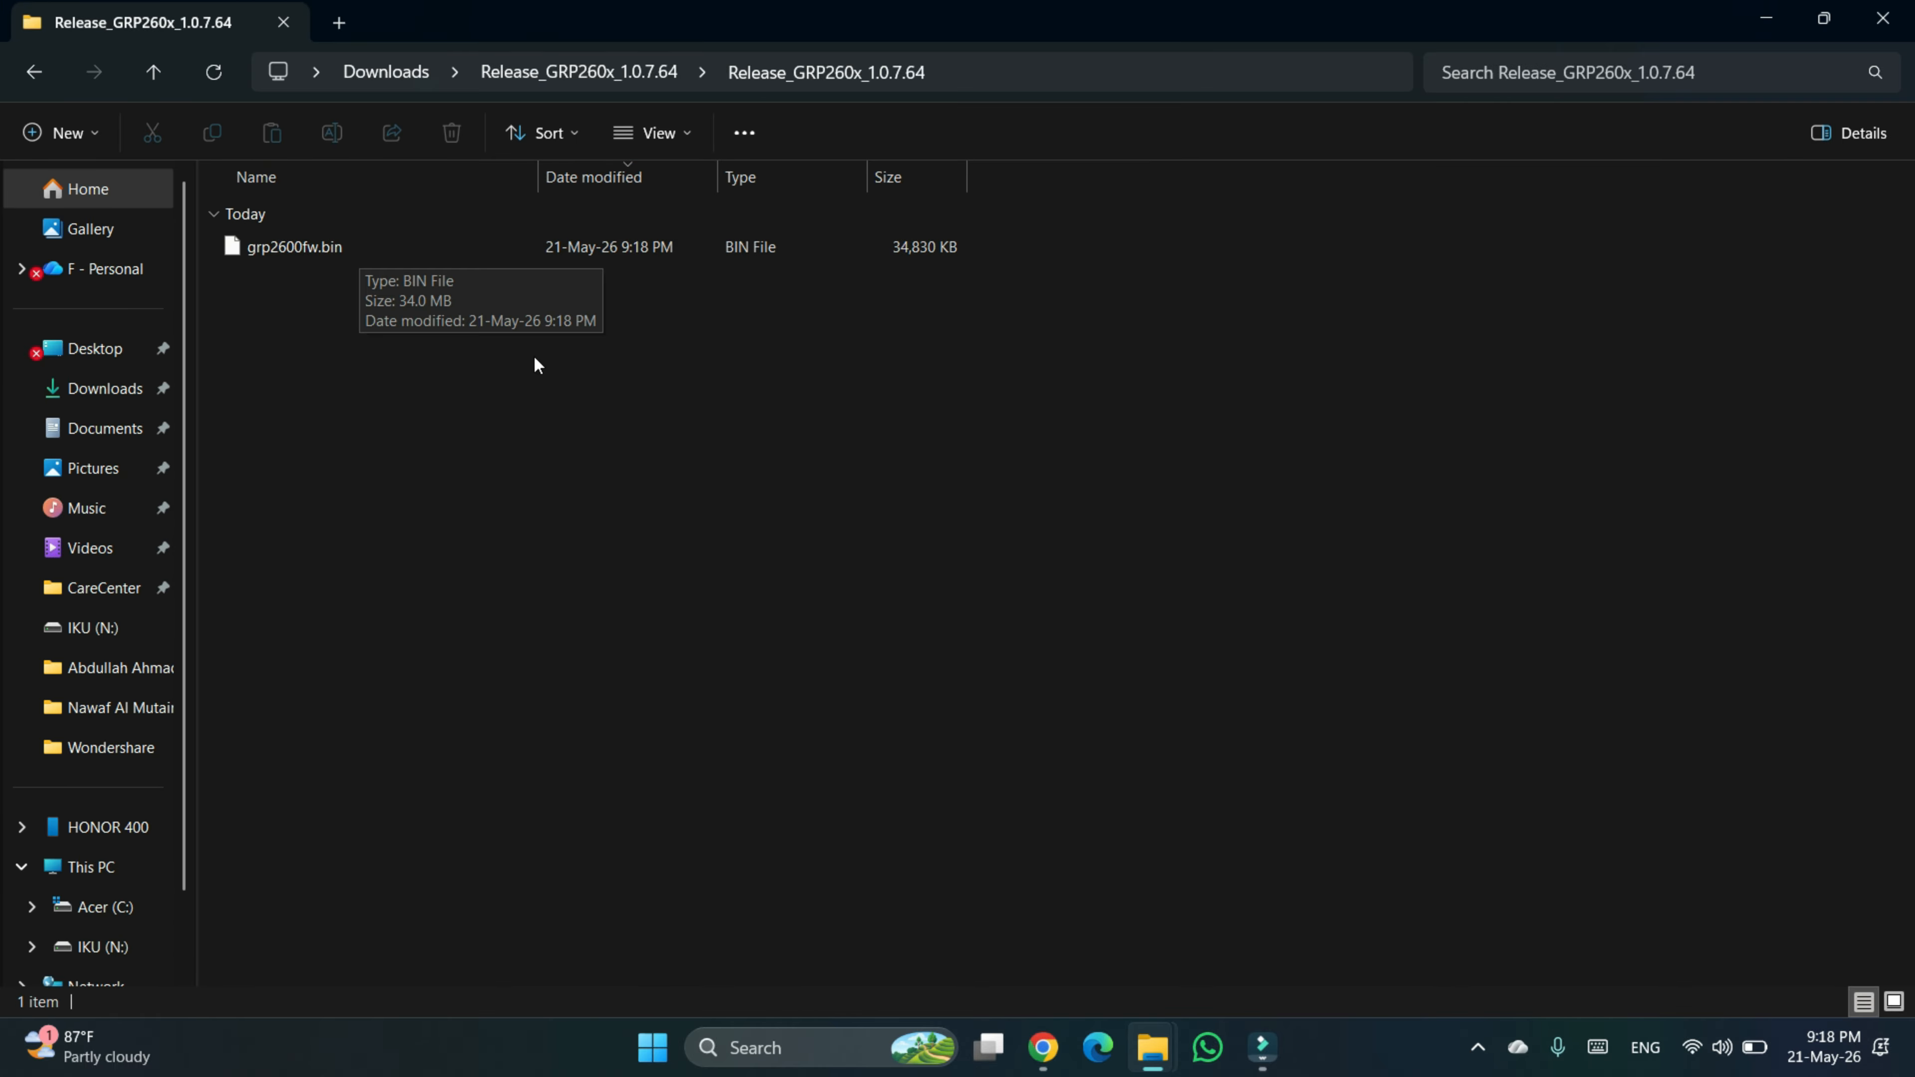
pyautogui.click(560, 425)
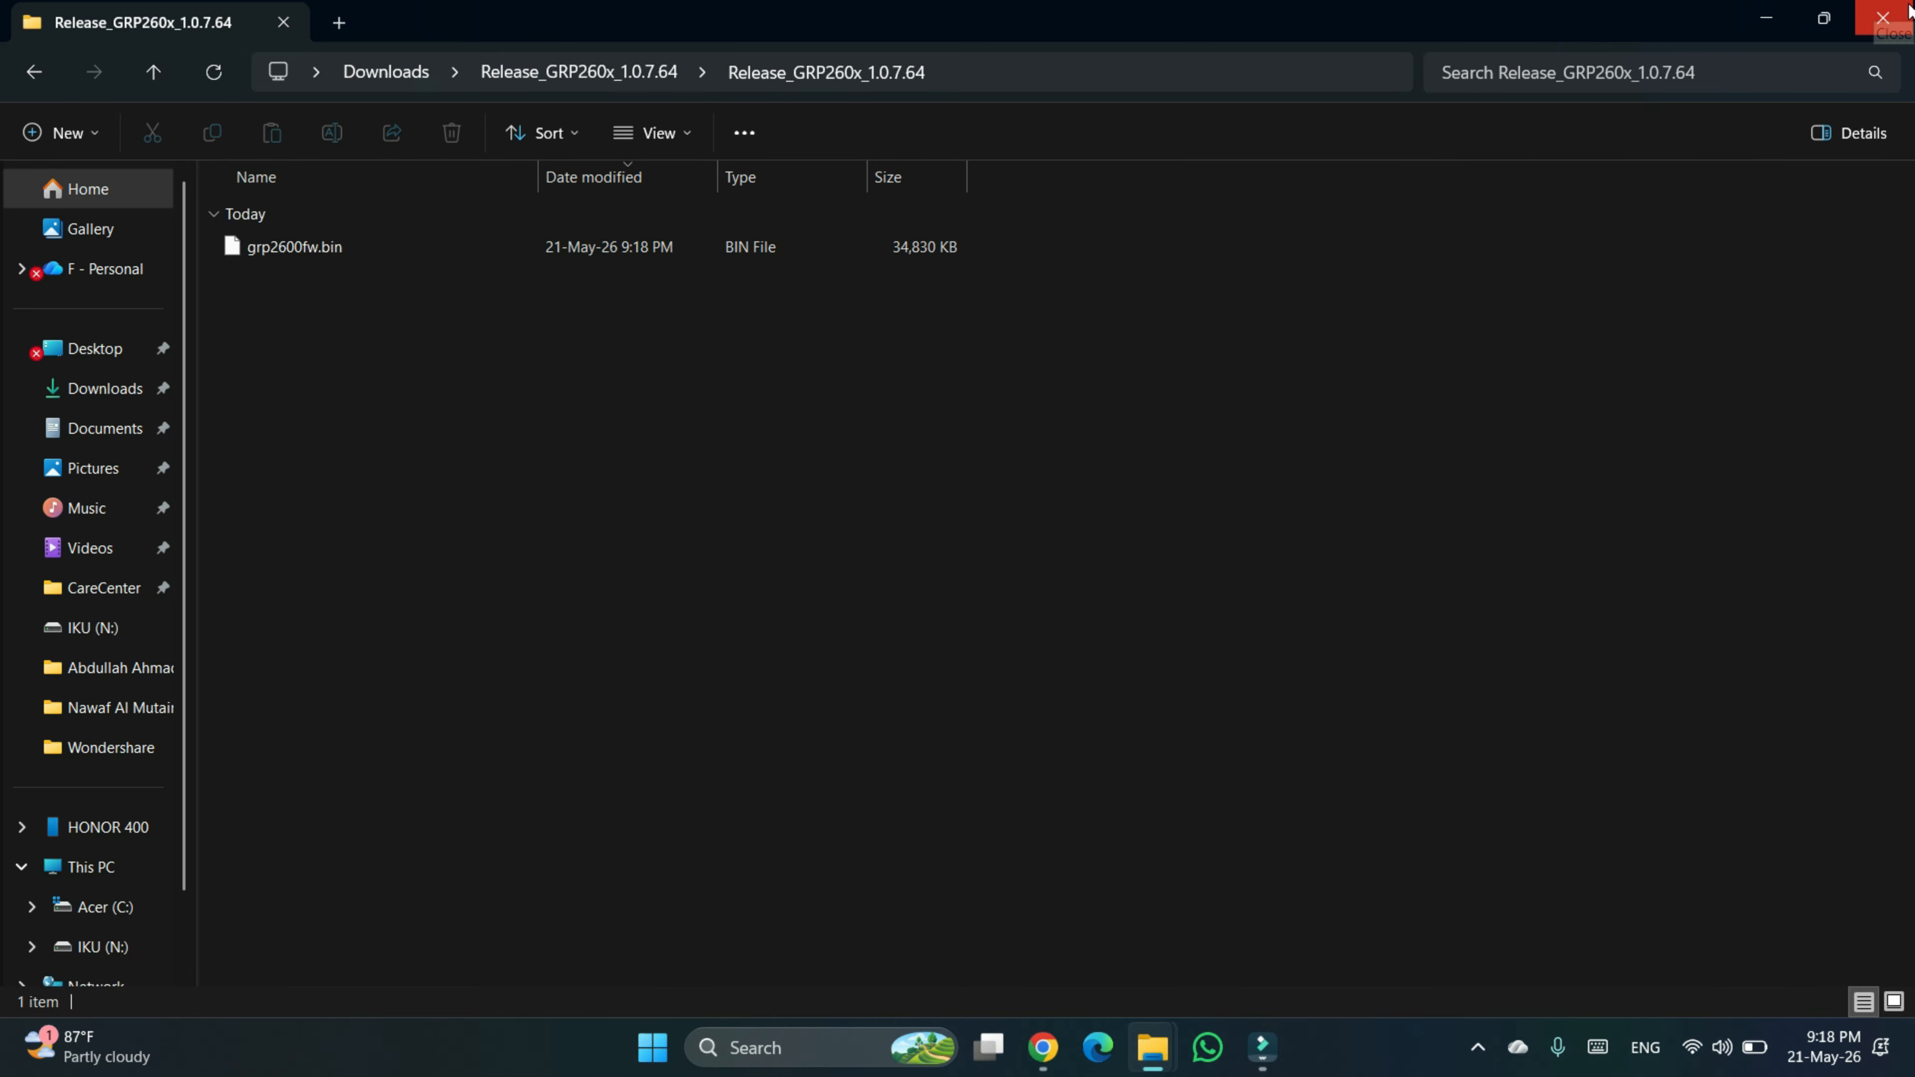
# Step: Switch back to Chrome and, in a new tab, open the UCM6302A's Zero Config firmware settings
pyautogui.click(1043, 1048)
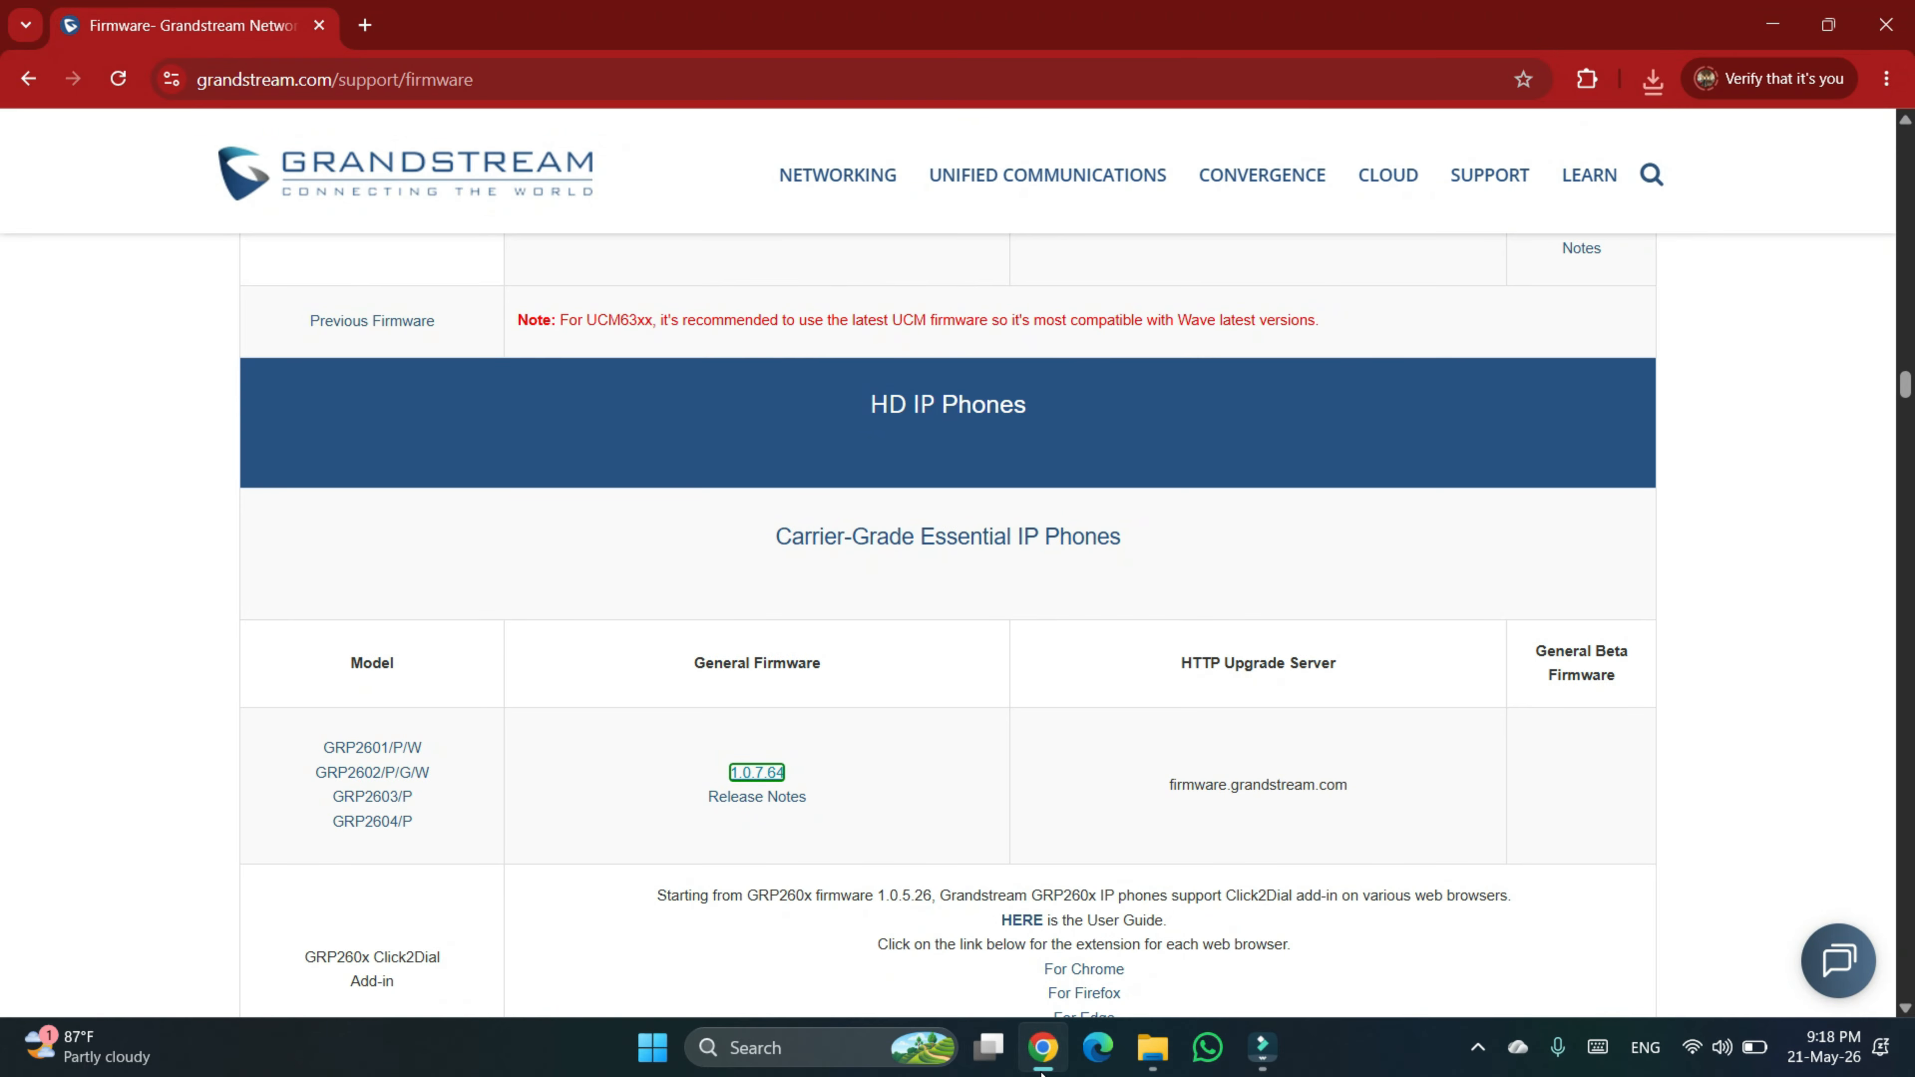
pyautogui.click(365, 25)
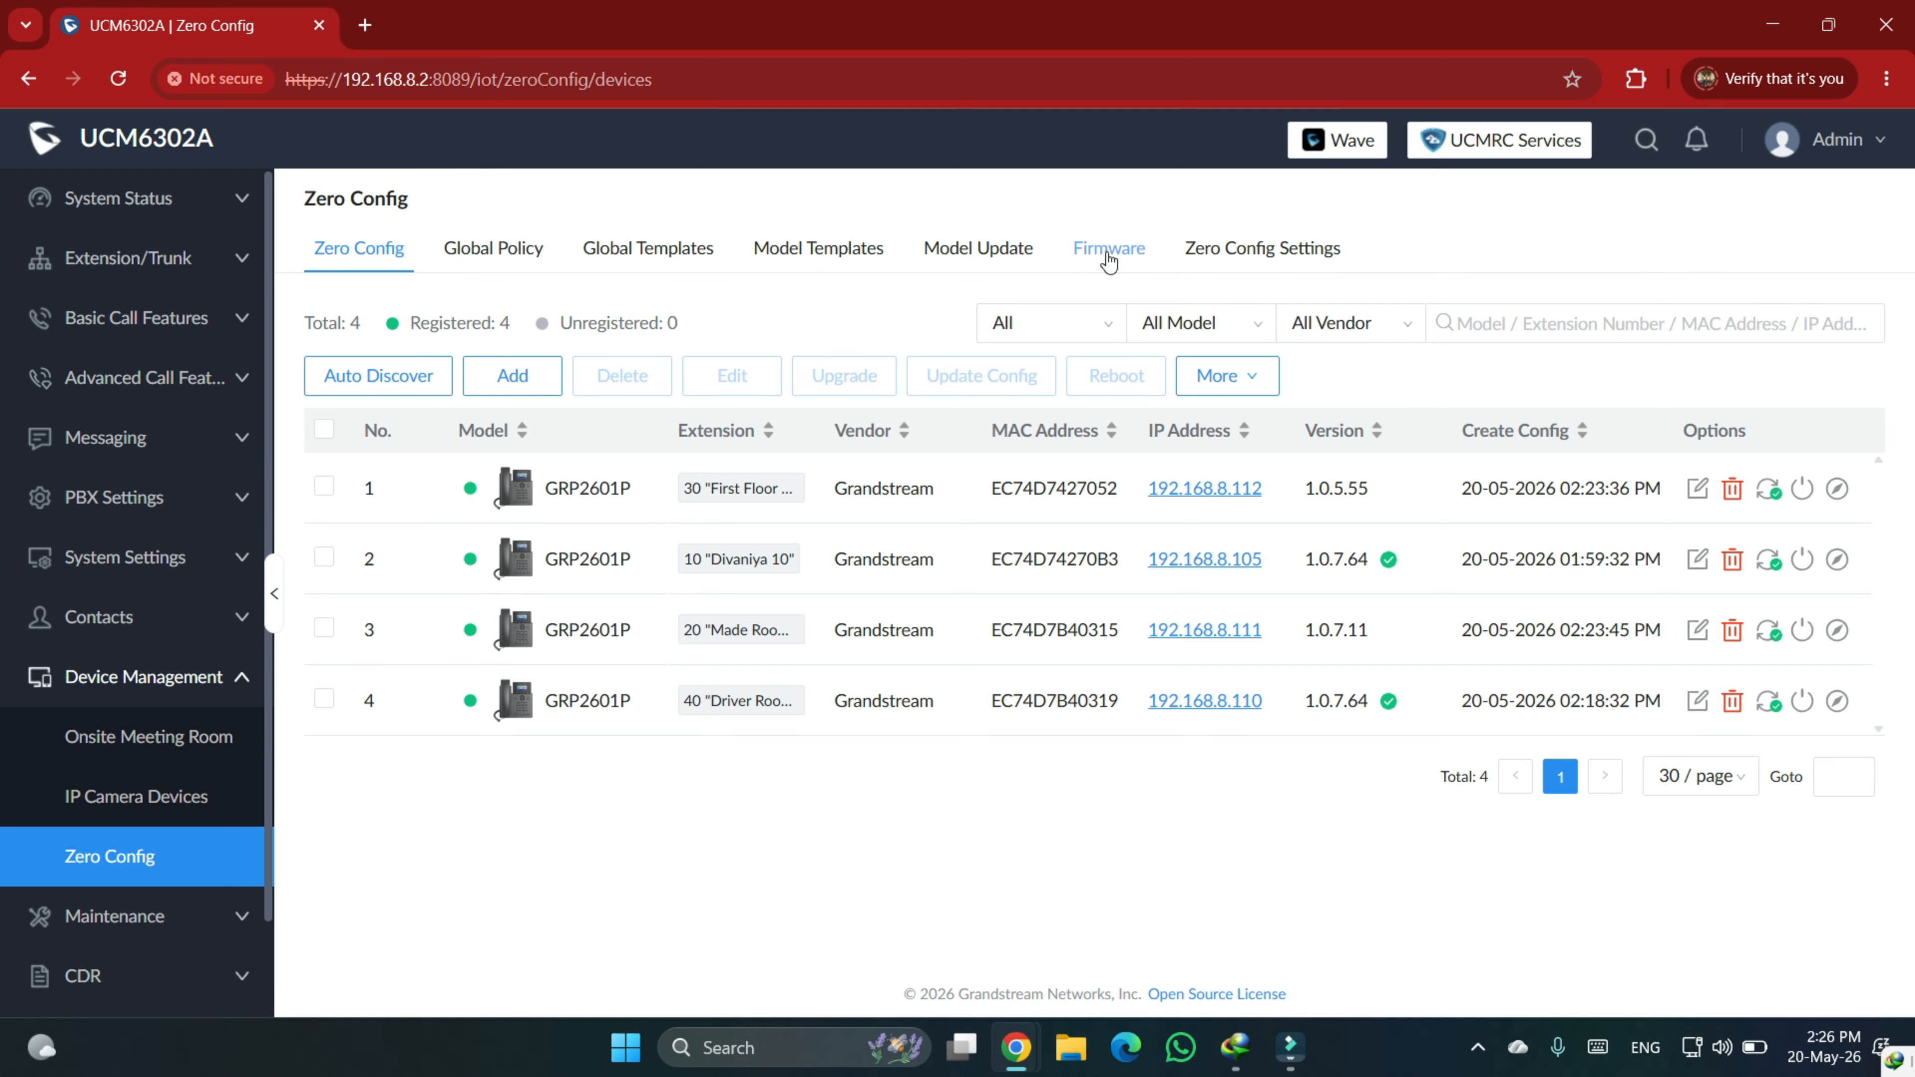
pyautogui.click(1106, 249)
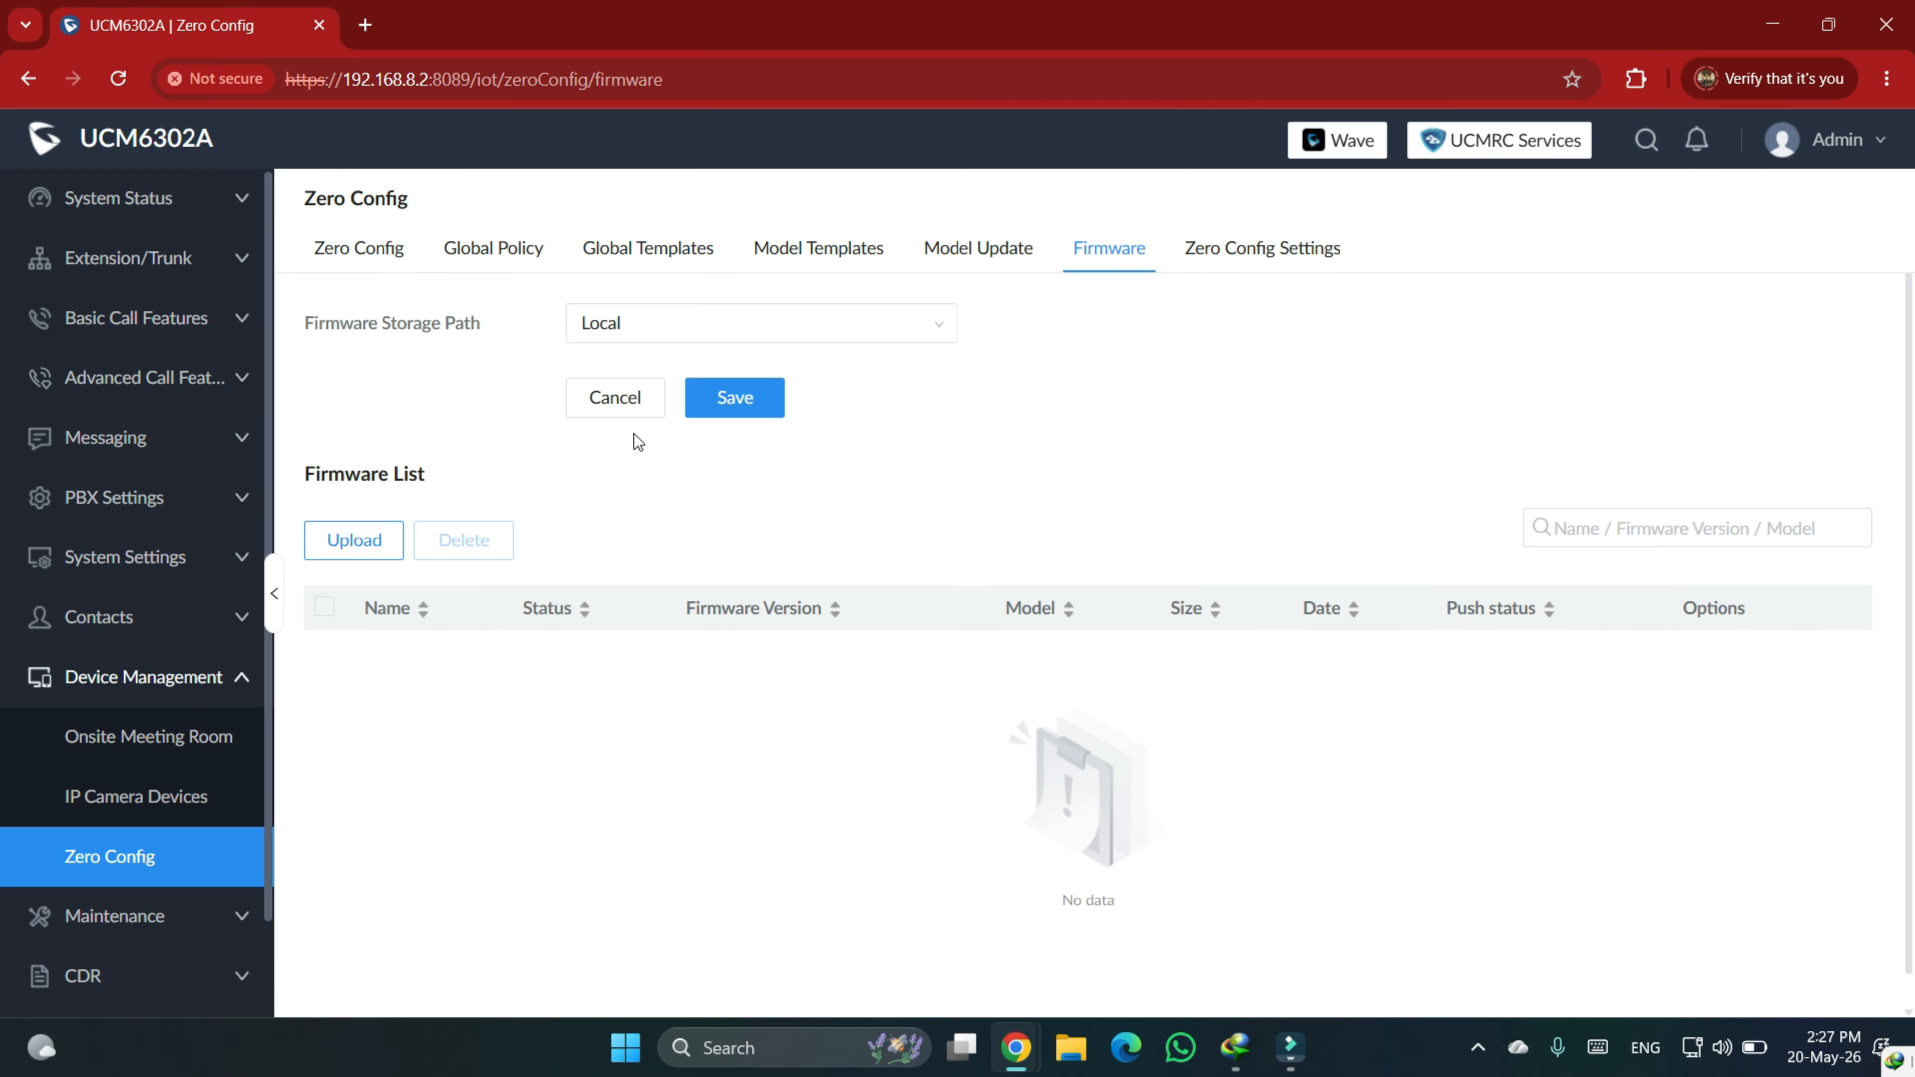
# Step: Start a new firmware upload and choose grp2600fw.bin from the Release_GRP260x_1.0.7.64 folder under Music
pyautogui.click(368, 546)
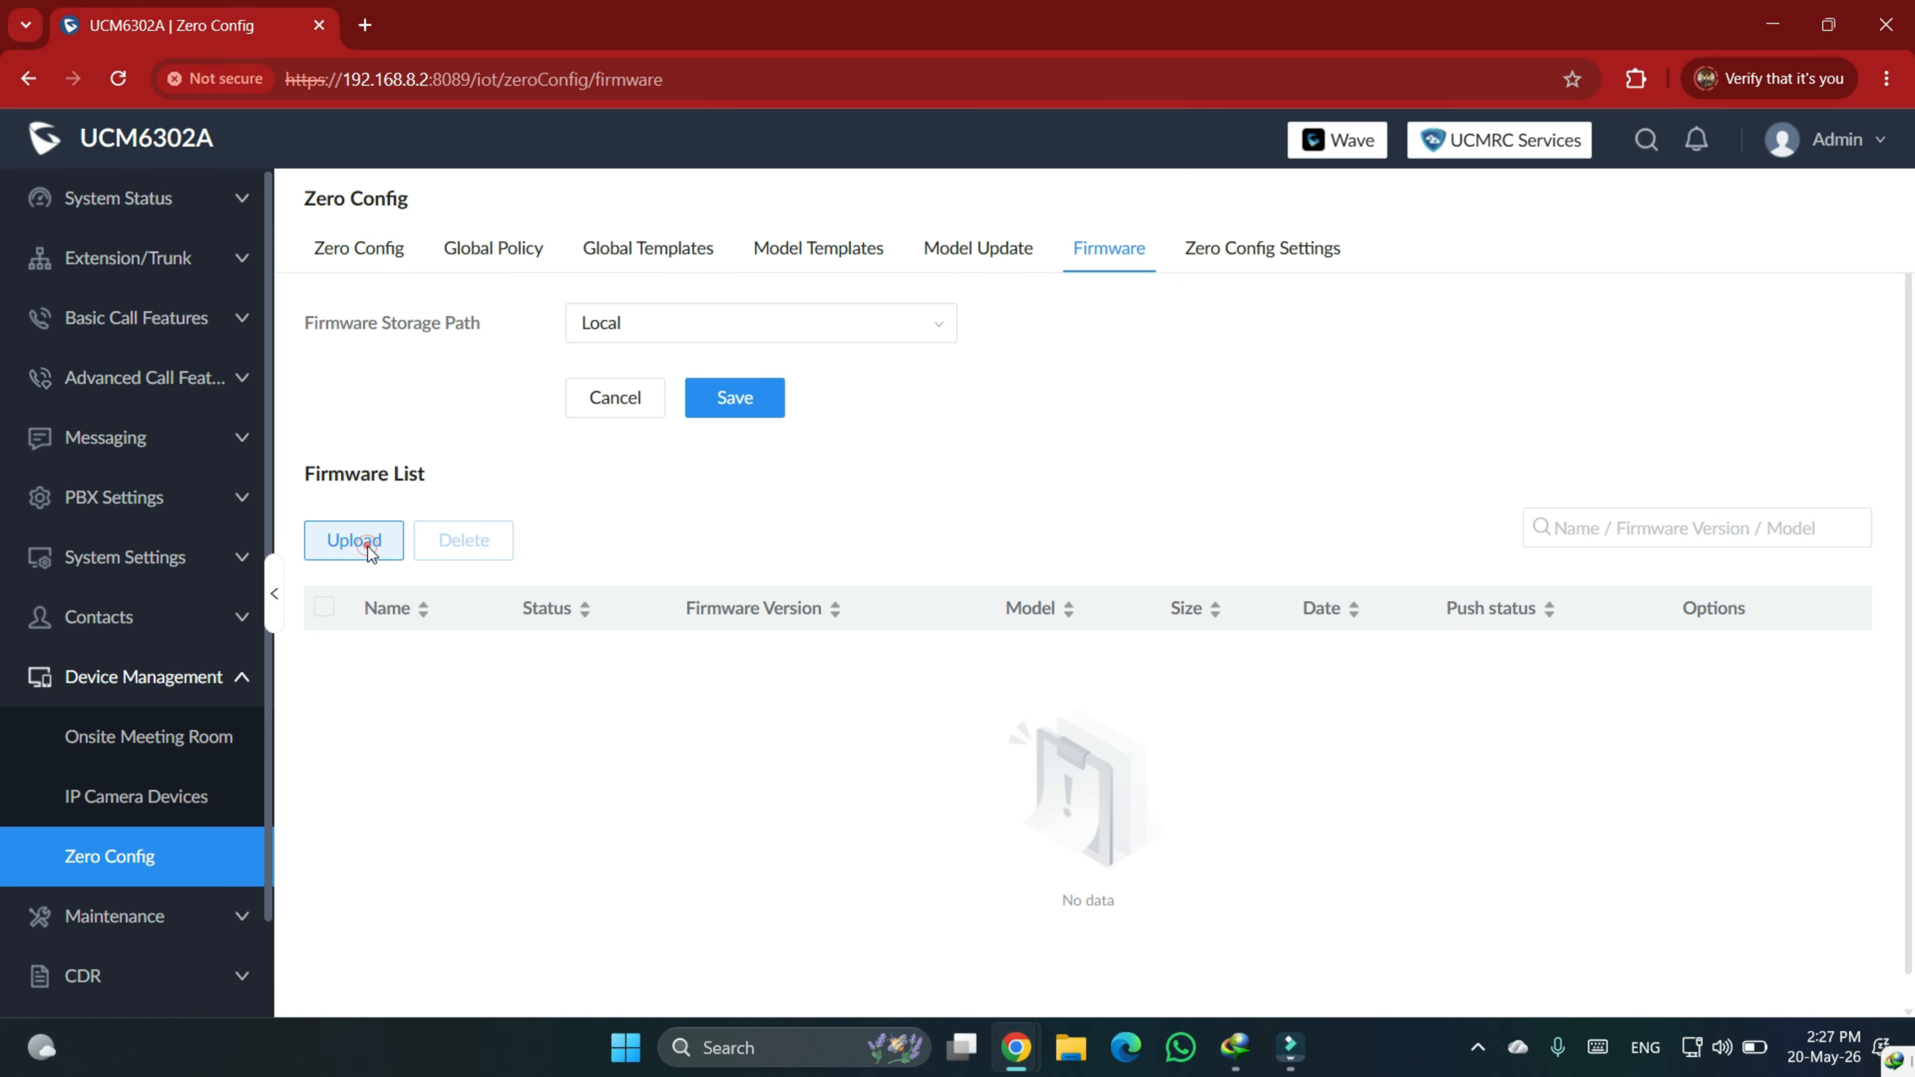
pyautogui.click(1172, 407)
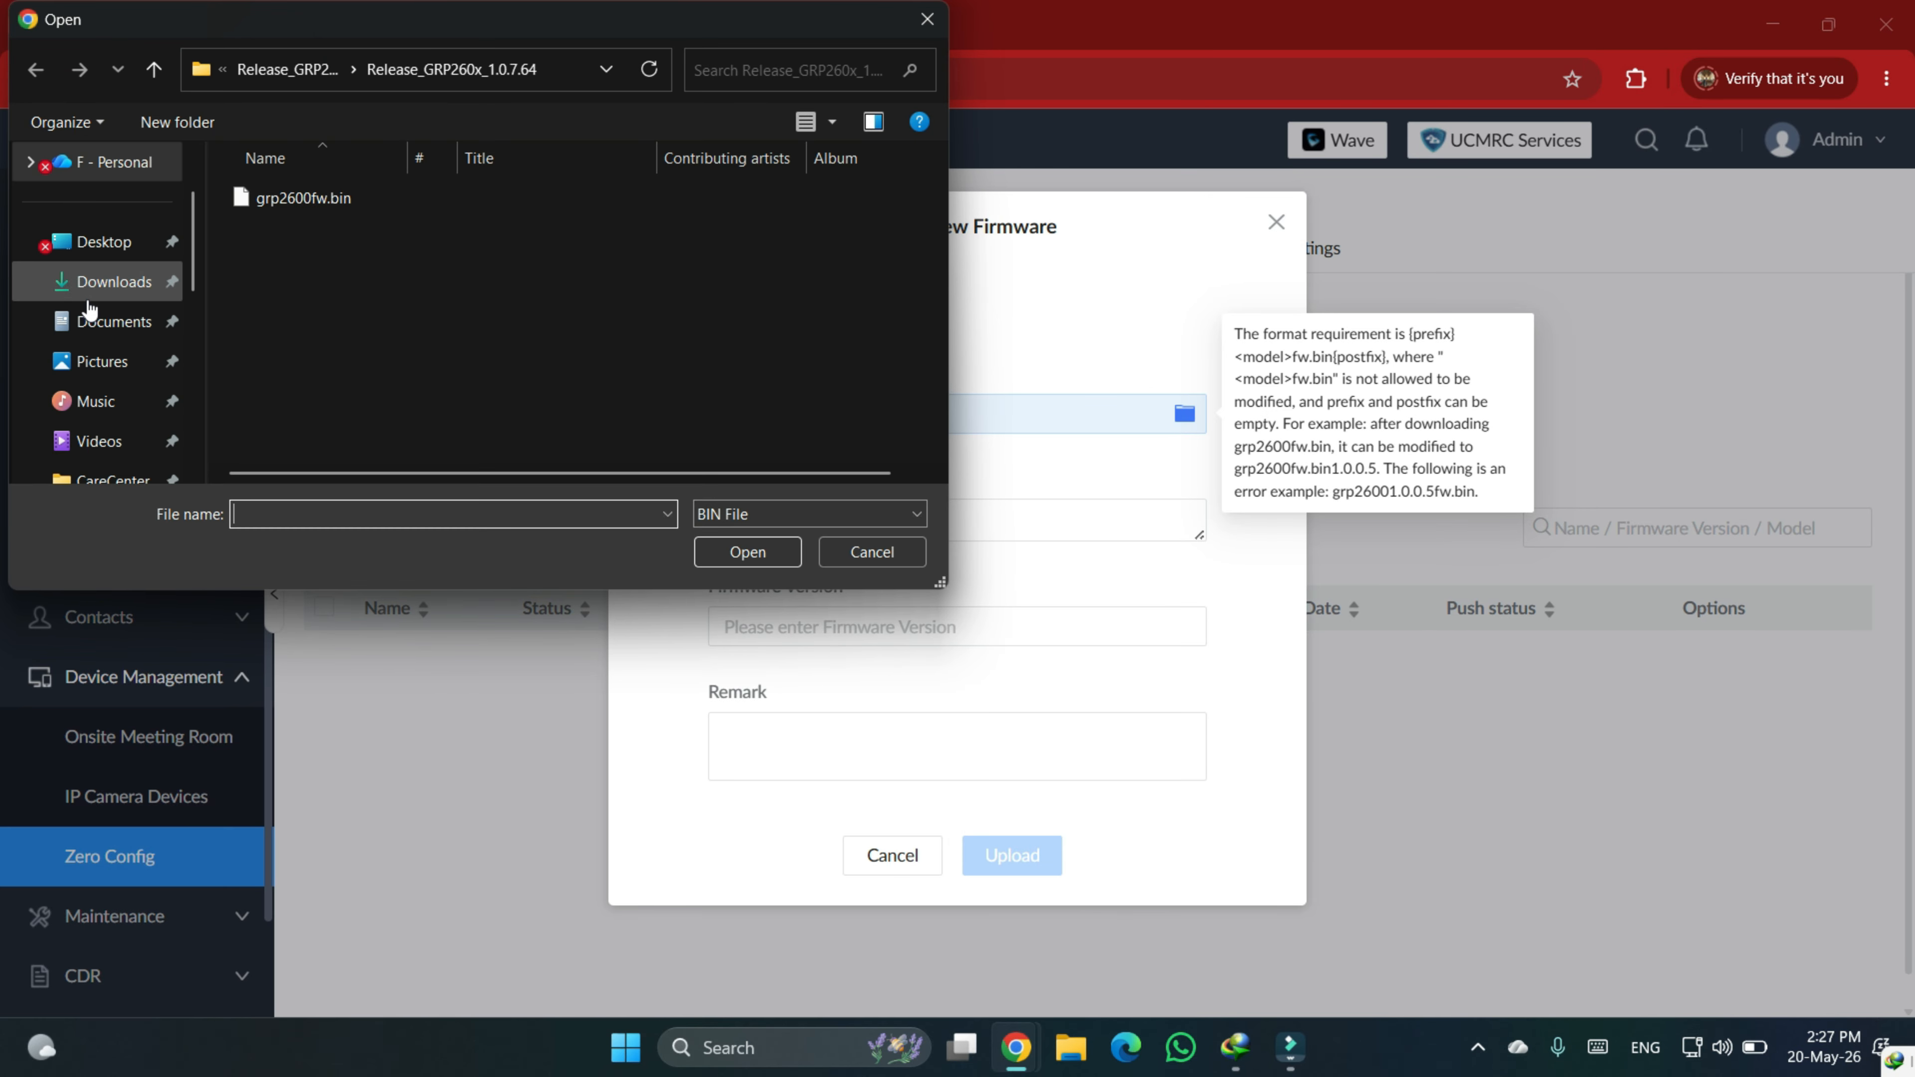
pyautogui.click(91, 403)
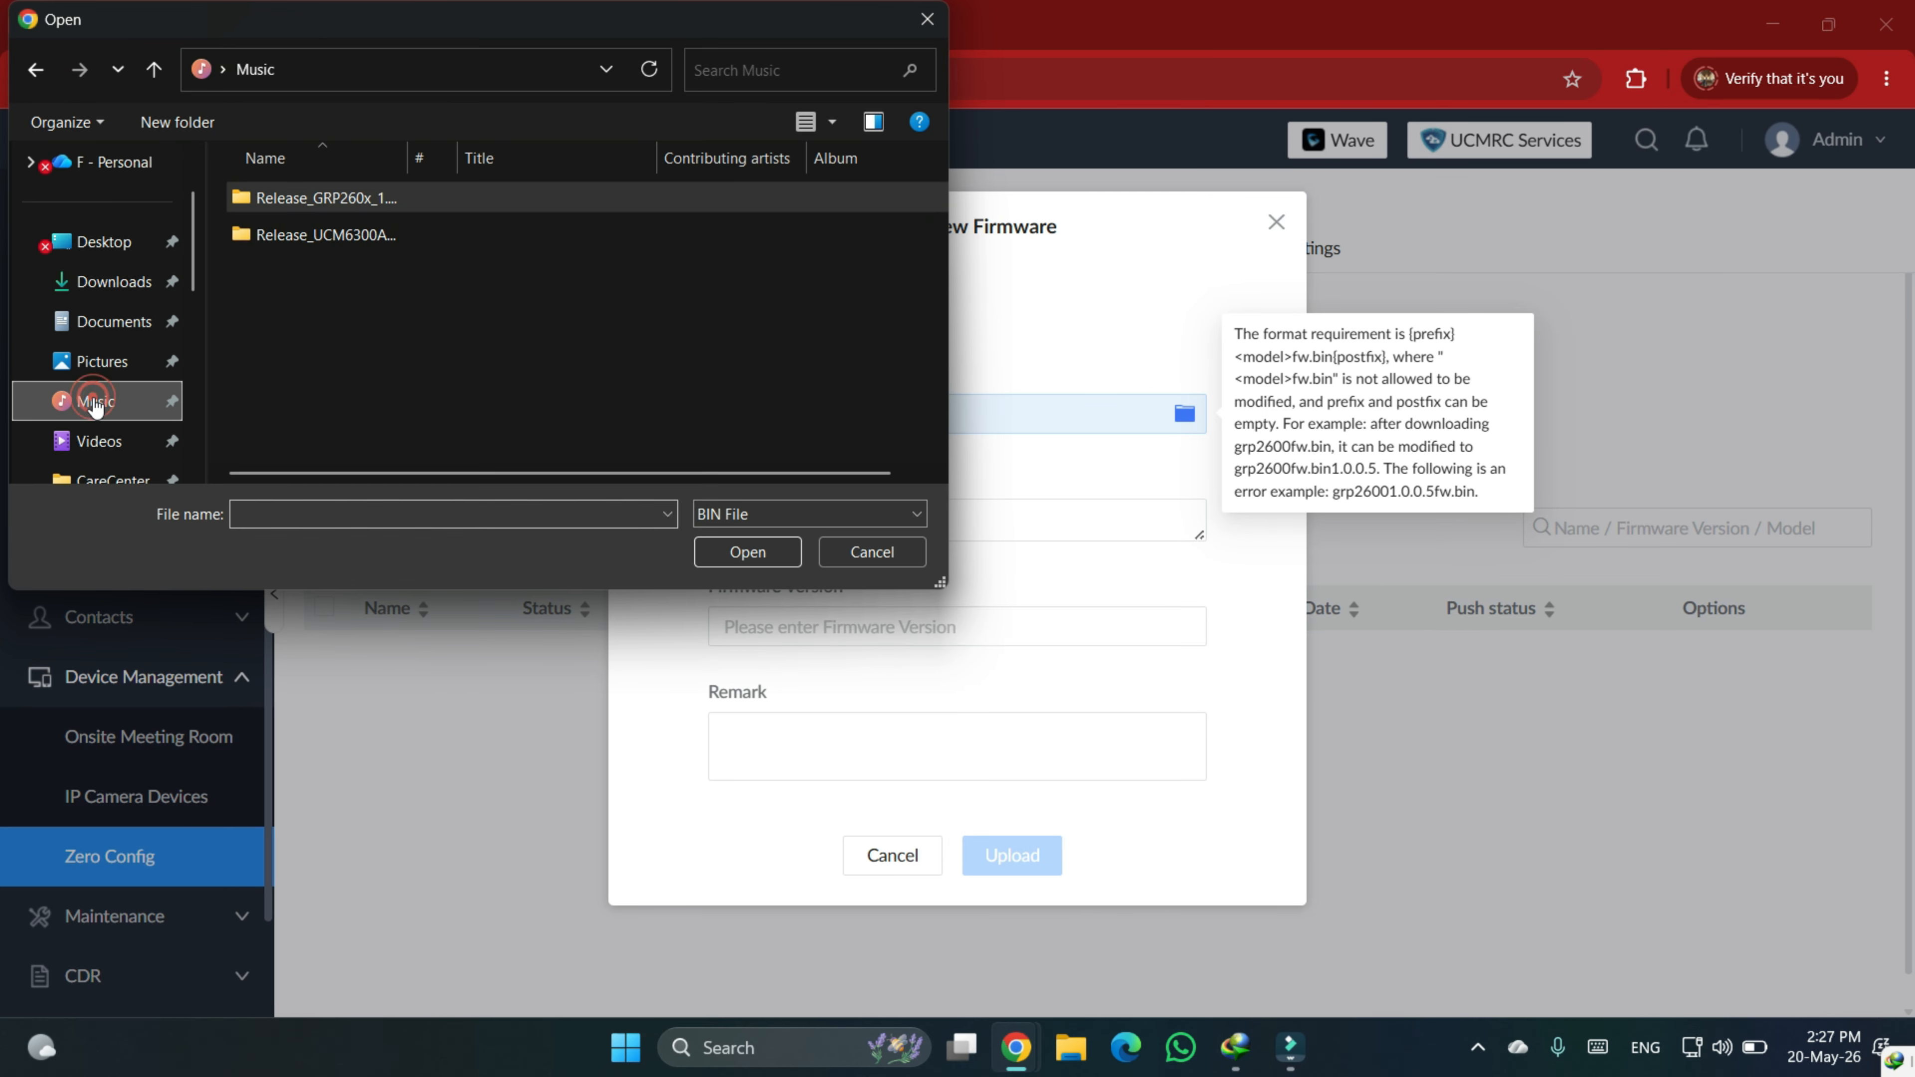
pyautogui.doubleClick(351, 198)
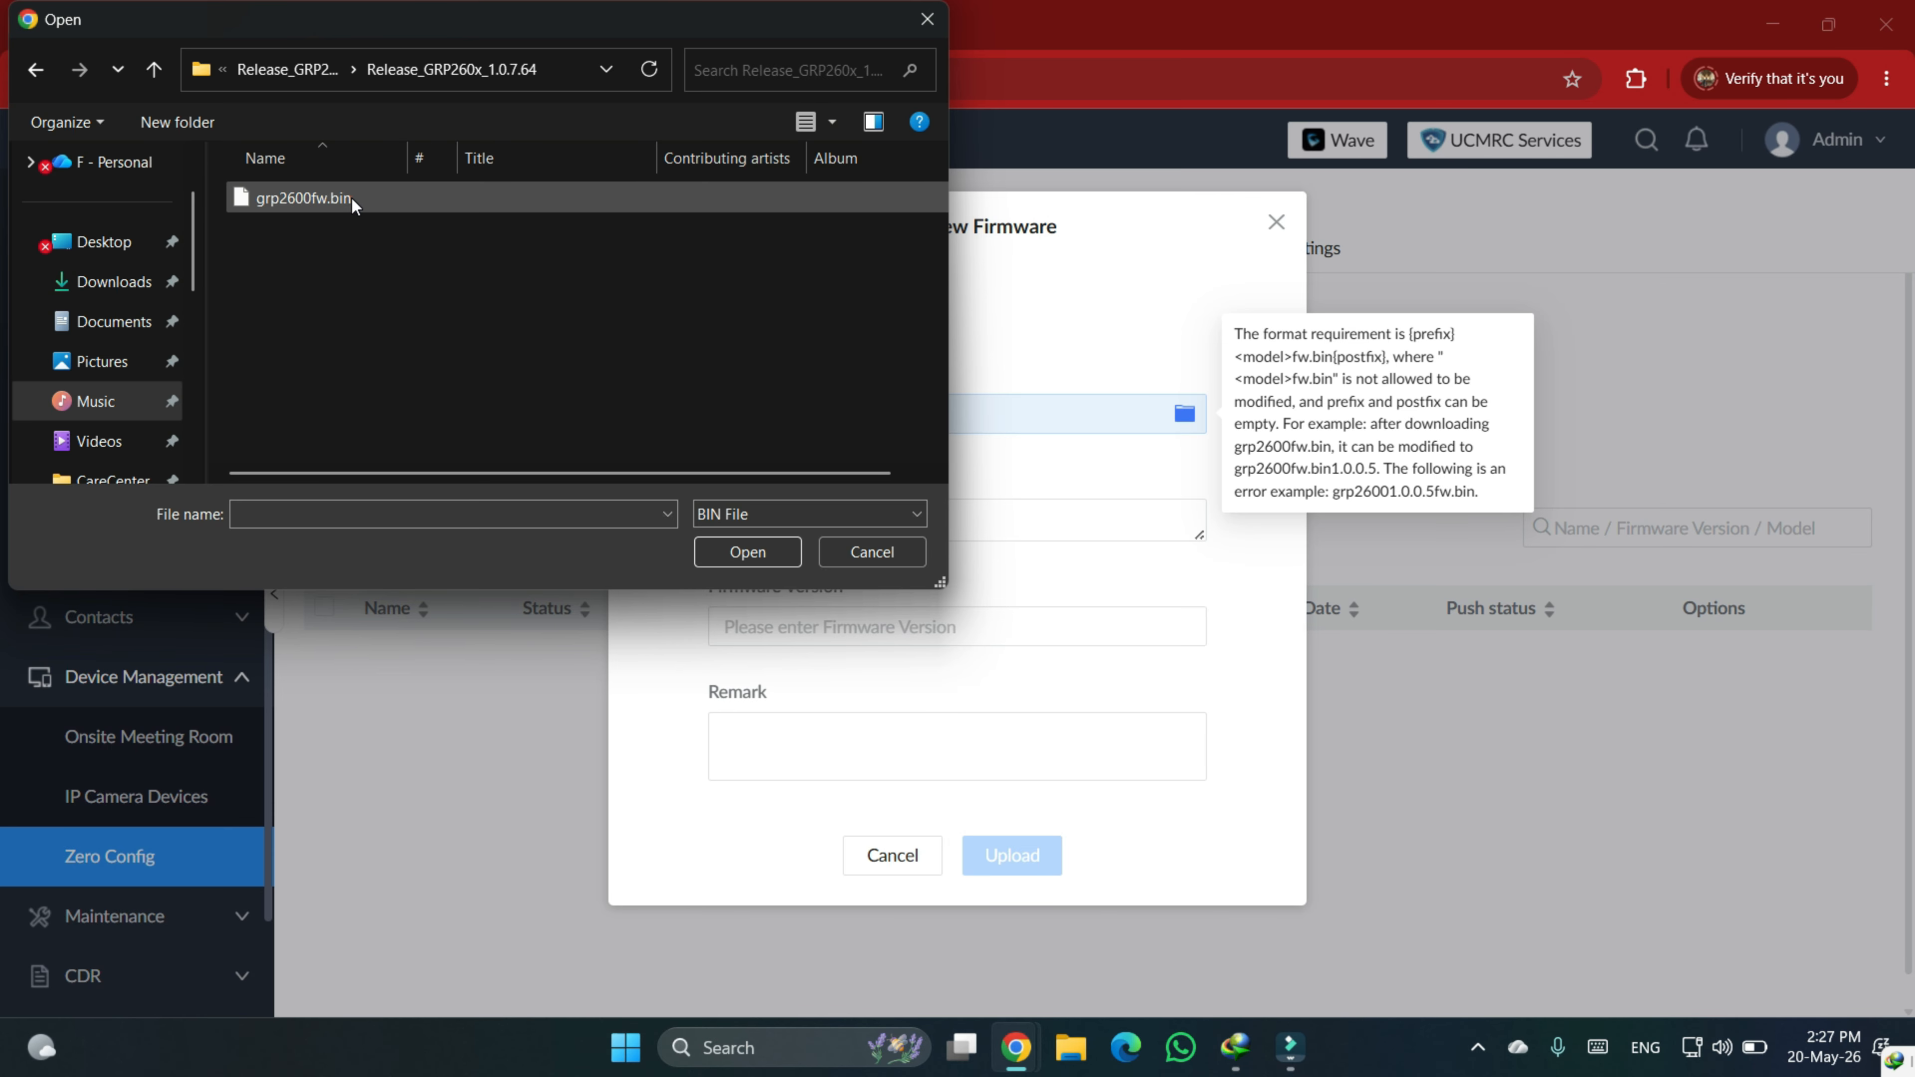
pyautogui.doubleClick(352, 198)
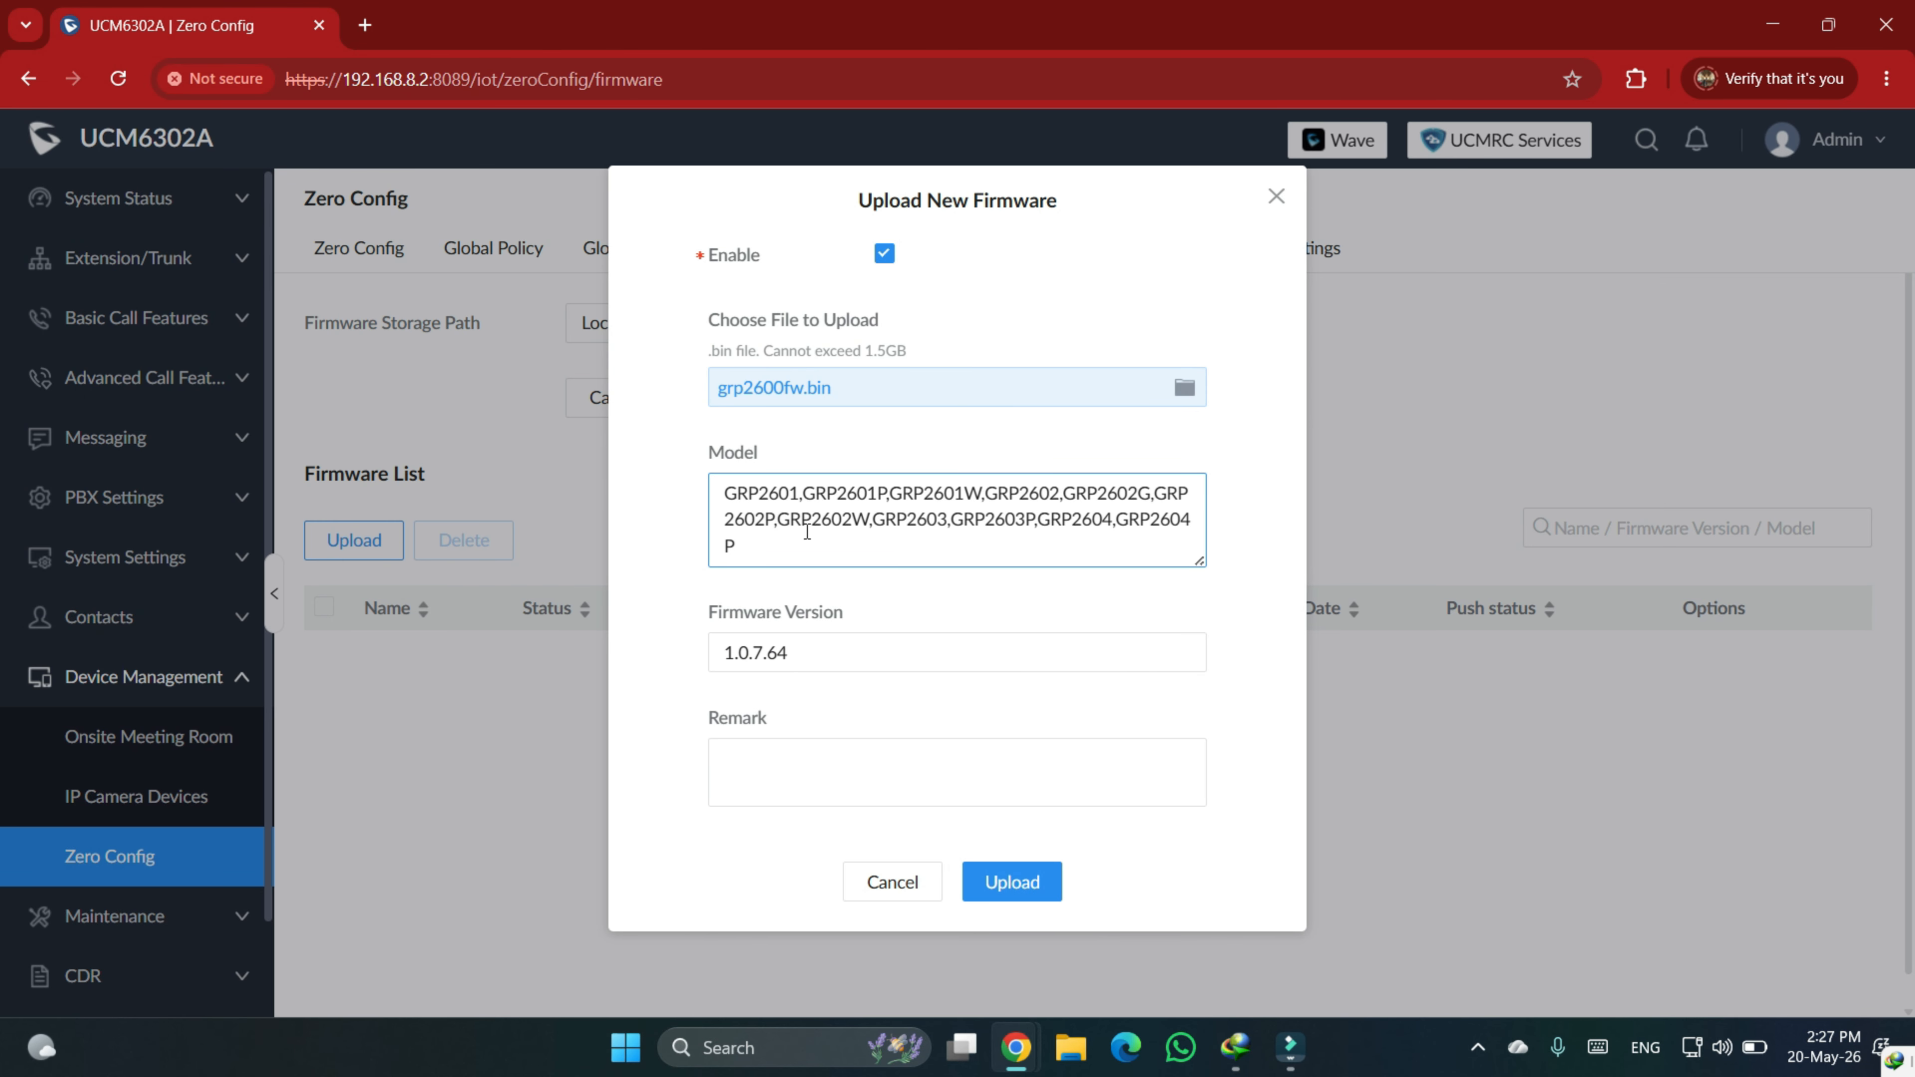
# Step: Check the filled-in model list and firmware version for grp2600fw.bin, and upload the firmware
pyautogui.moveTo(728, 493); pyautogui.dragTo(788, 549)
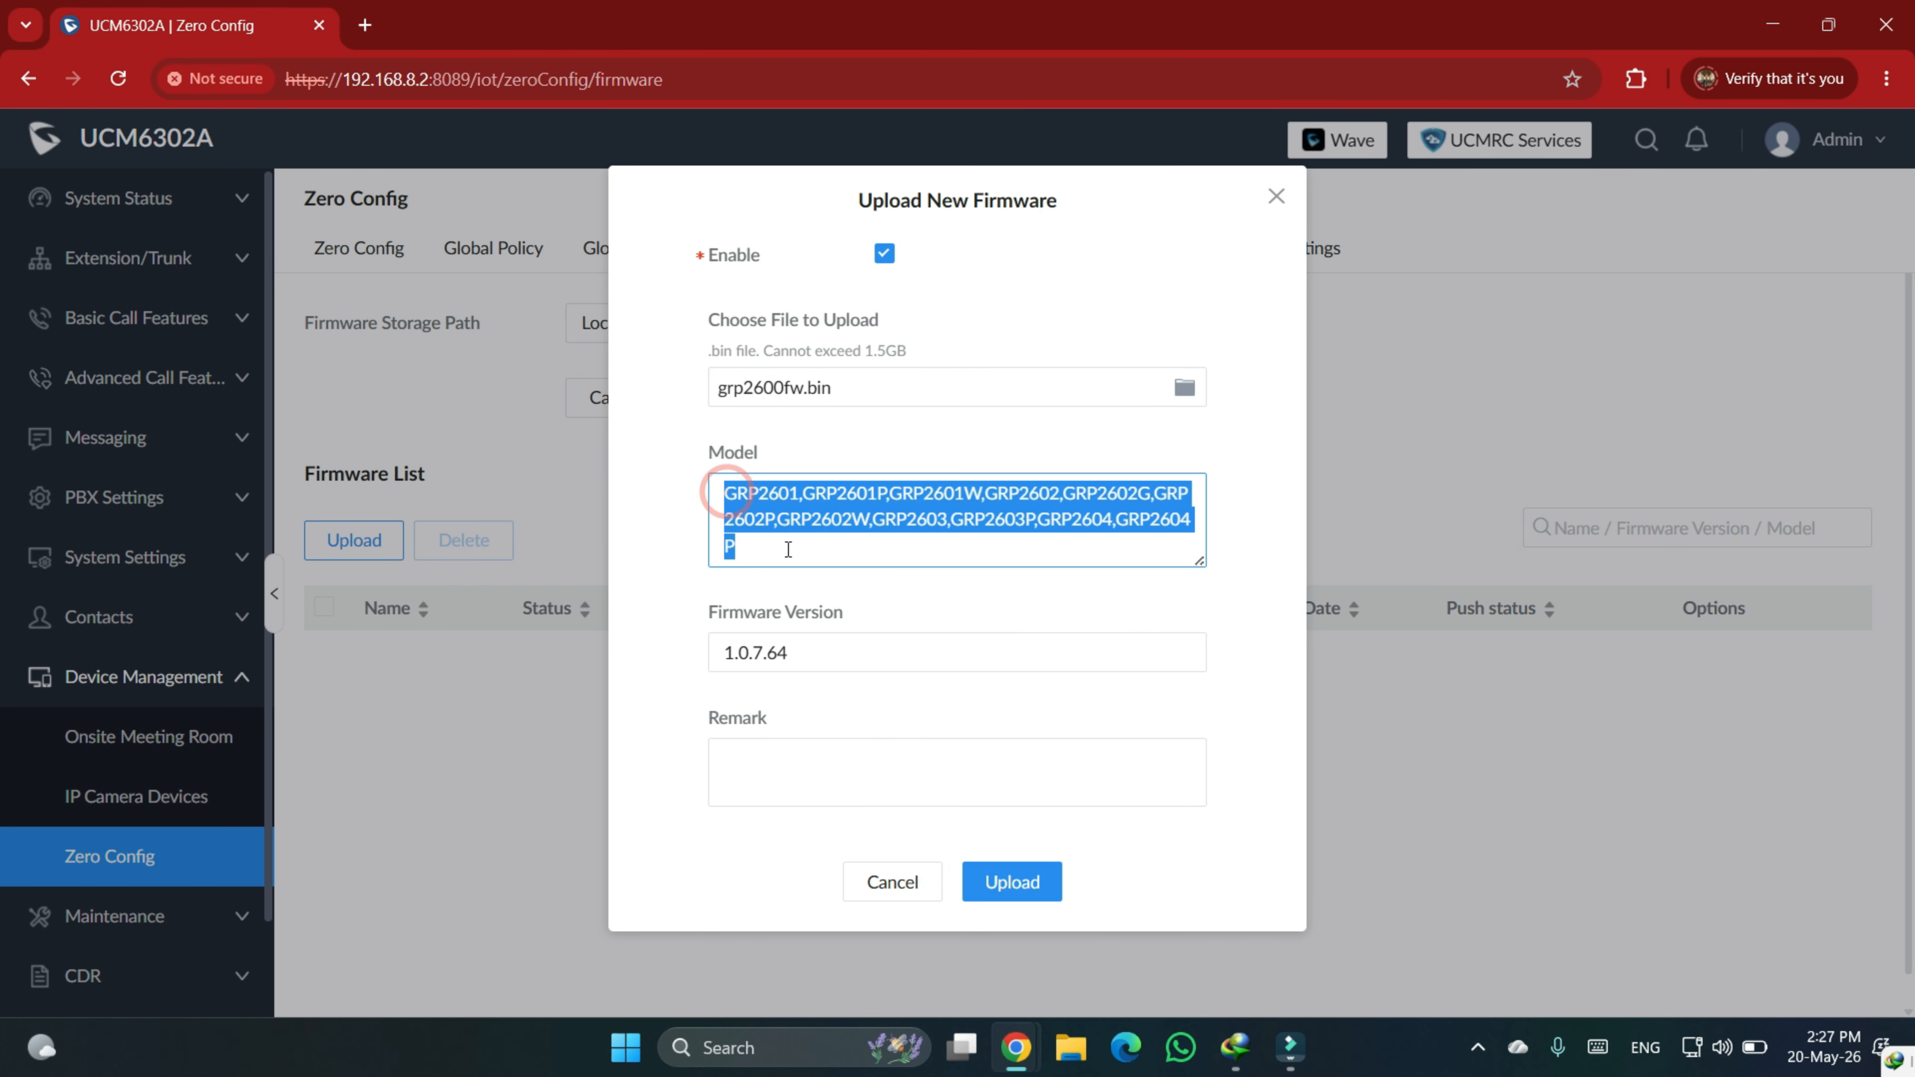
pyautogui.click(788, 549)
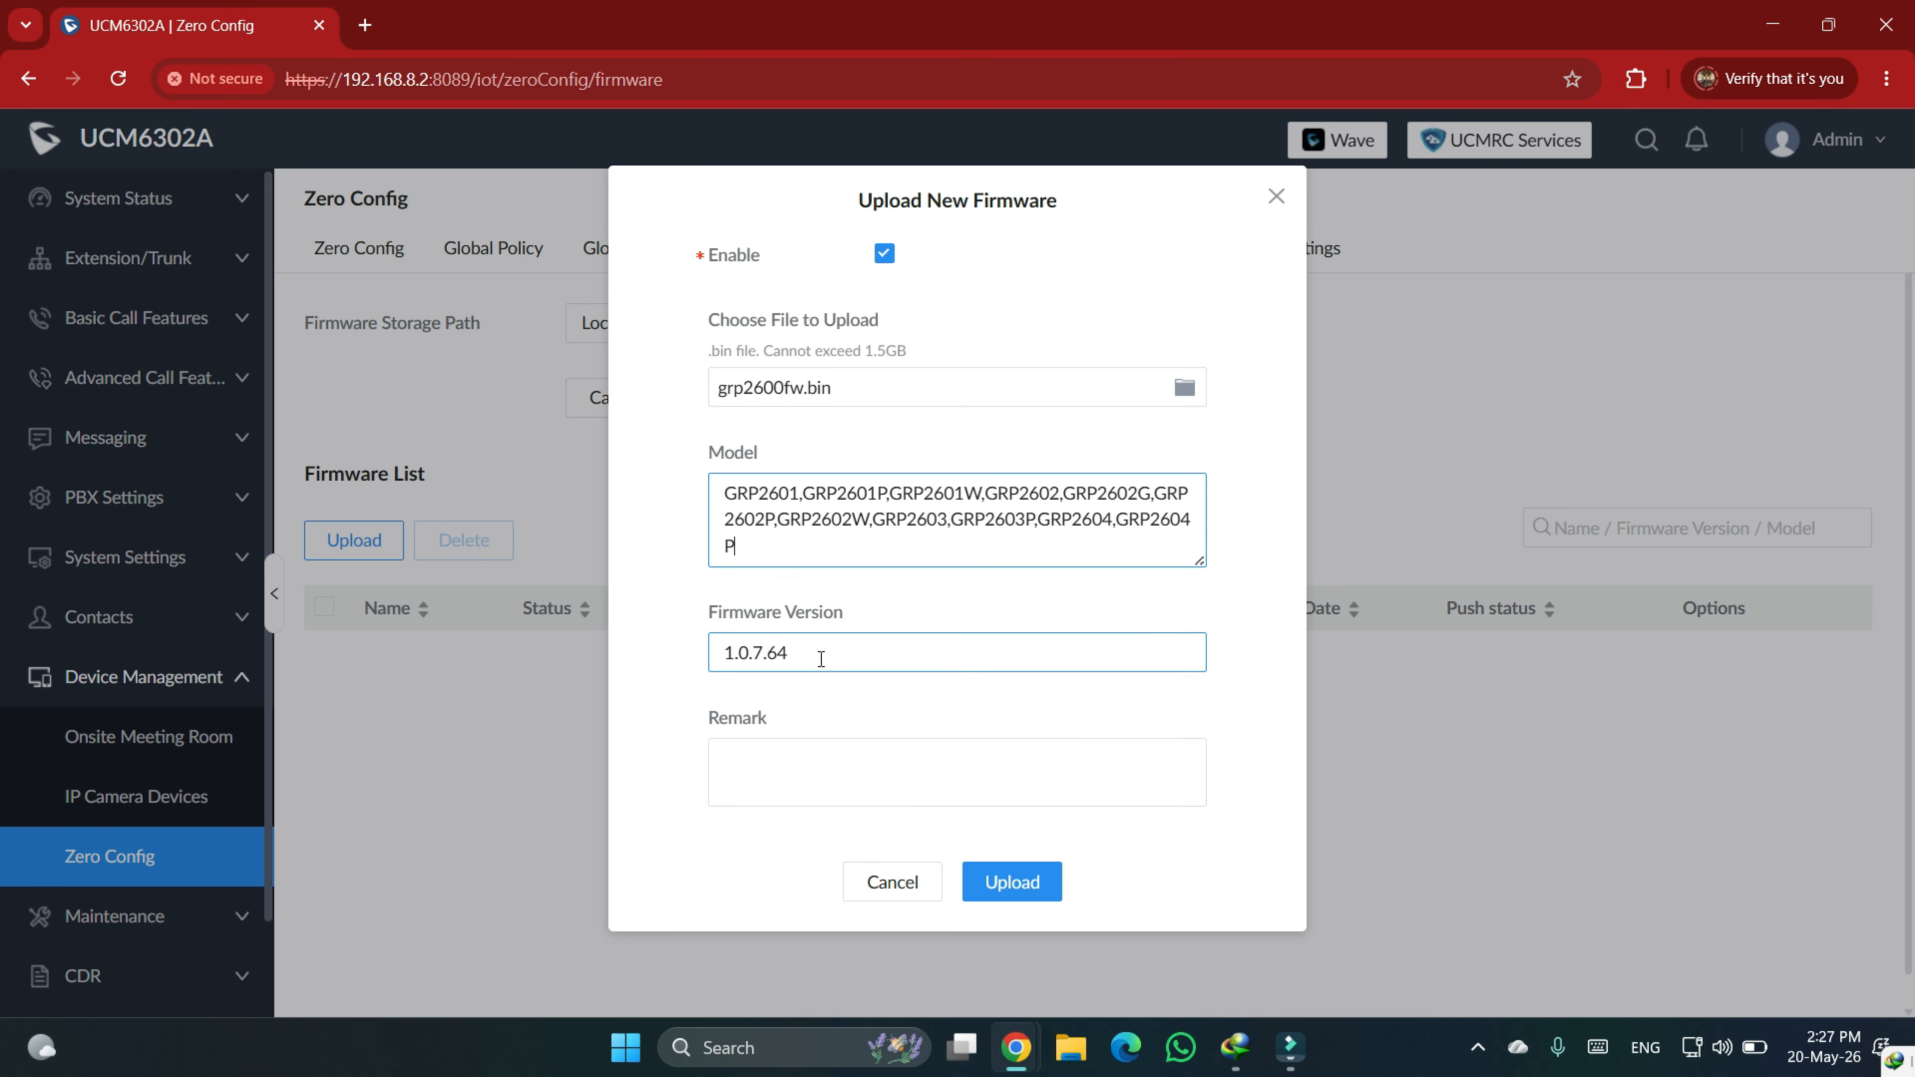
pyautogui.moveTo(818, 656); pyautogui.dragTo(691, 665)
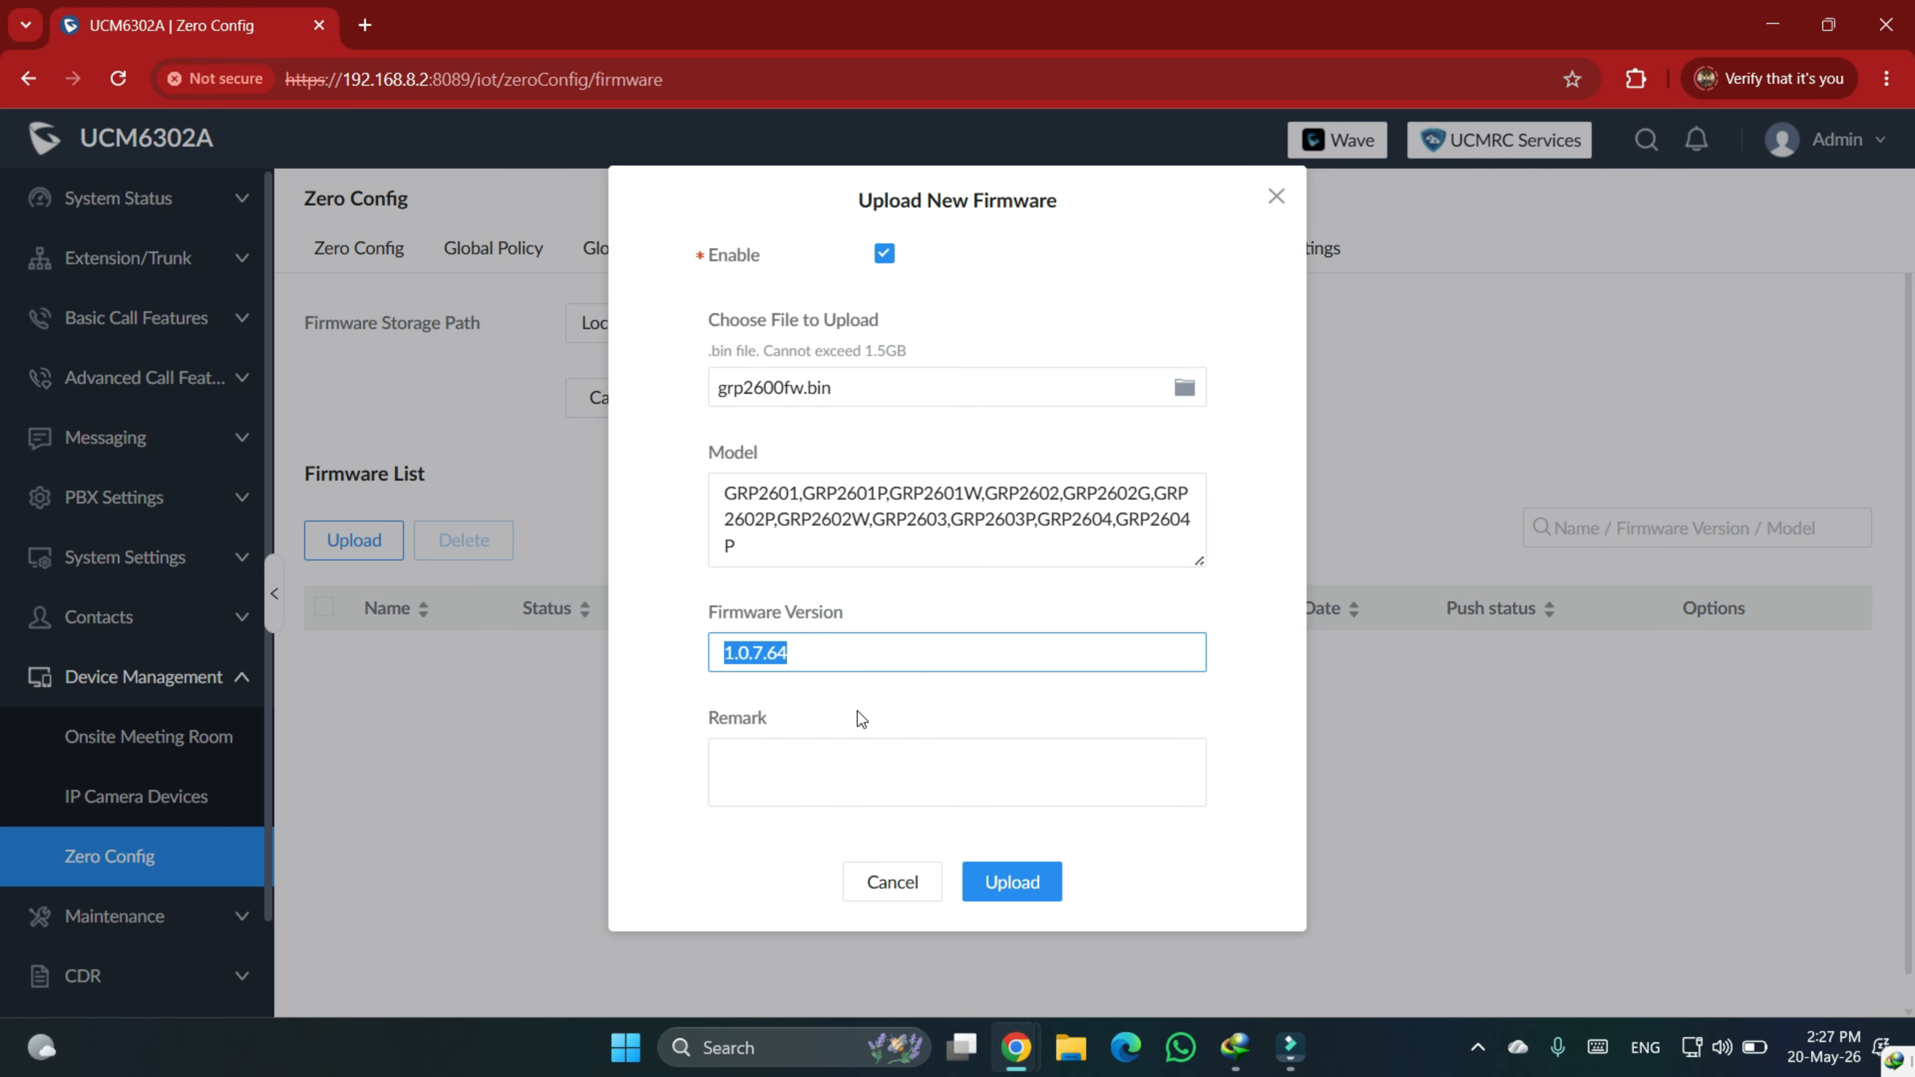
pyautogui.click(869, 719)
pyautogui.click(996, 882)
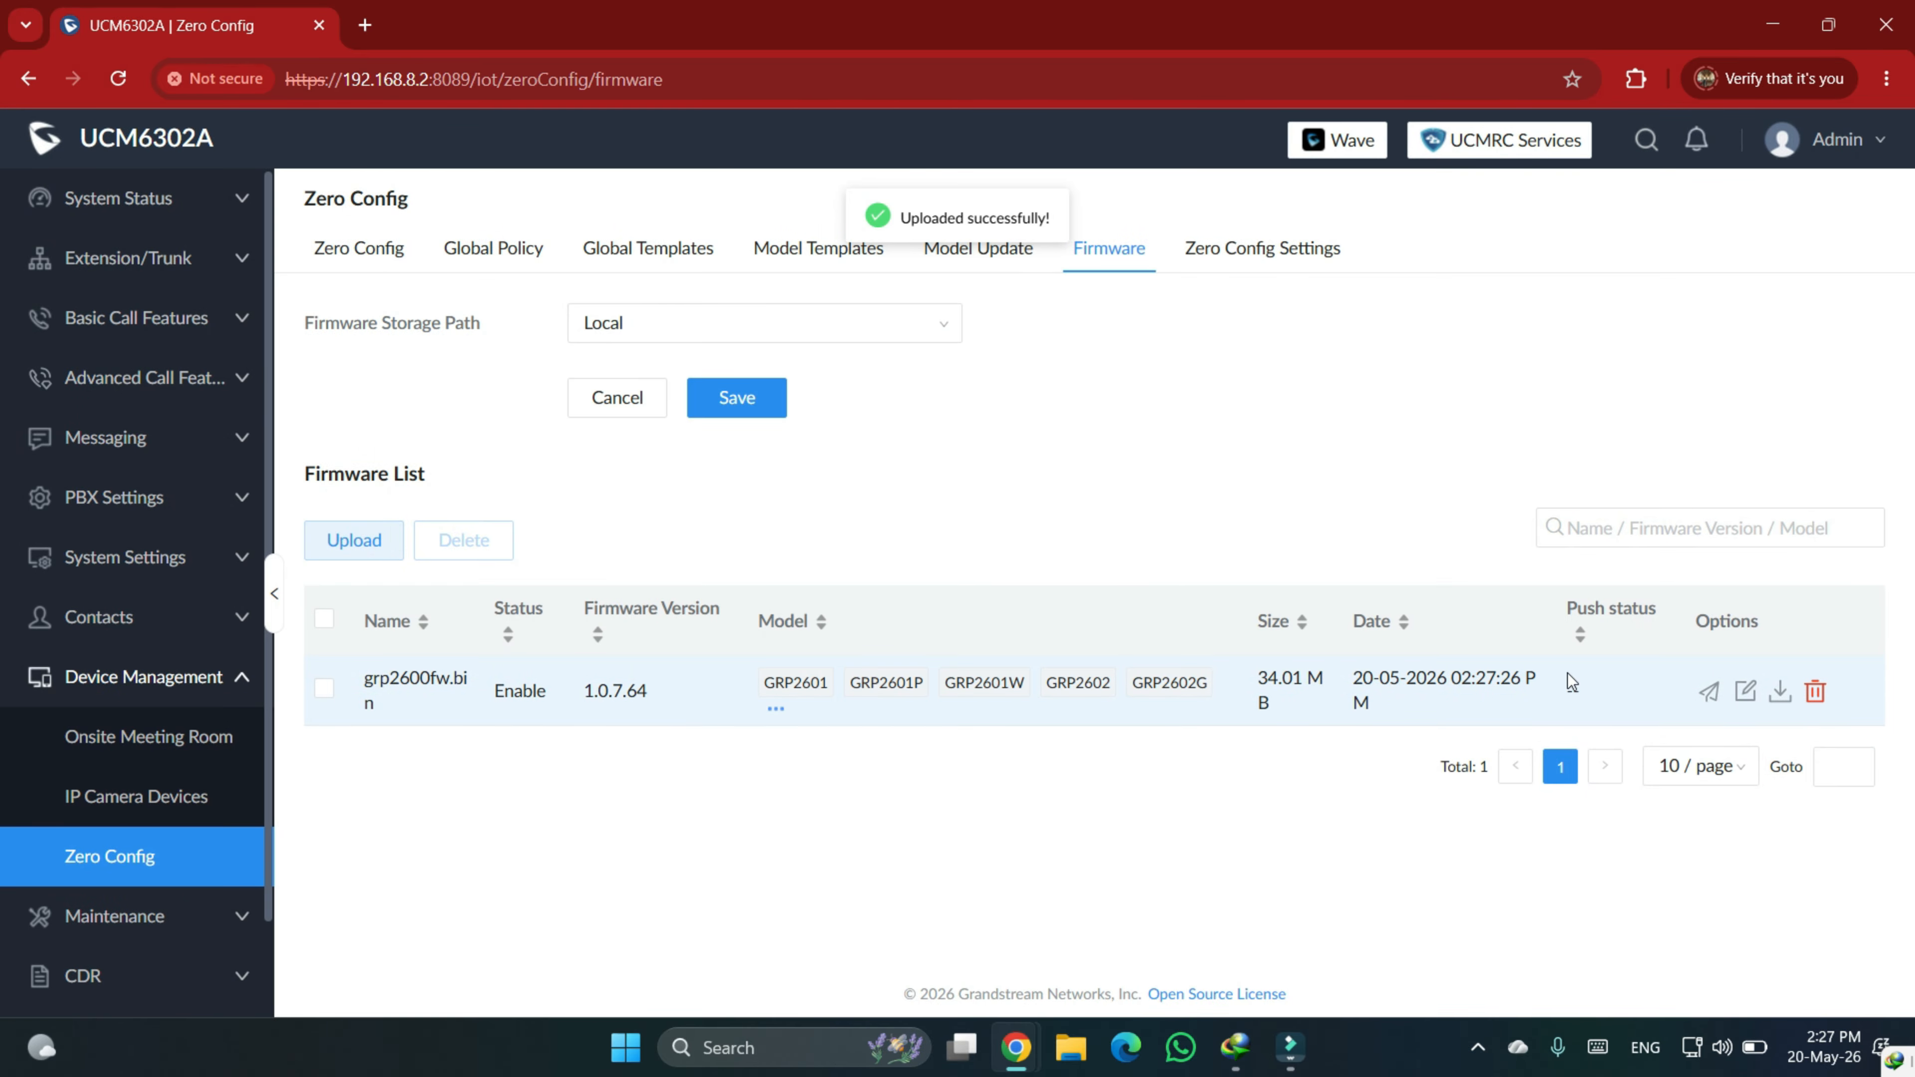
# Step: Push the grp2600fw.bin upgrade immediately to all GRP2601P phones by model and send the upgrade request
pyautogui.click(1710, 692)
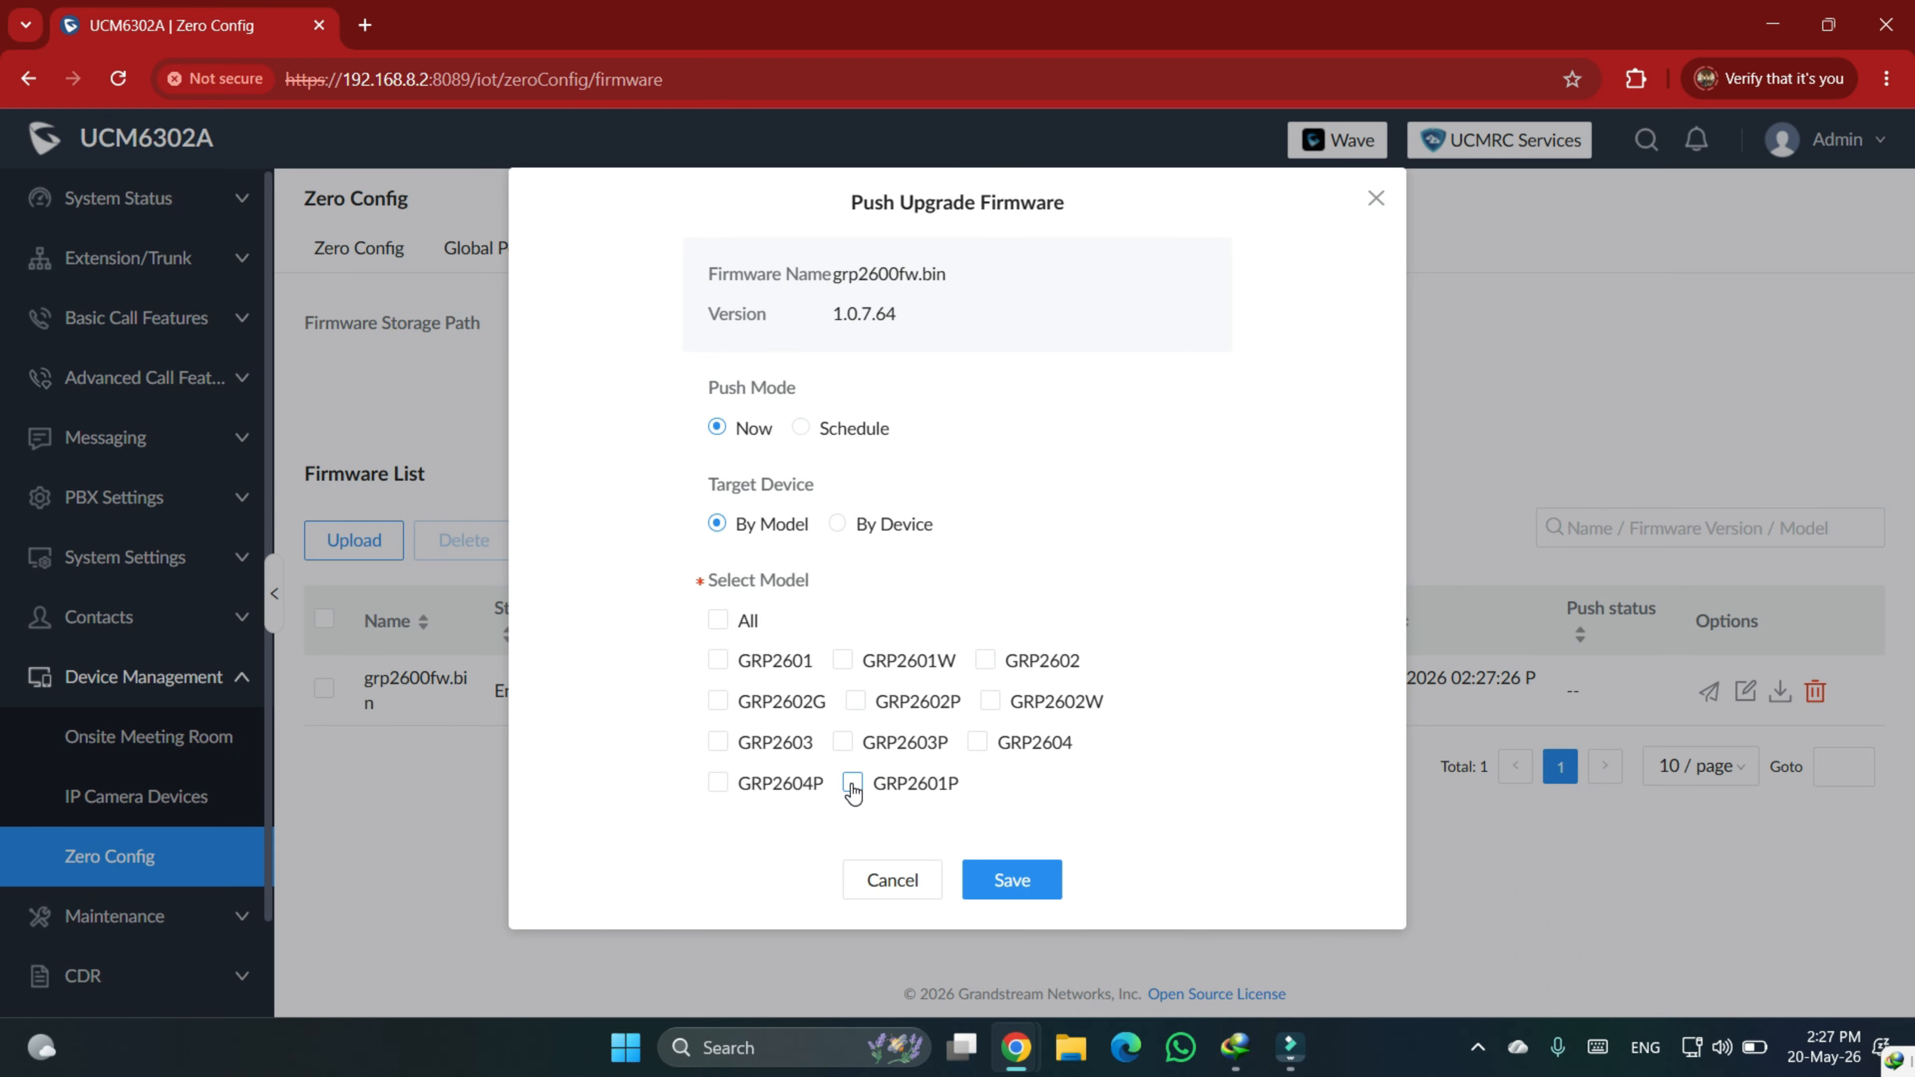
pyautogui.click(853, 786)
pyautogui.moveTo(973, 784); pyautogui.dragTo(875, 790)
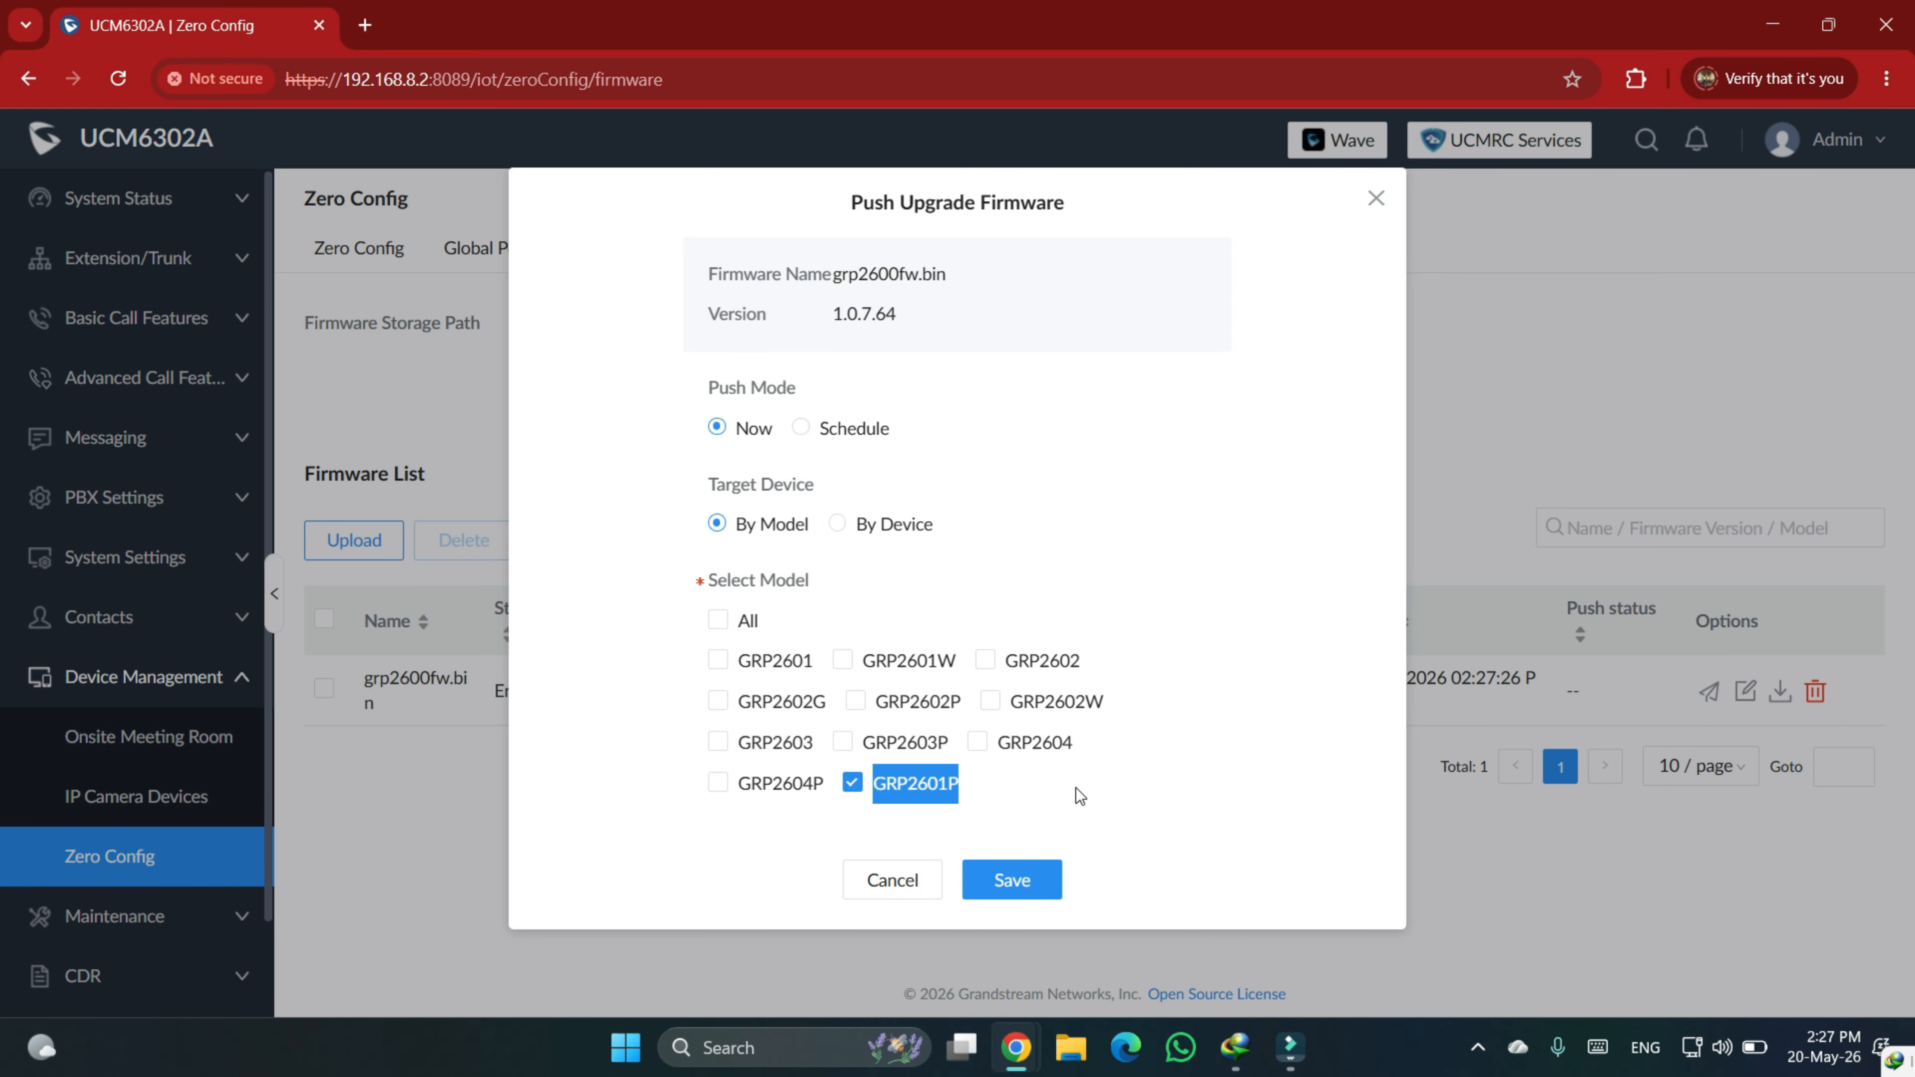
pyautogui.click(1139, 829)
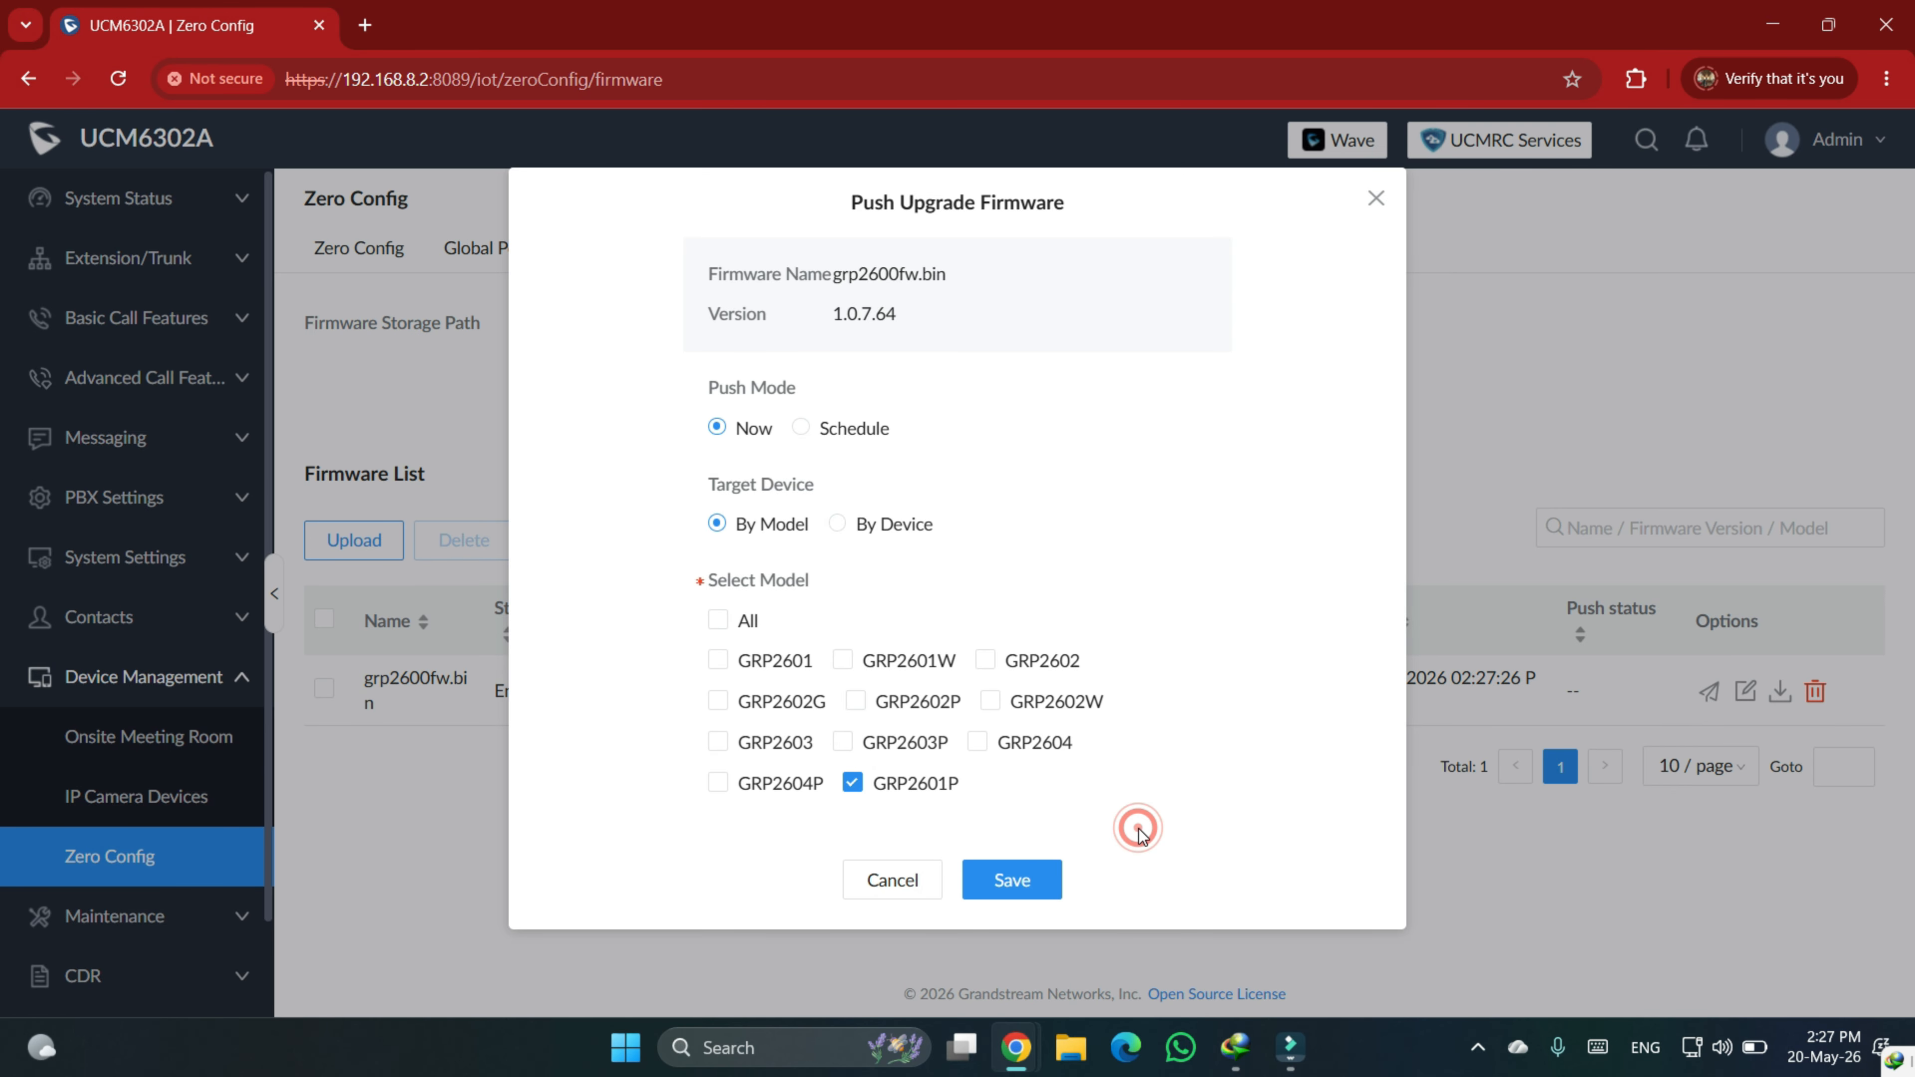
pyautogui.click(1006, 873)
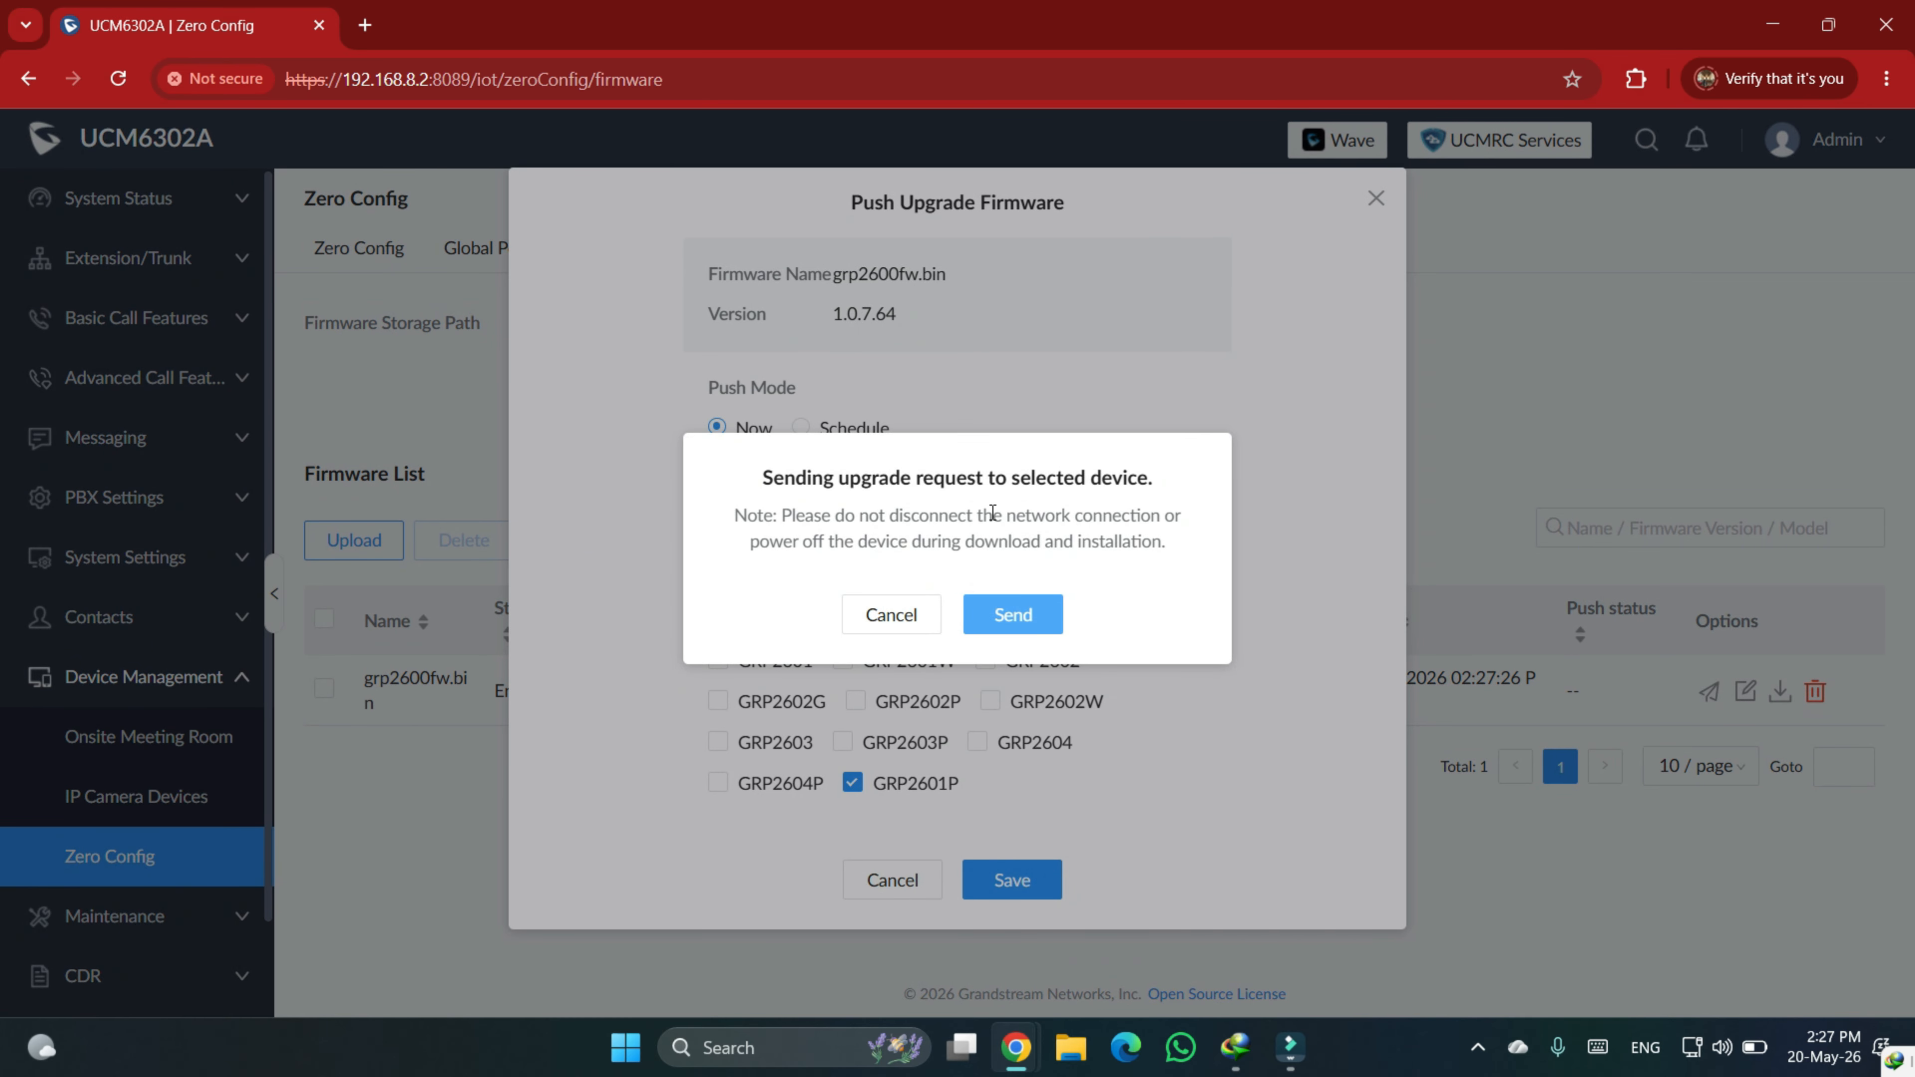
pyautogui.click(1031, 615)
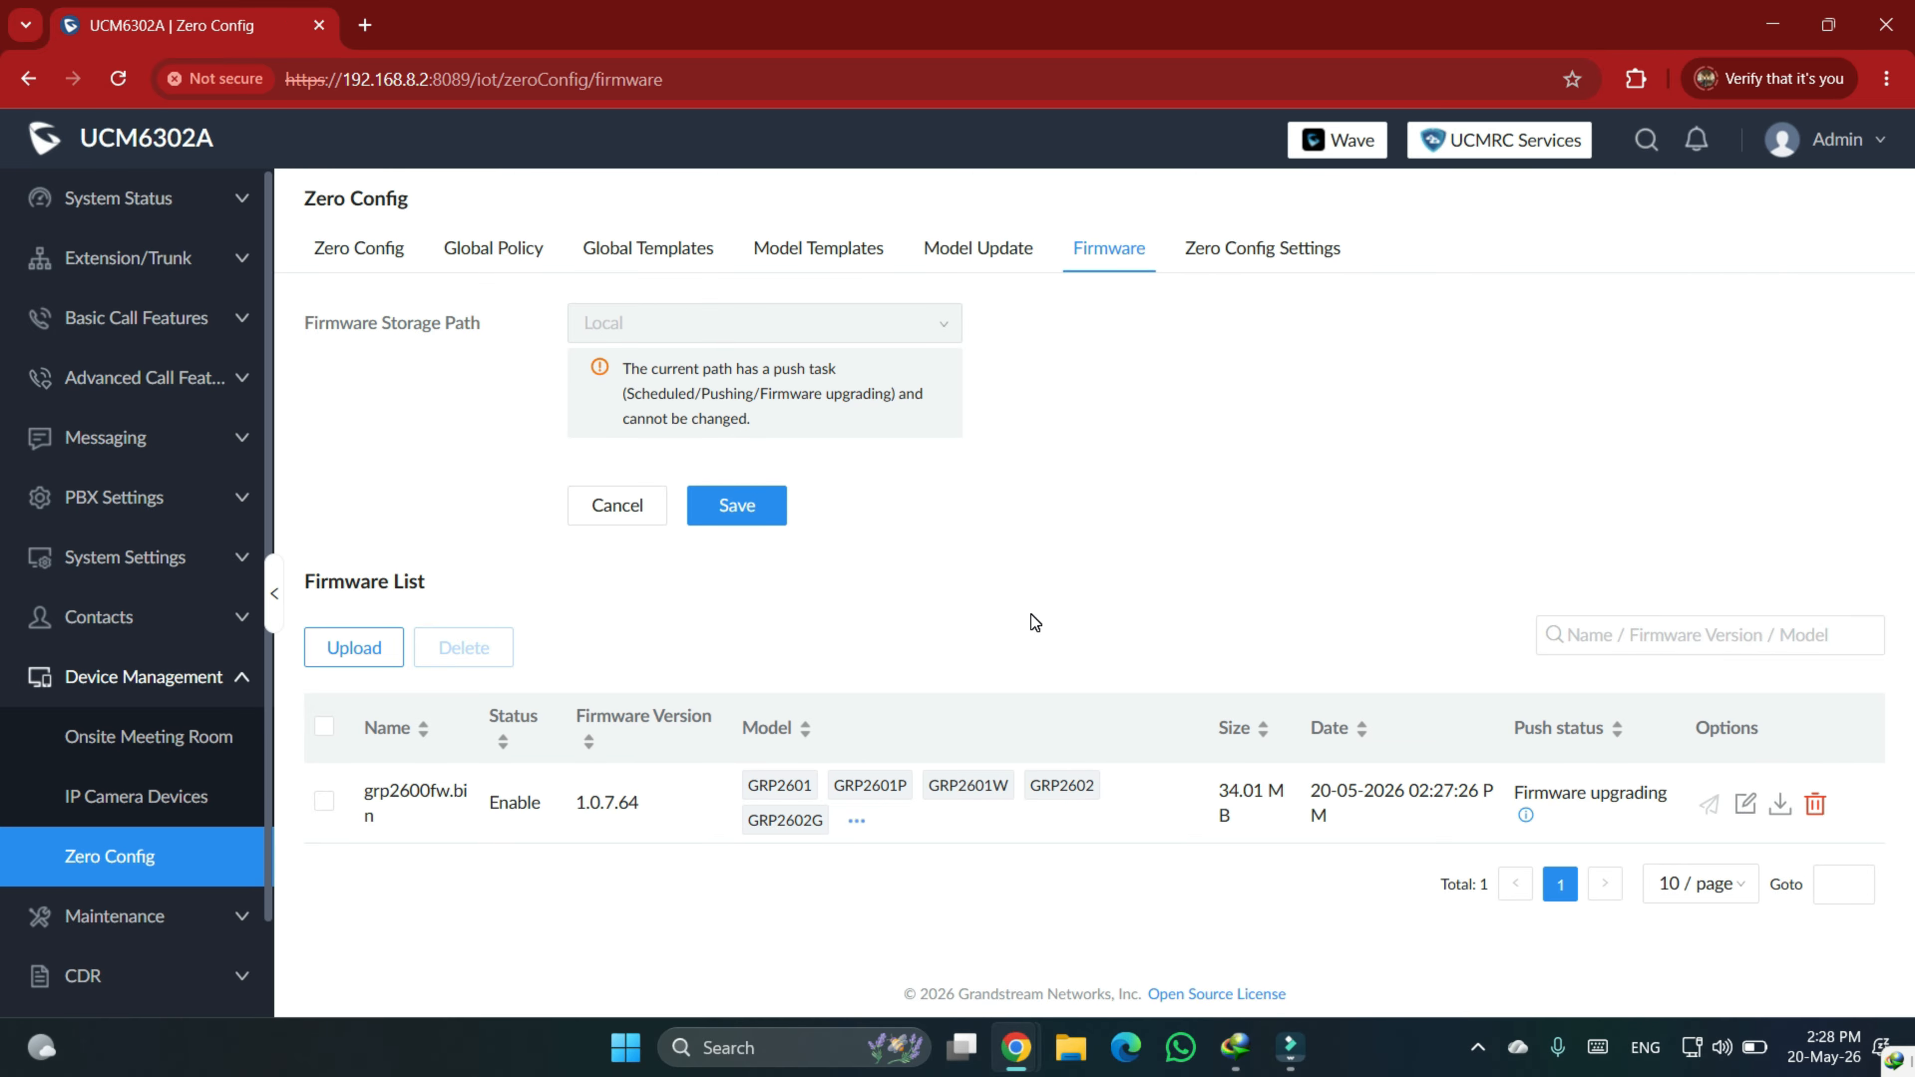
# Step: Check the push task's per-phone upgrade details, and examine the firmware versions of extensions 20 and 30 in the Zero Config device list
pyautogui.click(1526, 816)
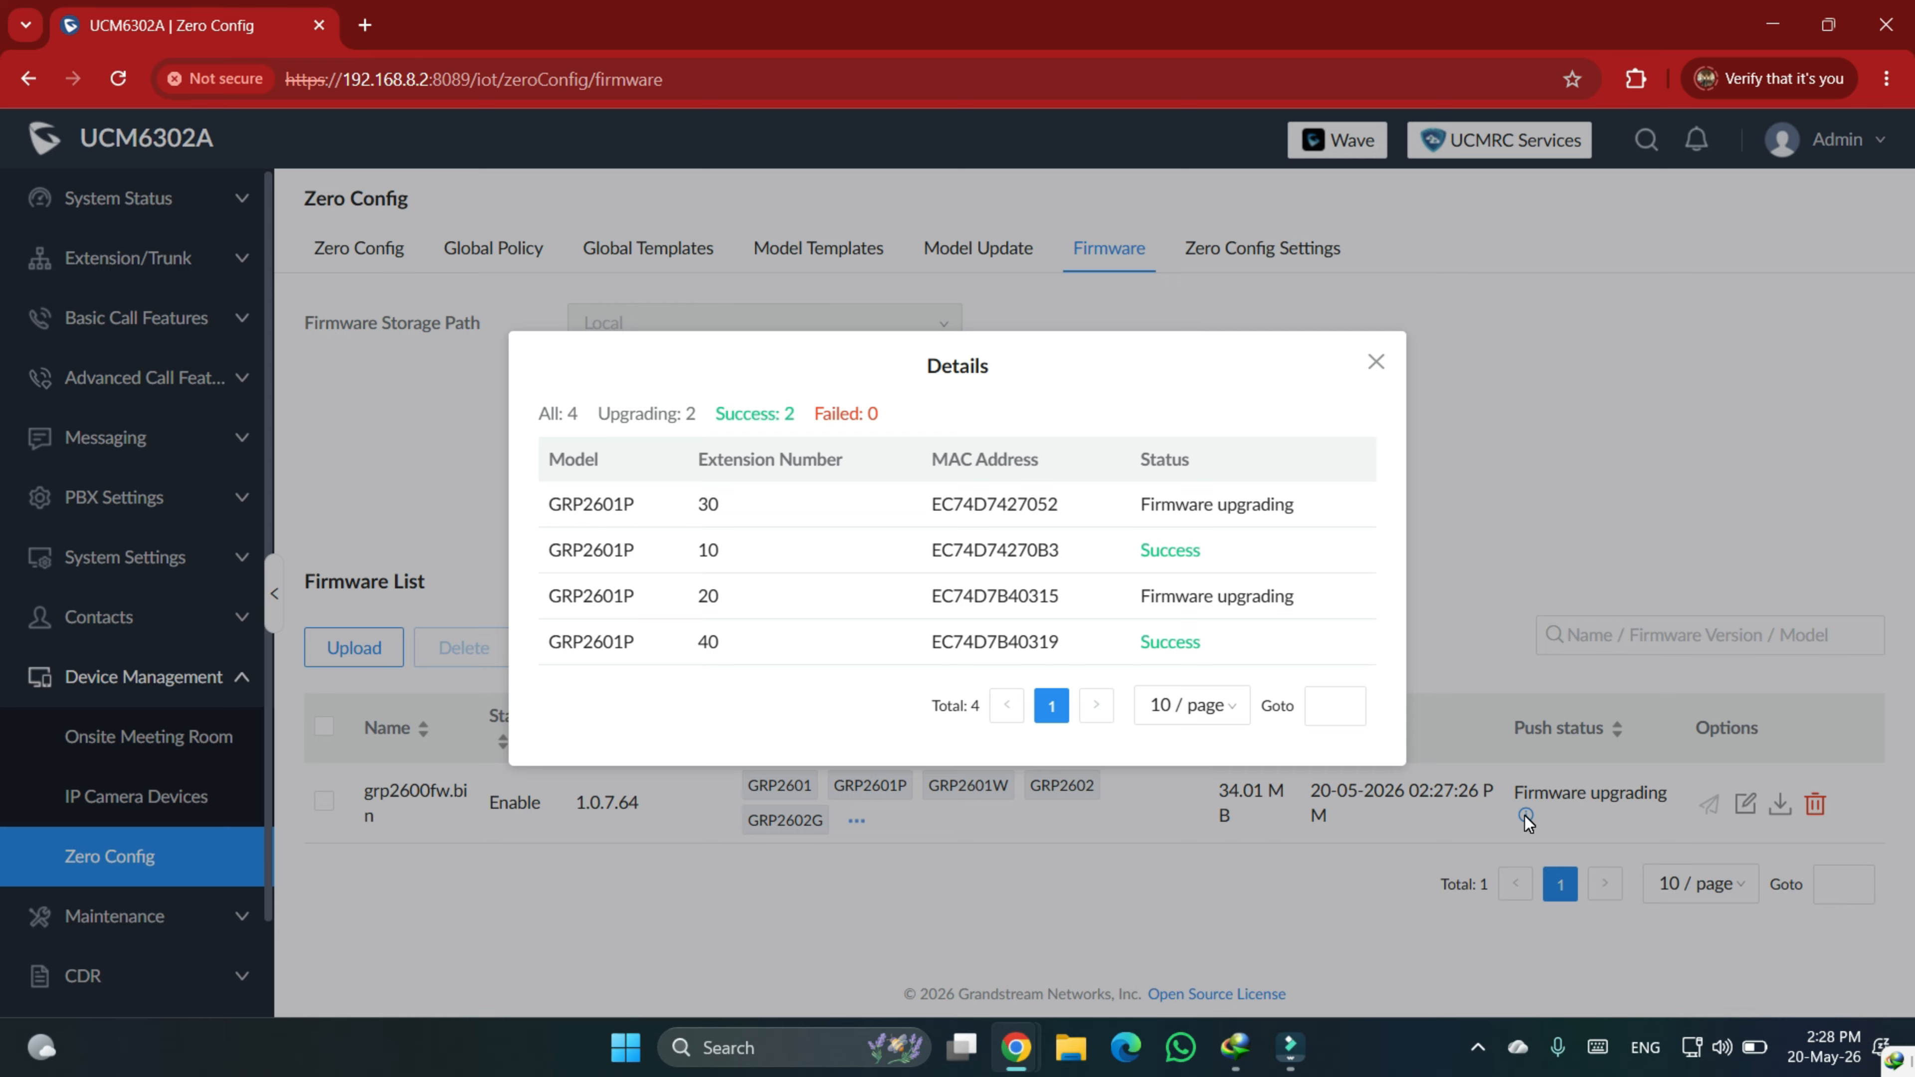
pyautogui.click(1368, 347)
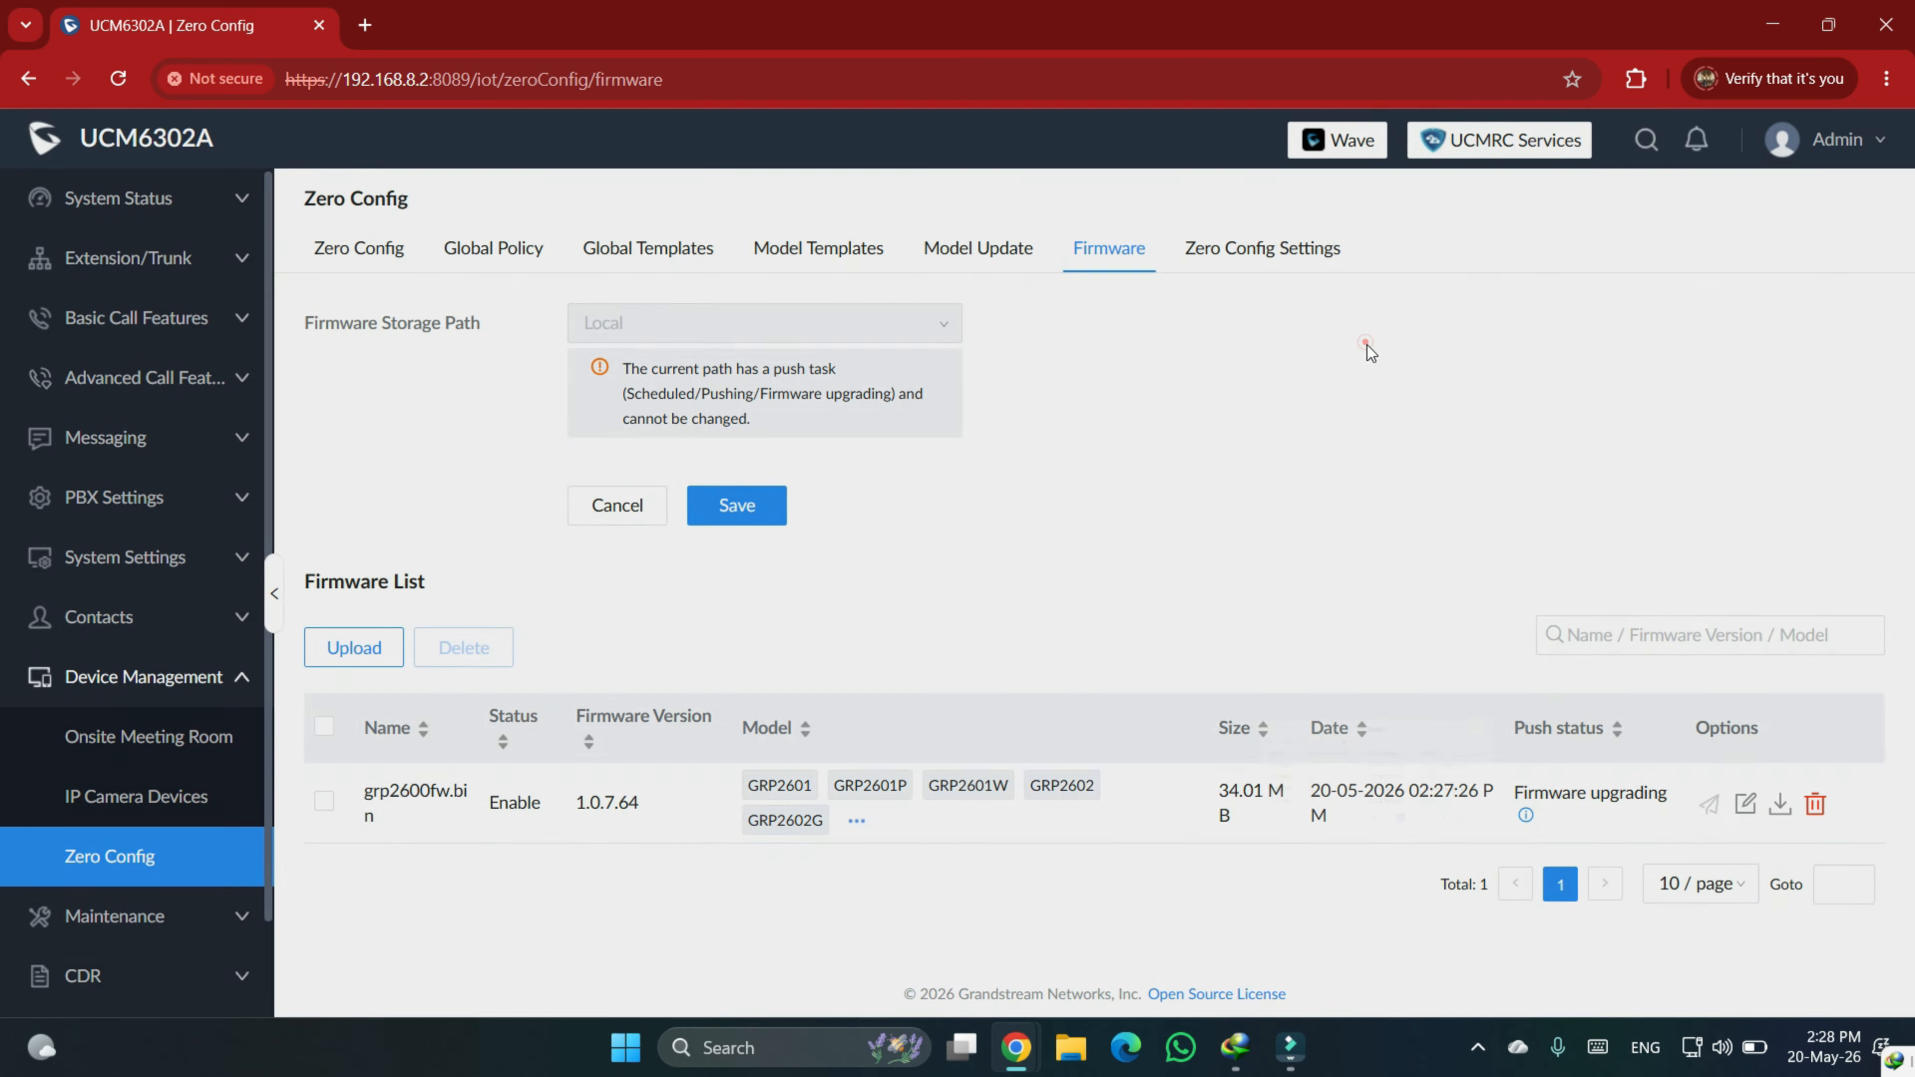
pyautogui.click(360, 245)
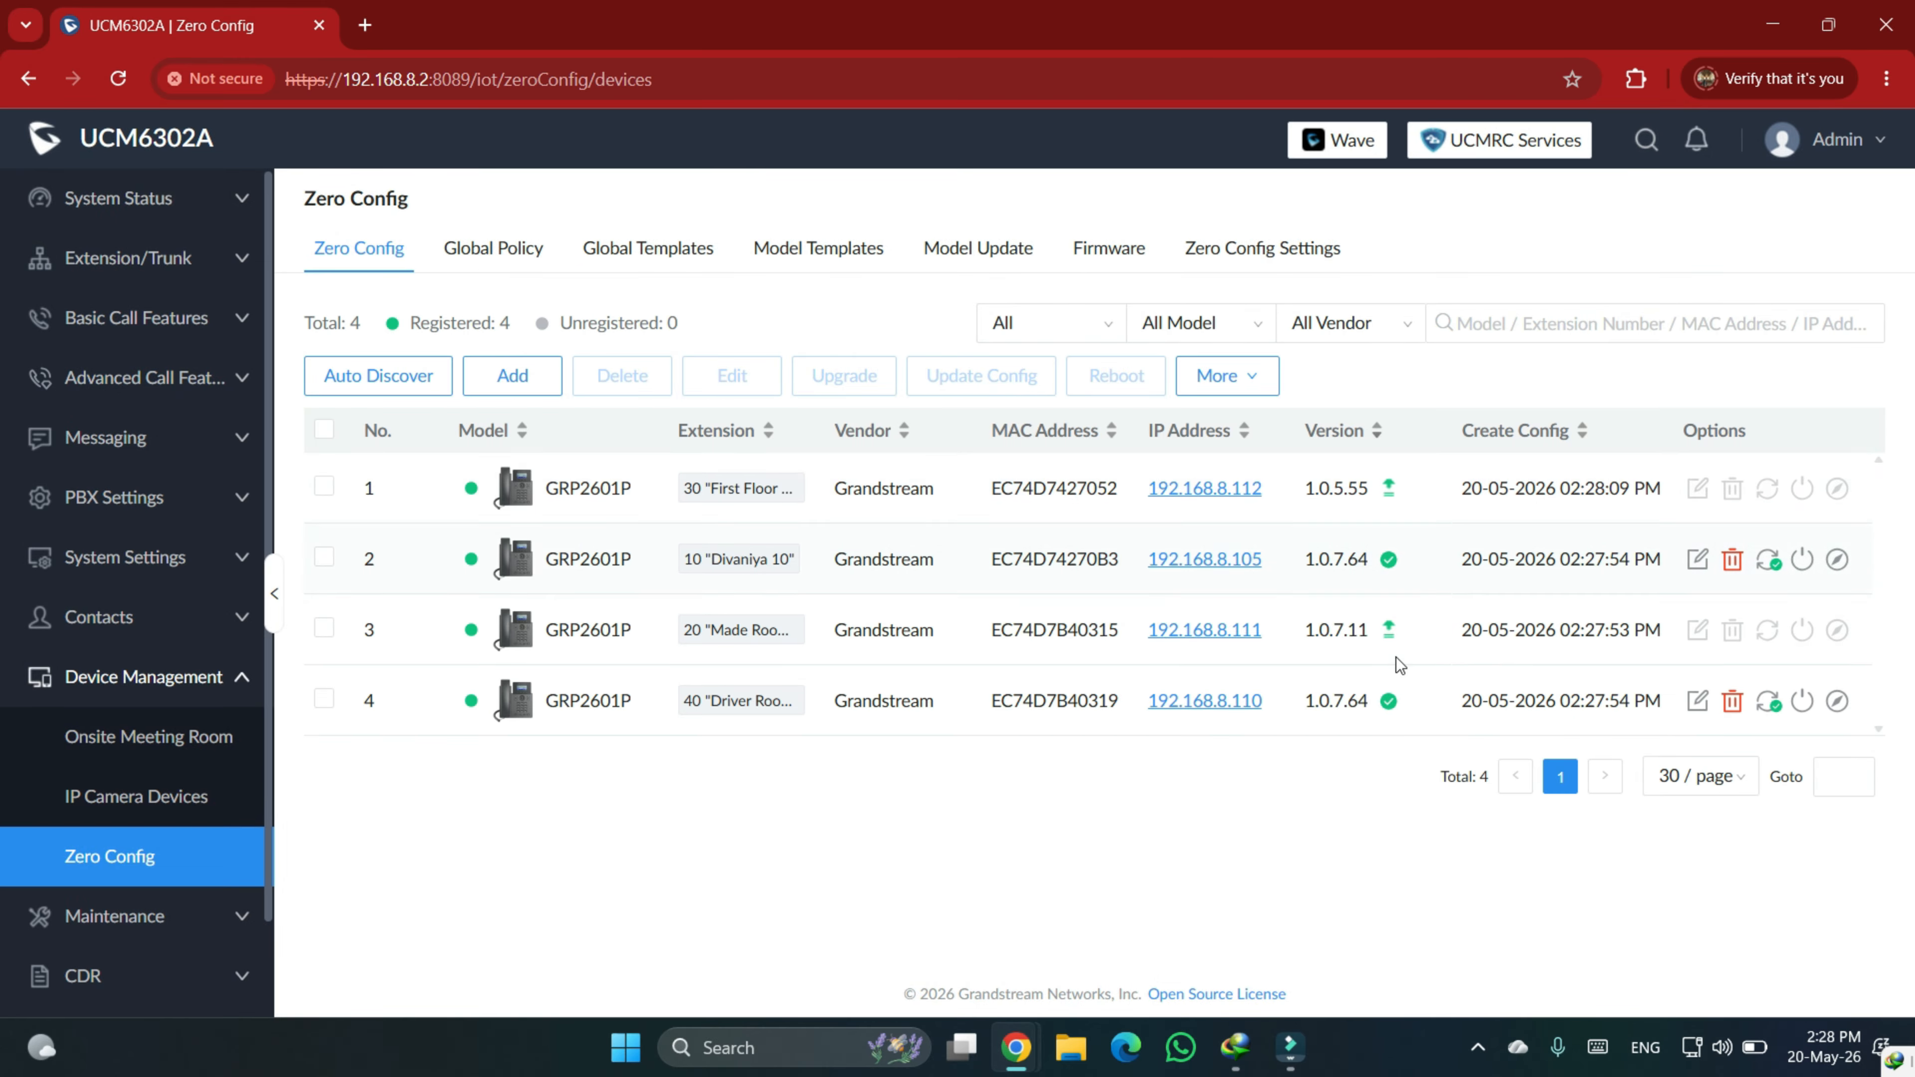
pyautogui.moveTo(1425, 634); pyautogui.dragTo(1309, 635)
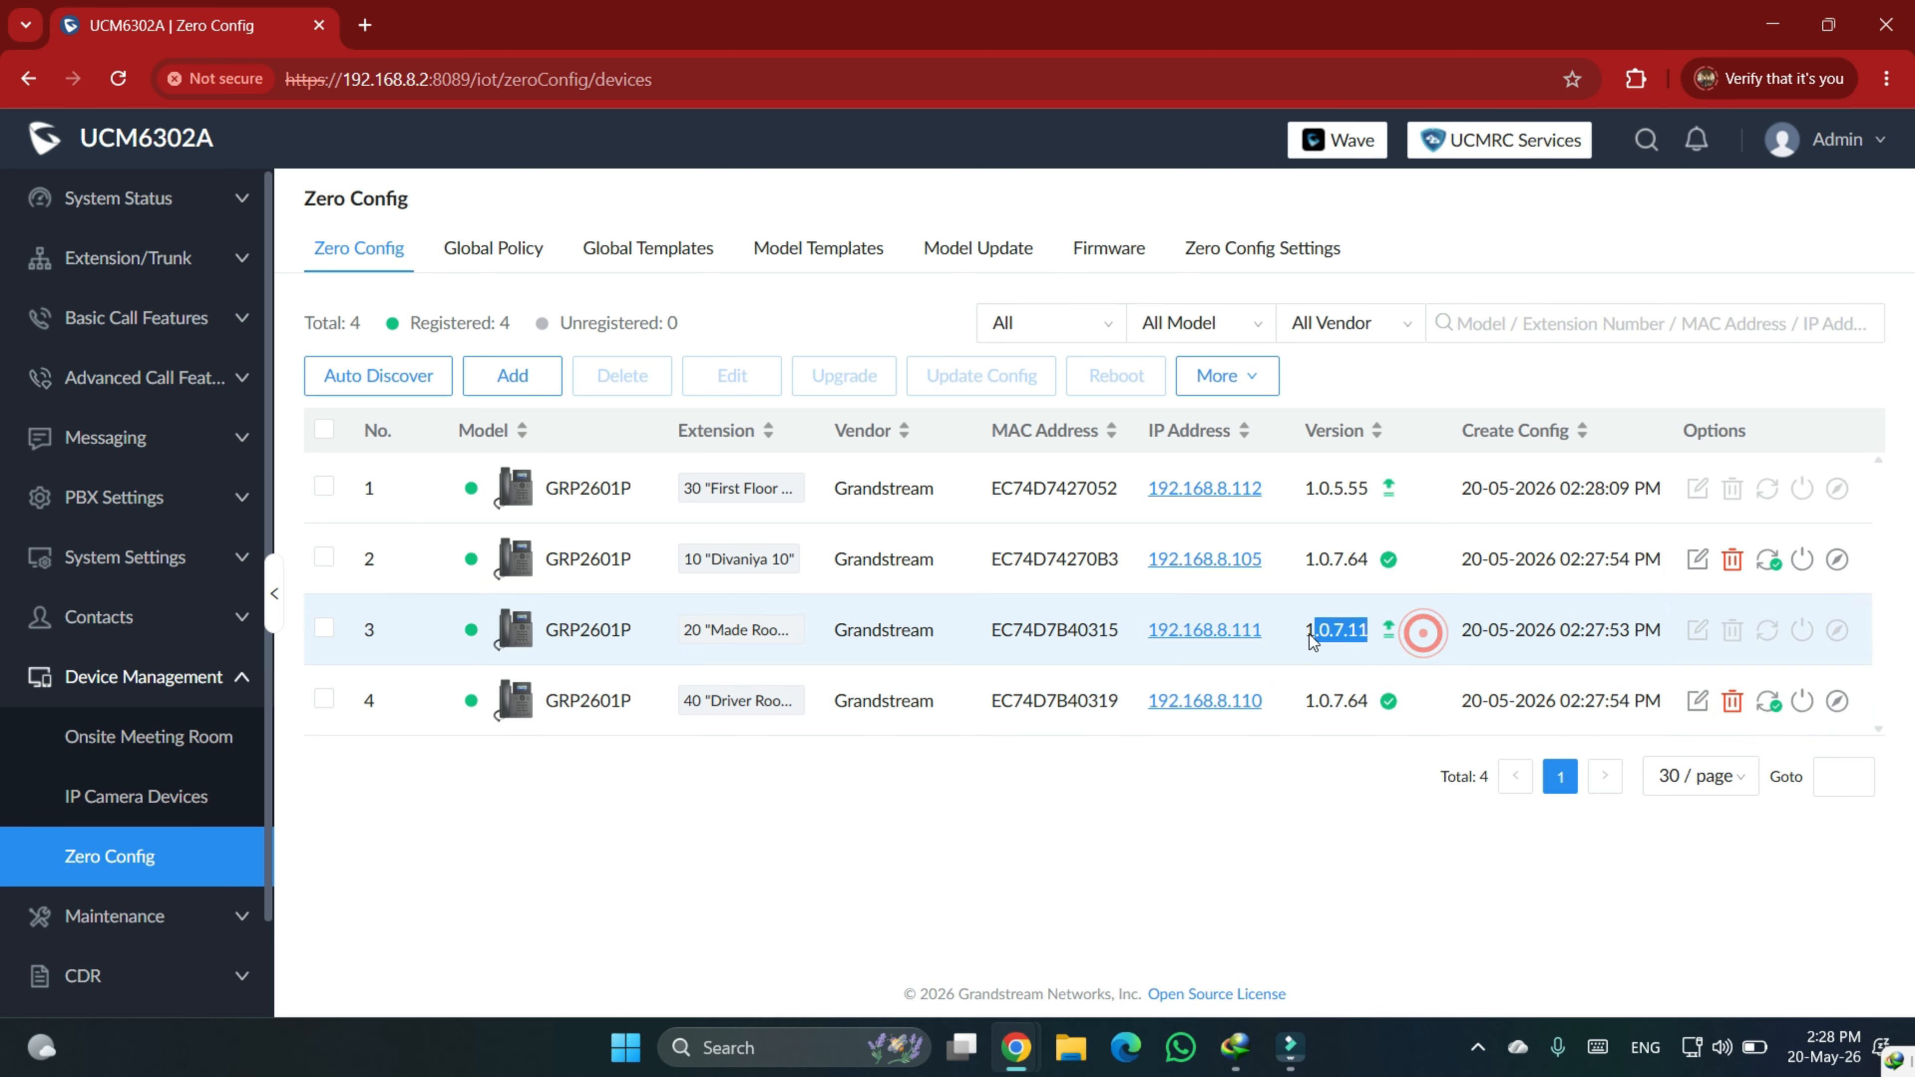
pyautogui.moveTo(1398, 496); pyautogui.dragTo(1304, 494)
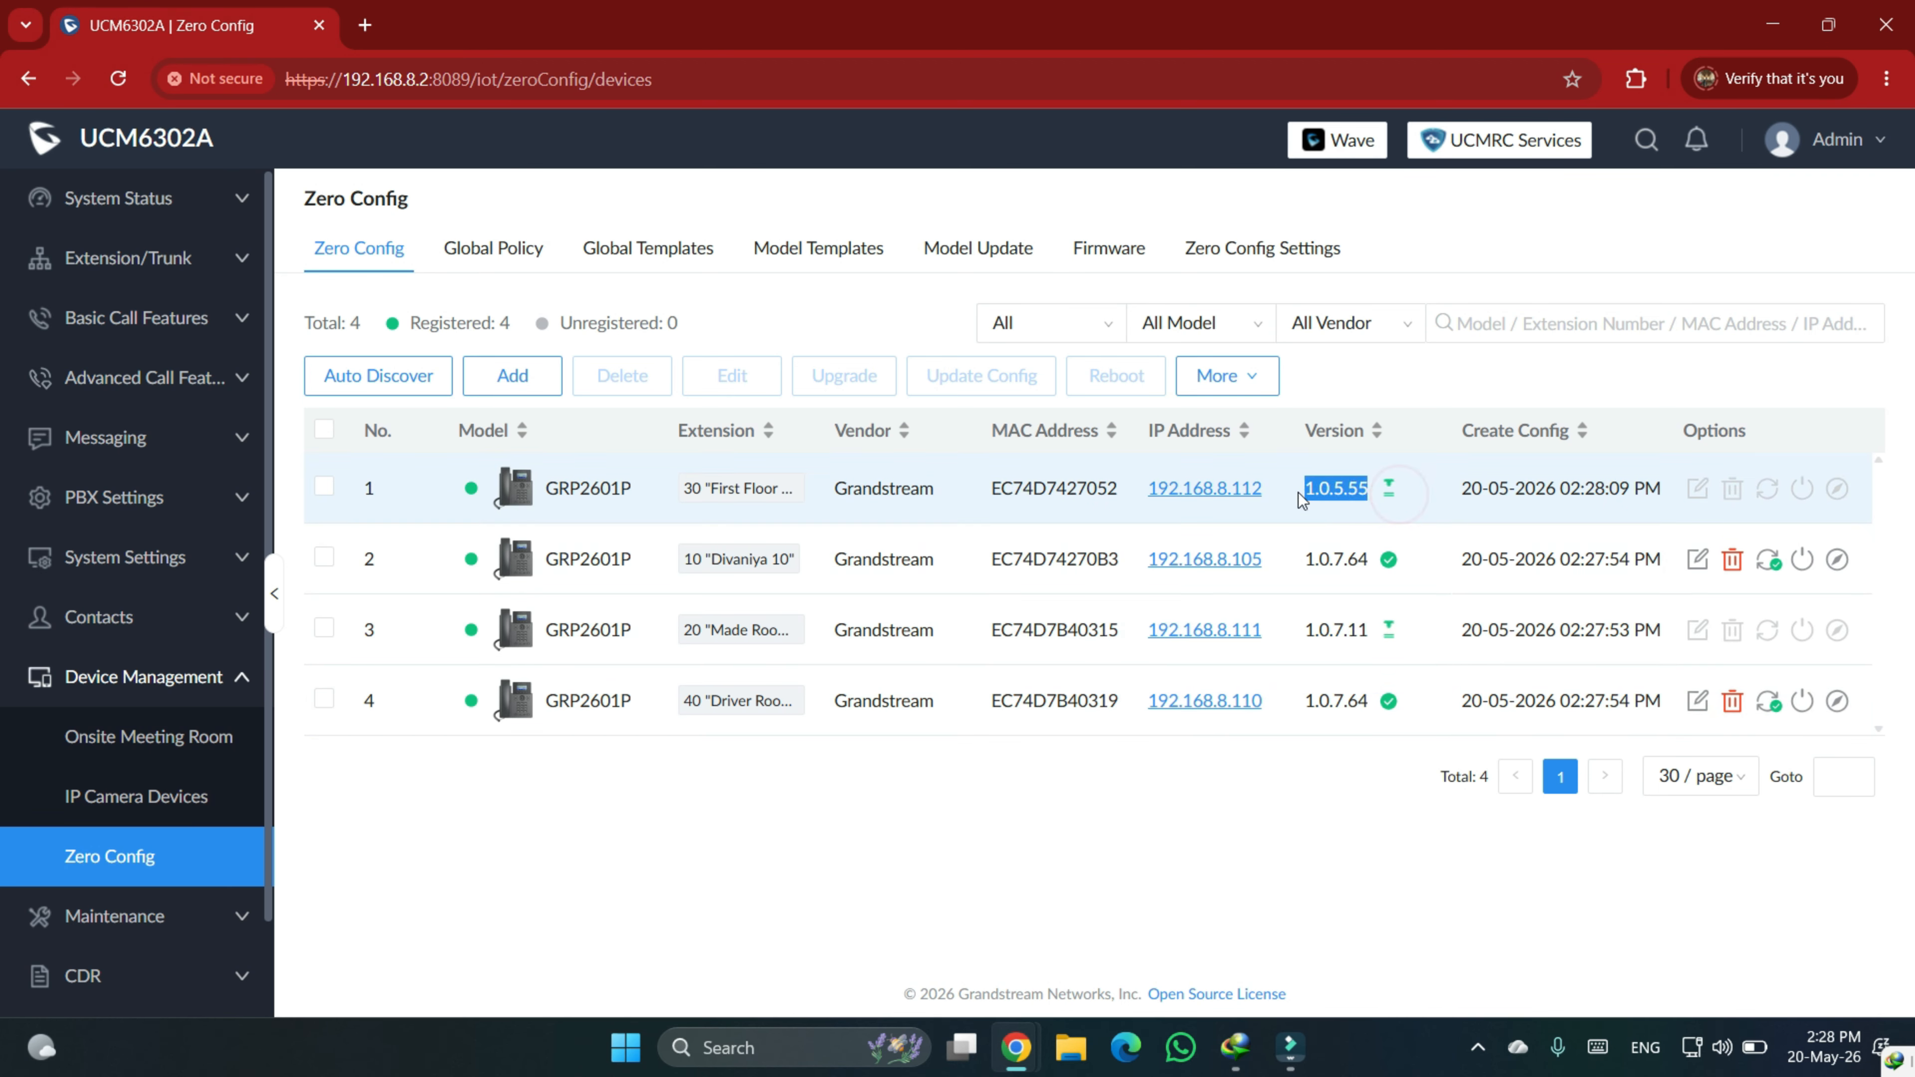
pyautogui.click(1426, 883)
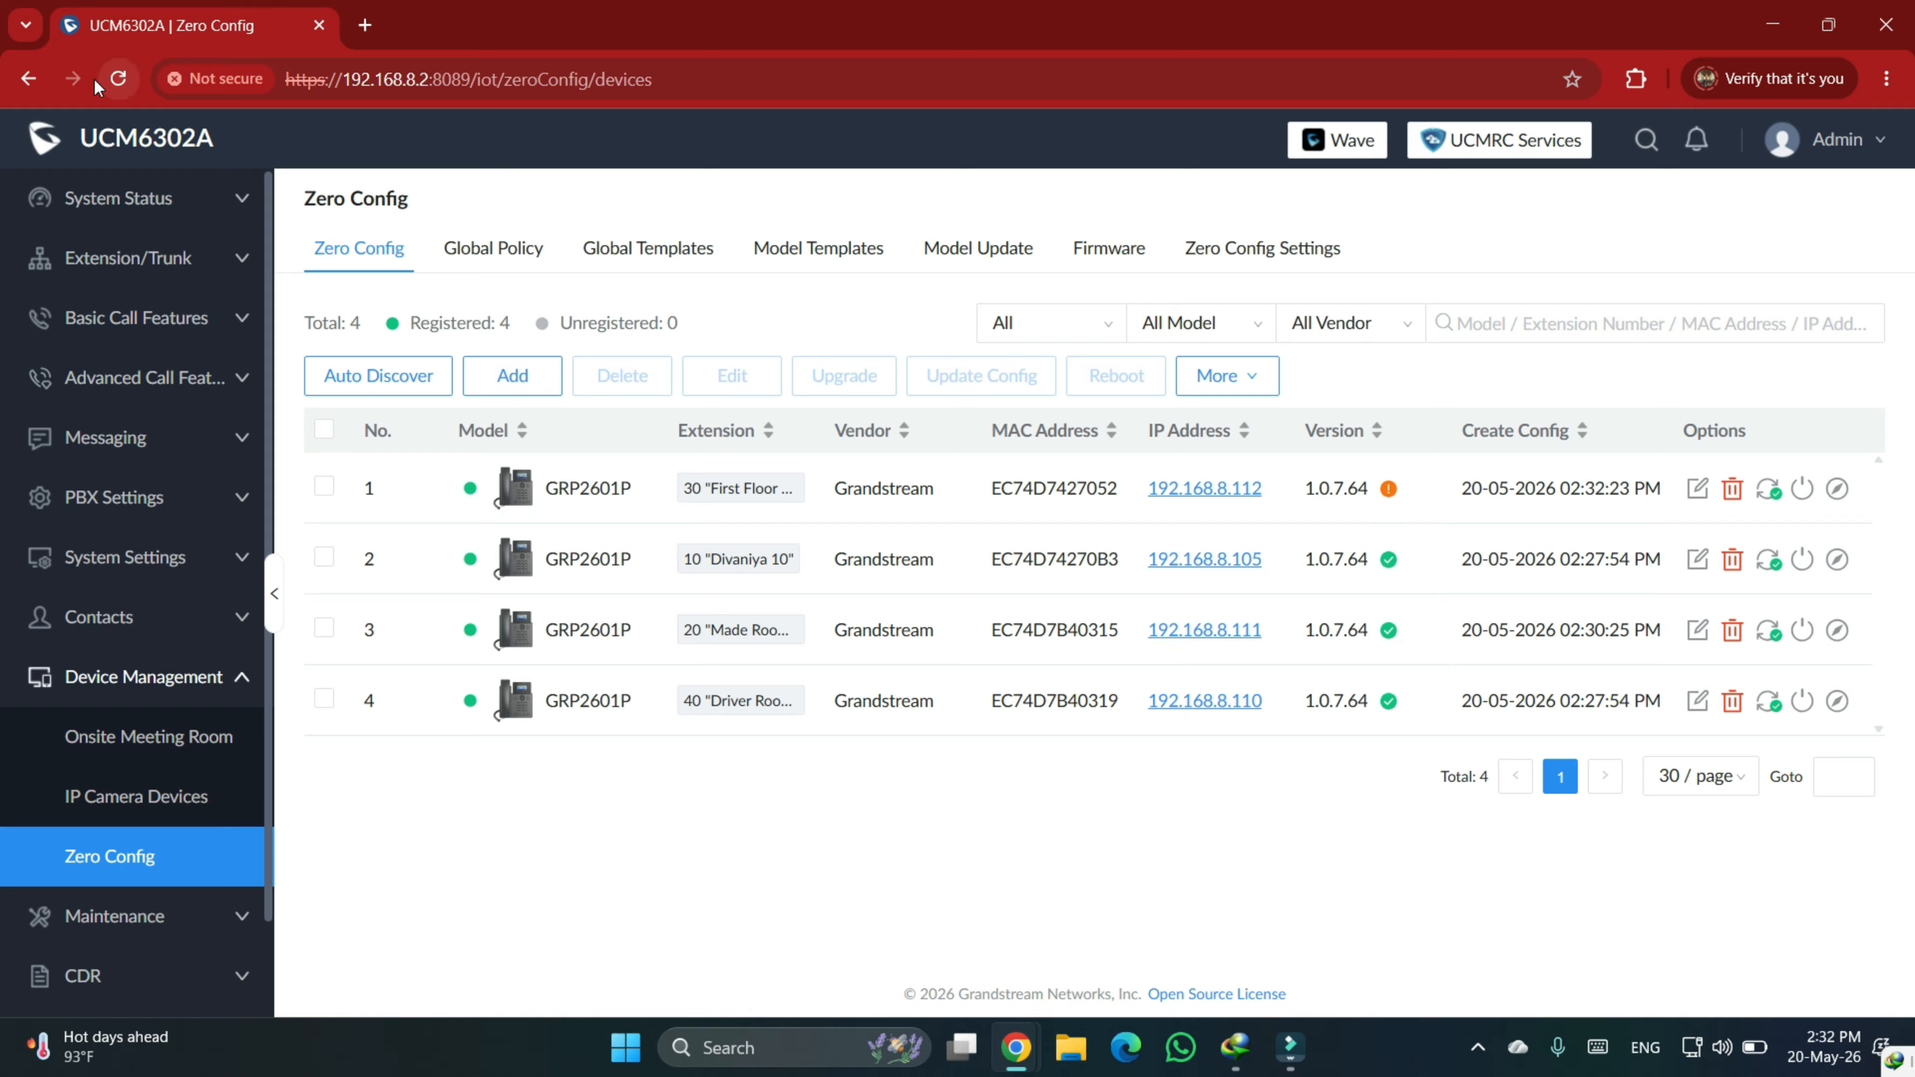
# Step: Reload the Zero Config device list and examine the firmware version of each of the four GRP2601P phones
pyautogui.click(121, 75)
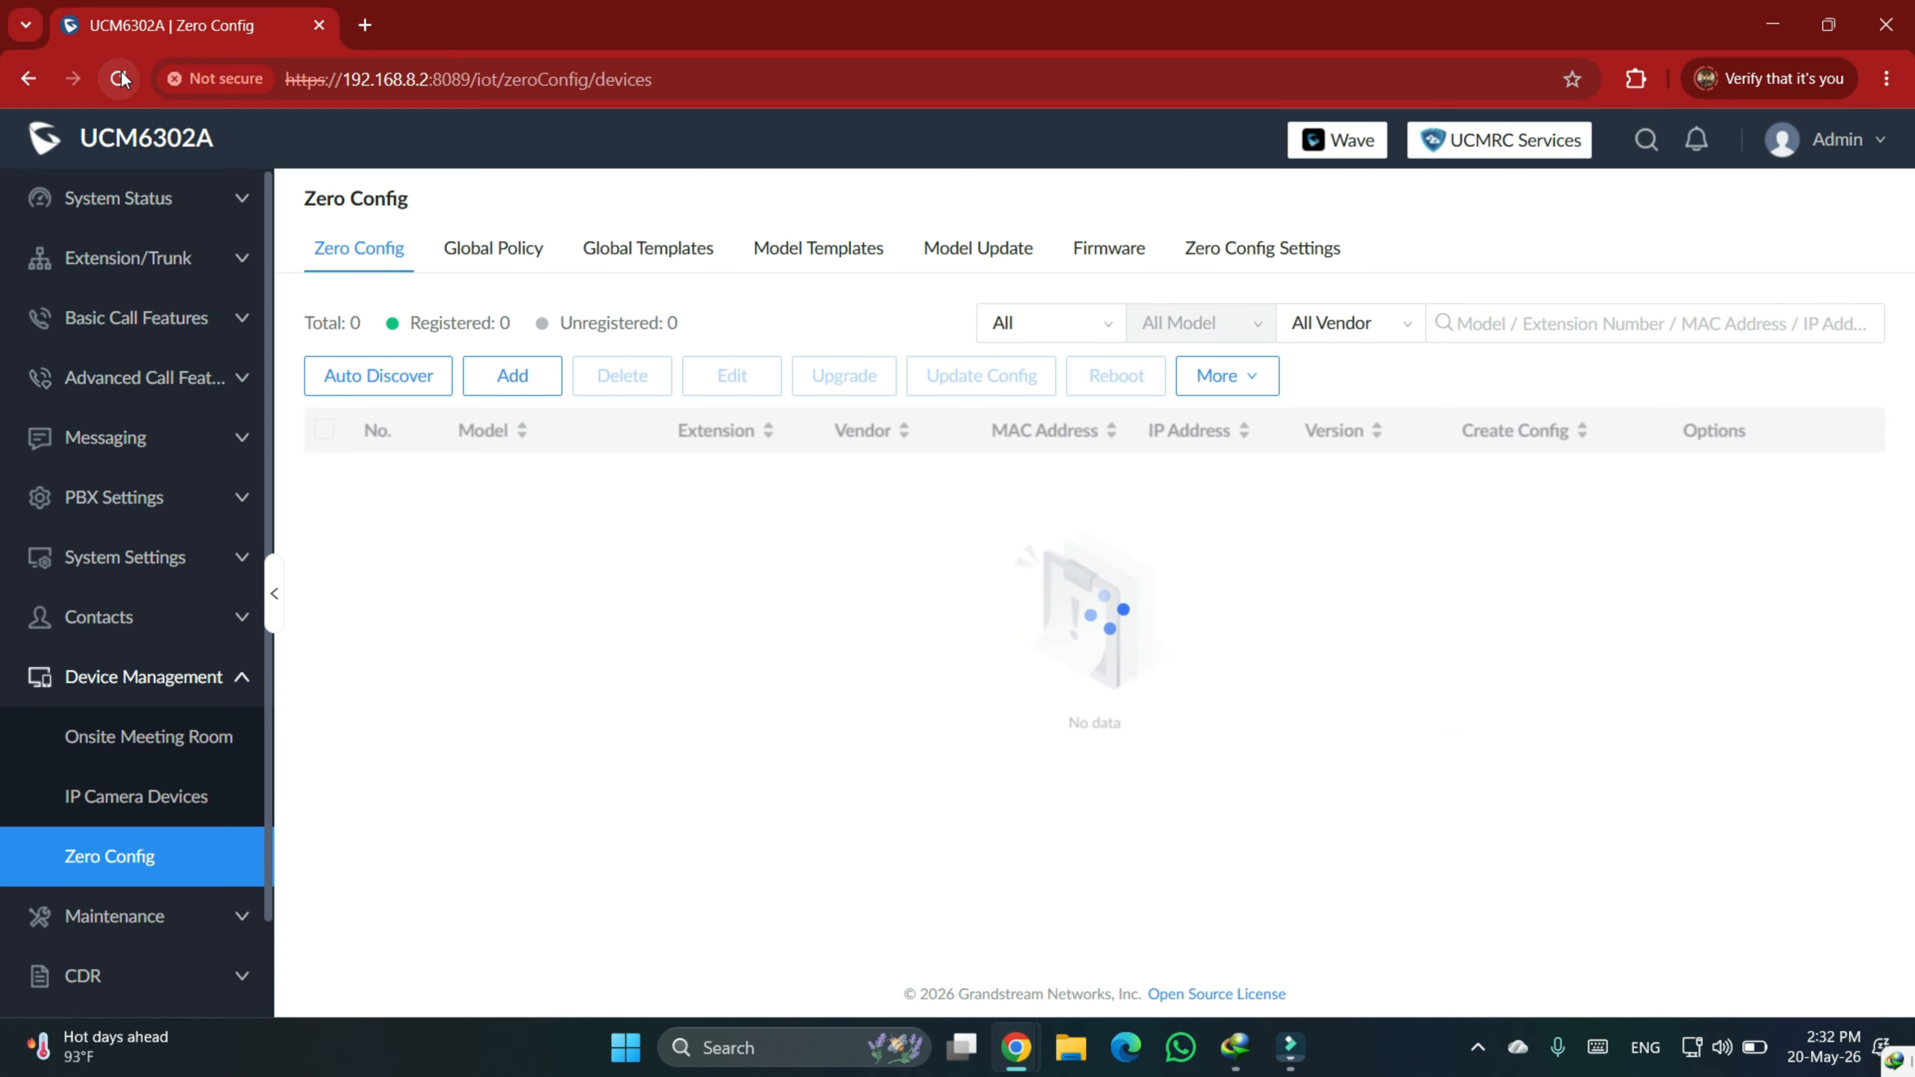
pyautogui.moveTo(1292, 491); pyautogui.dragTo(1372, 495)
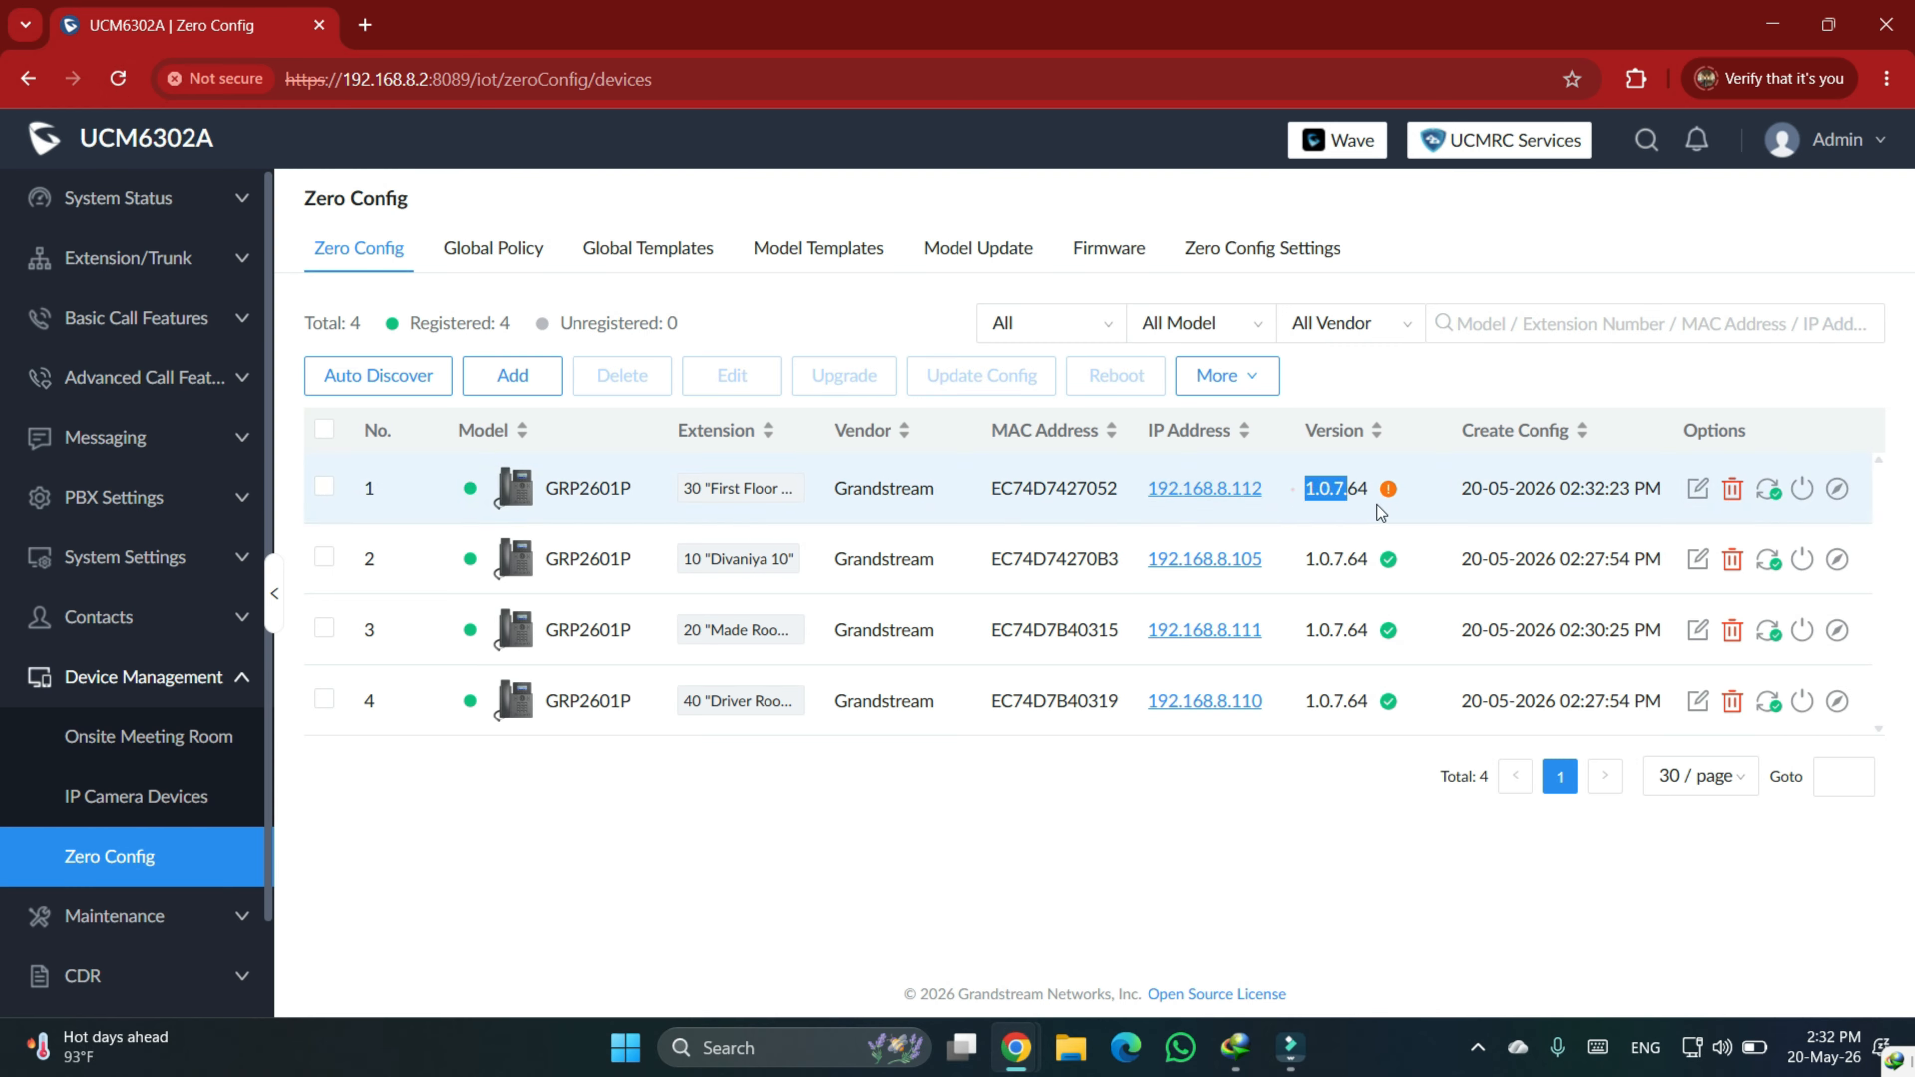
pyautogui.moveTo(1293, 560); pyautogui.dragTo(1380, 569)
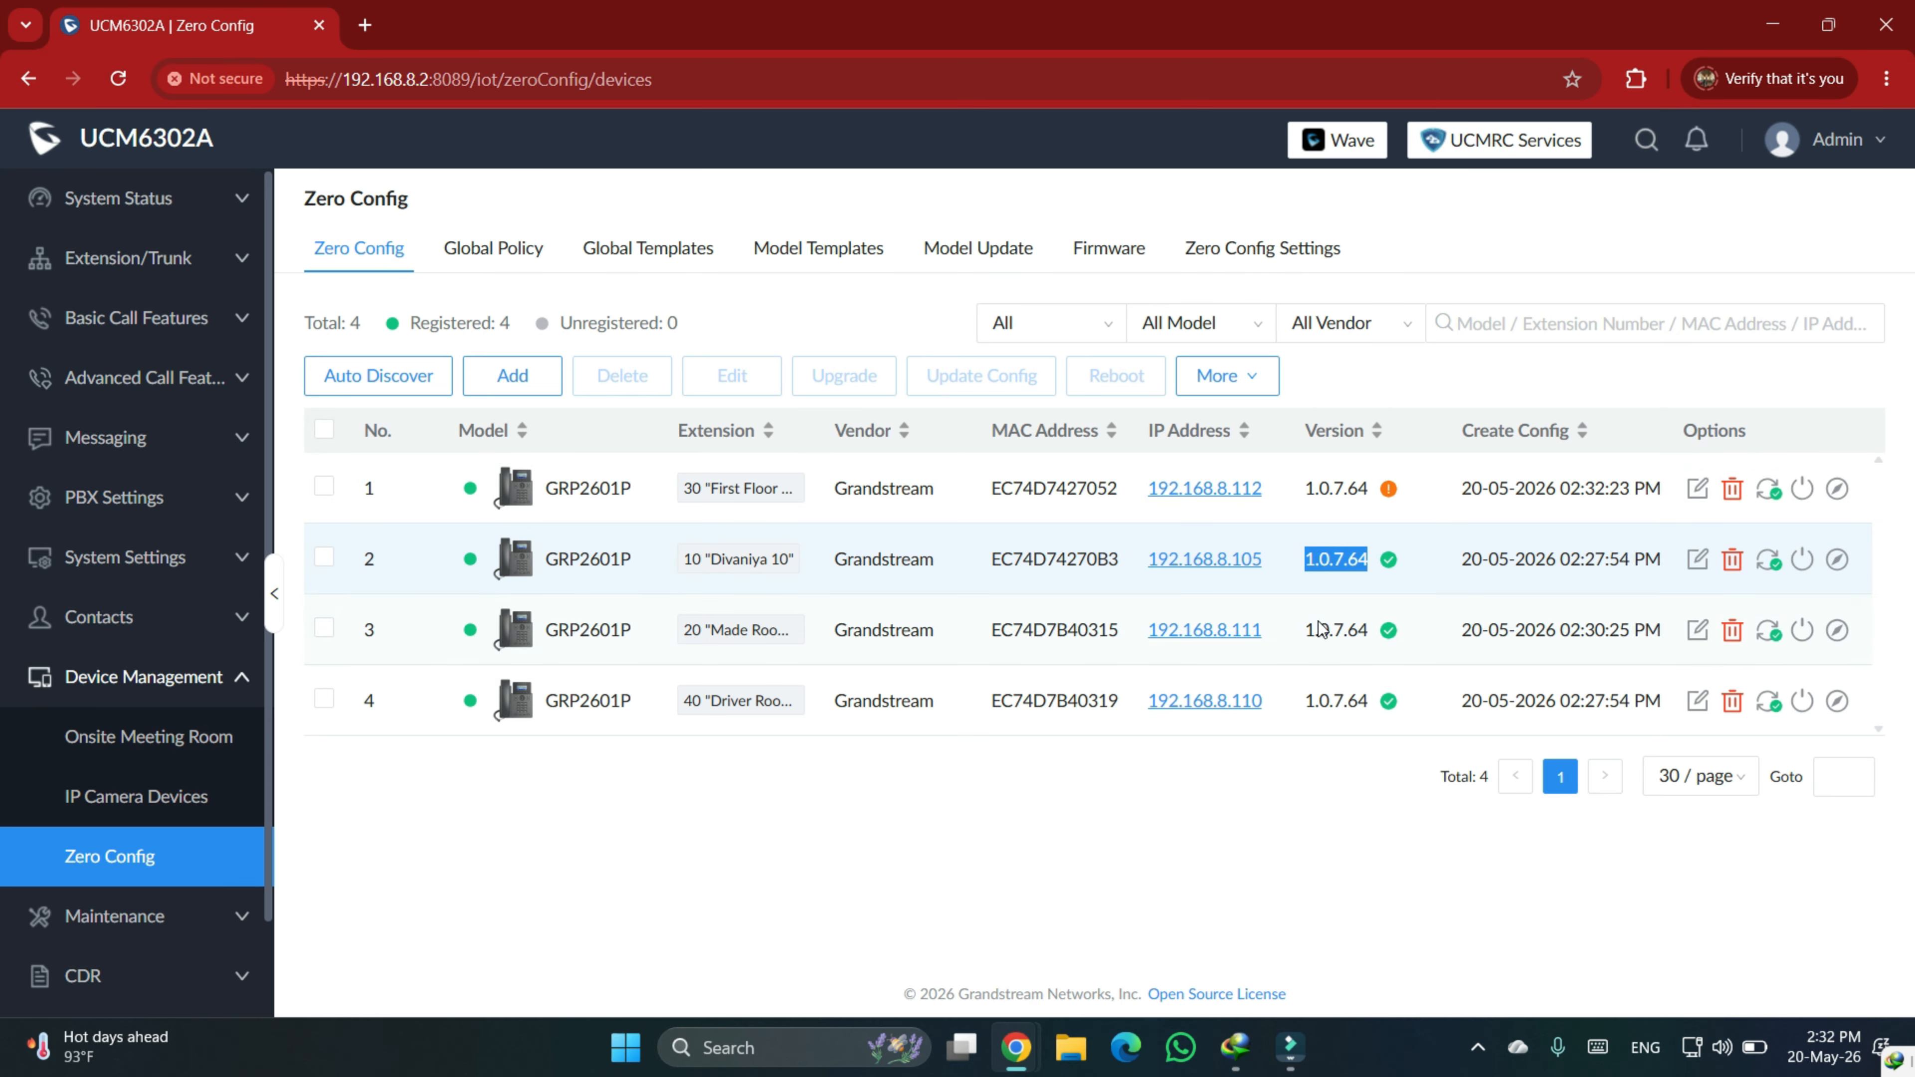
pyautogui.moveTo(1306, 630); pyautogui.dragTo(1387, 643)
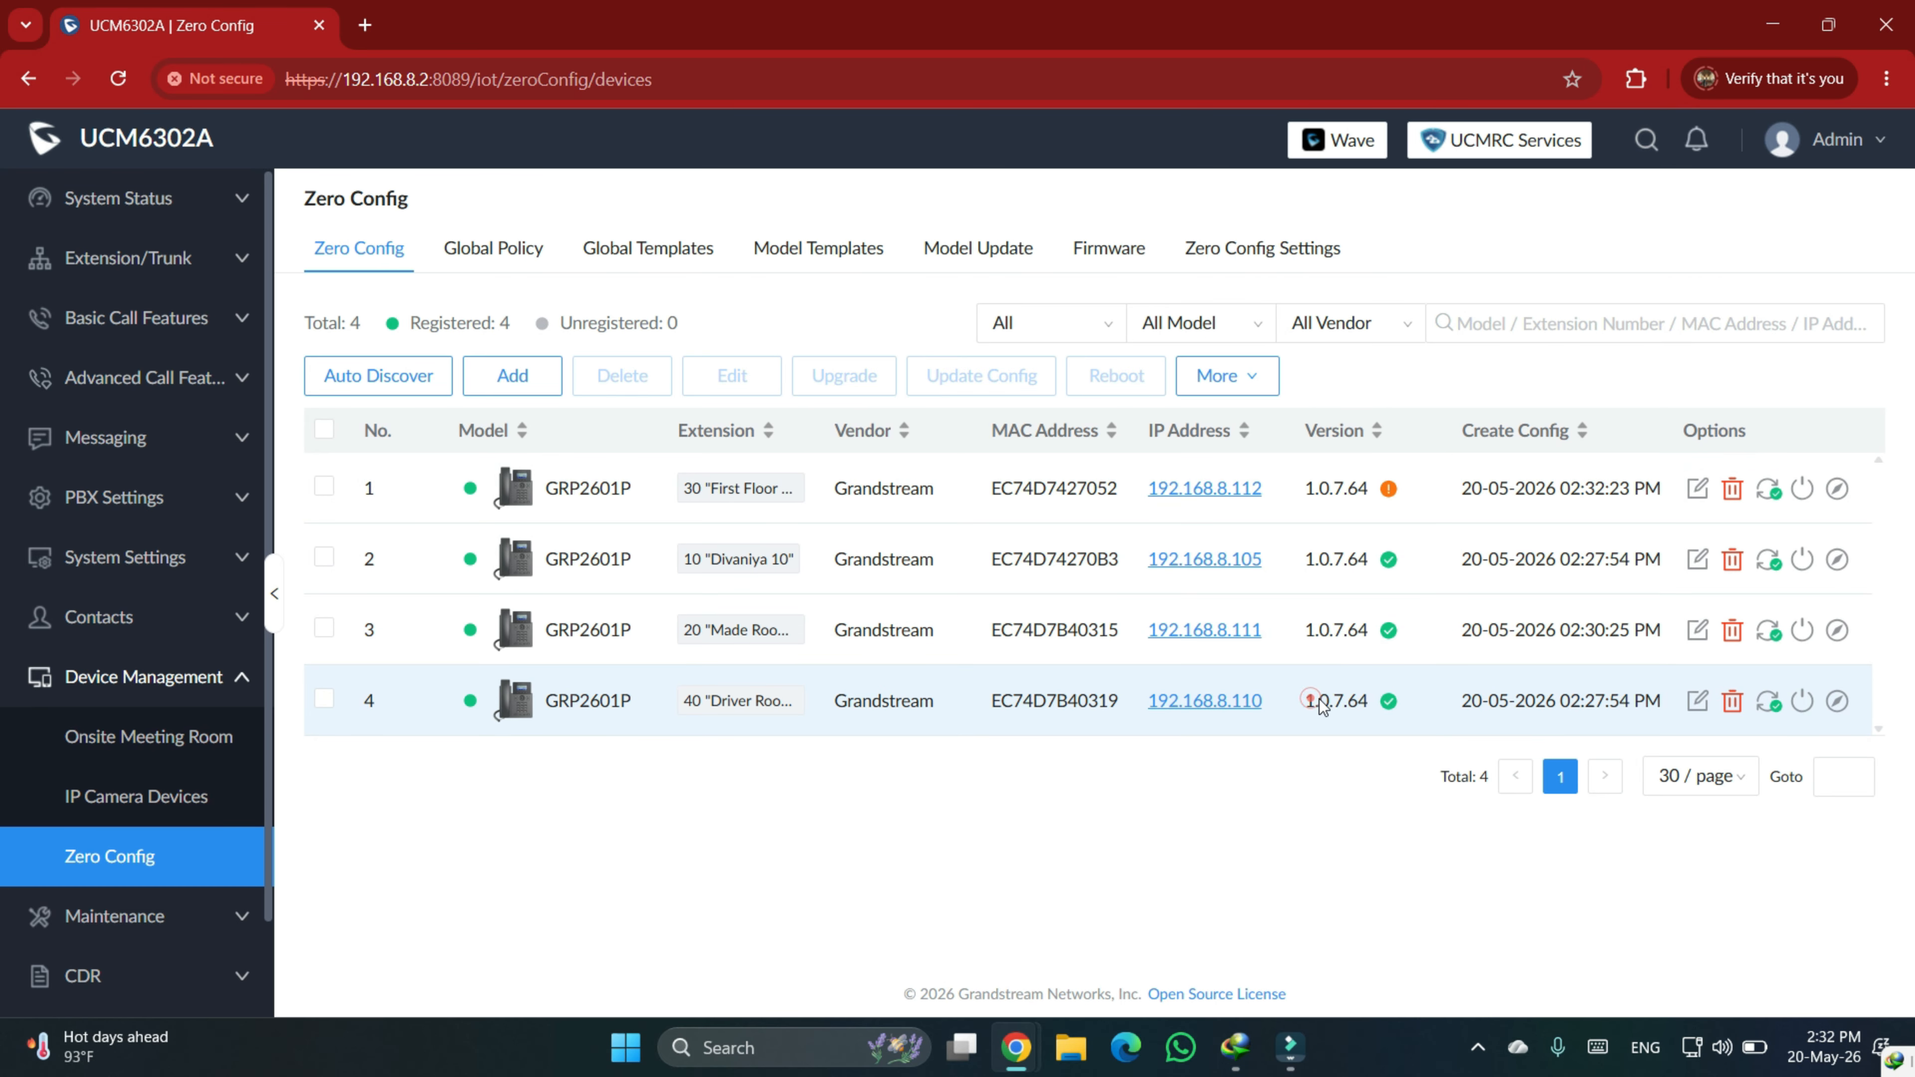
pyautogui.moveTo(1371, 702); pyautogui.dragTo(1313, 702)
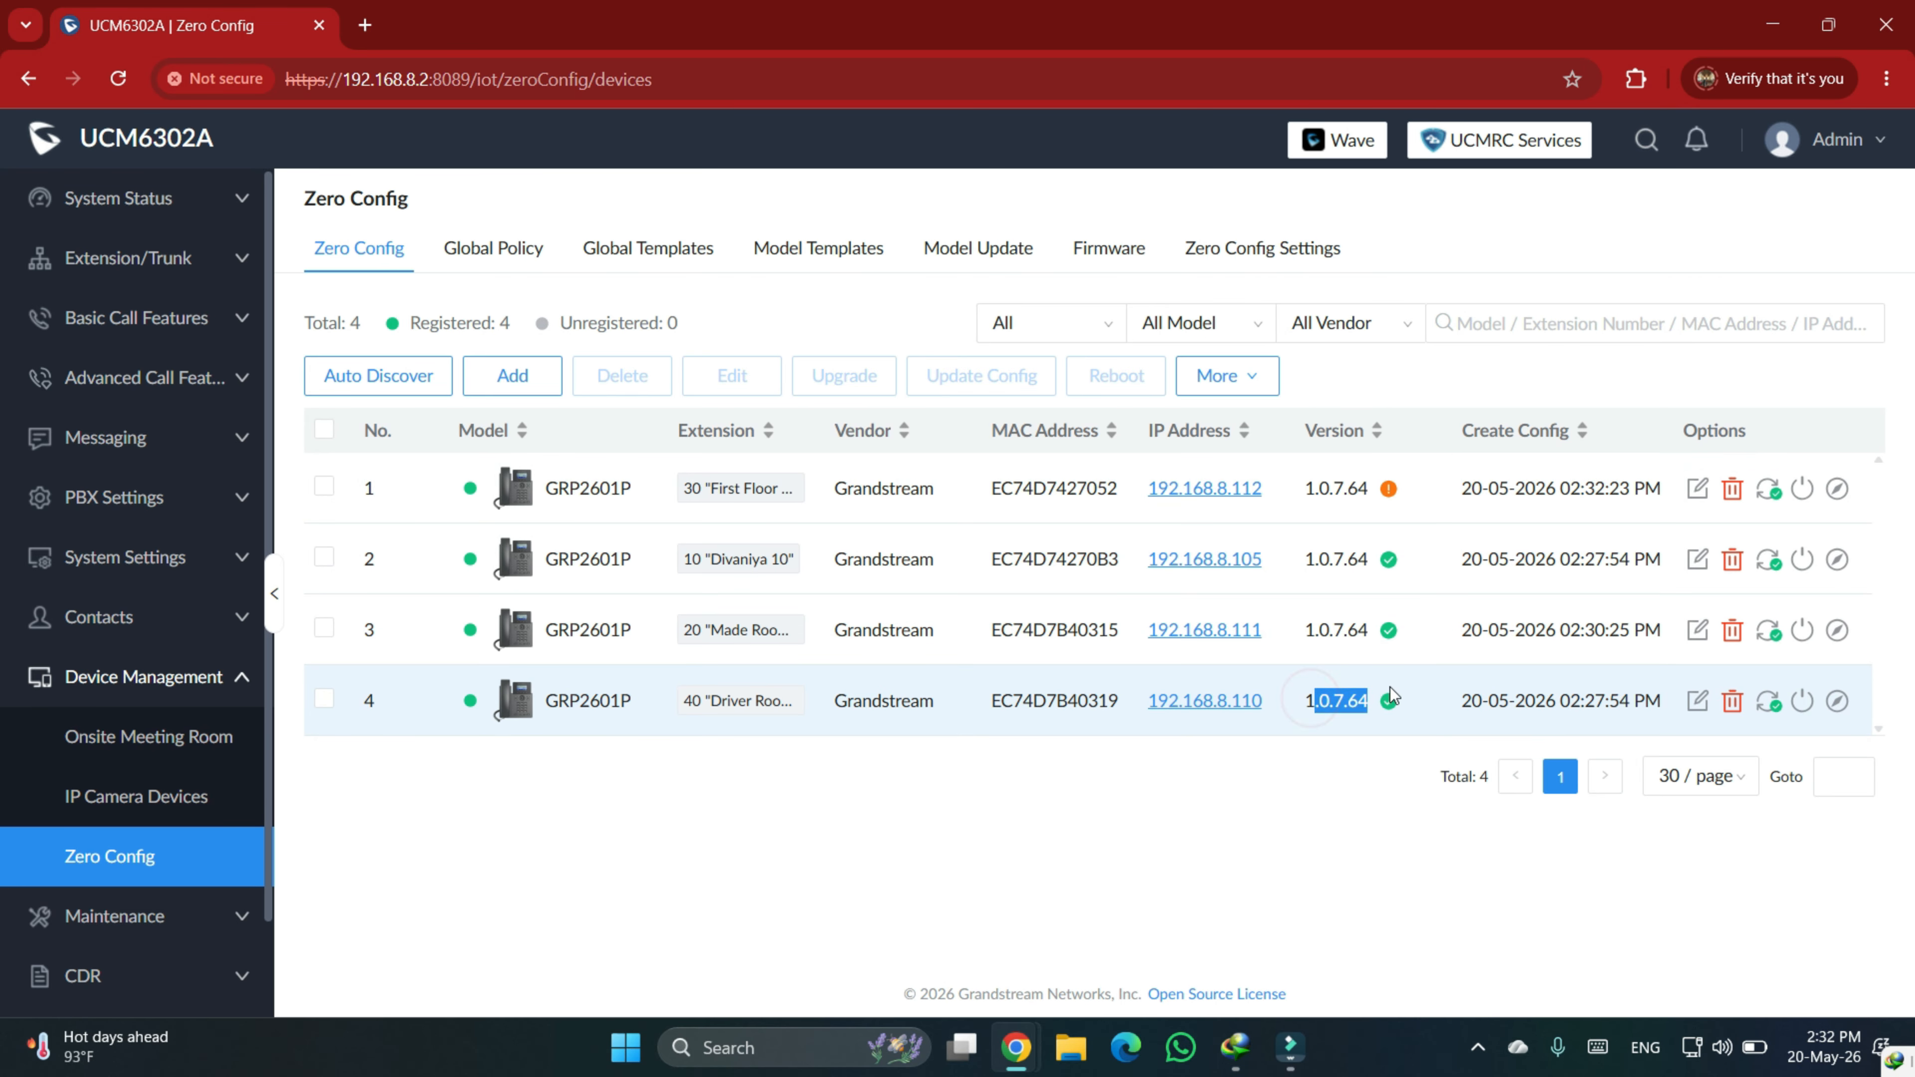
# Step: Return to the Zero Config firmware list and check the per-phone push status details for grp2600fw.bin
pyautogui.click(1094, 249)
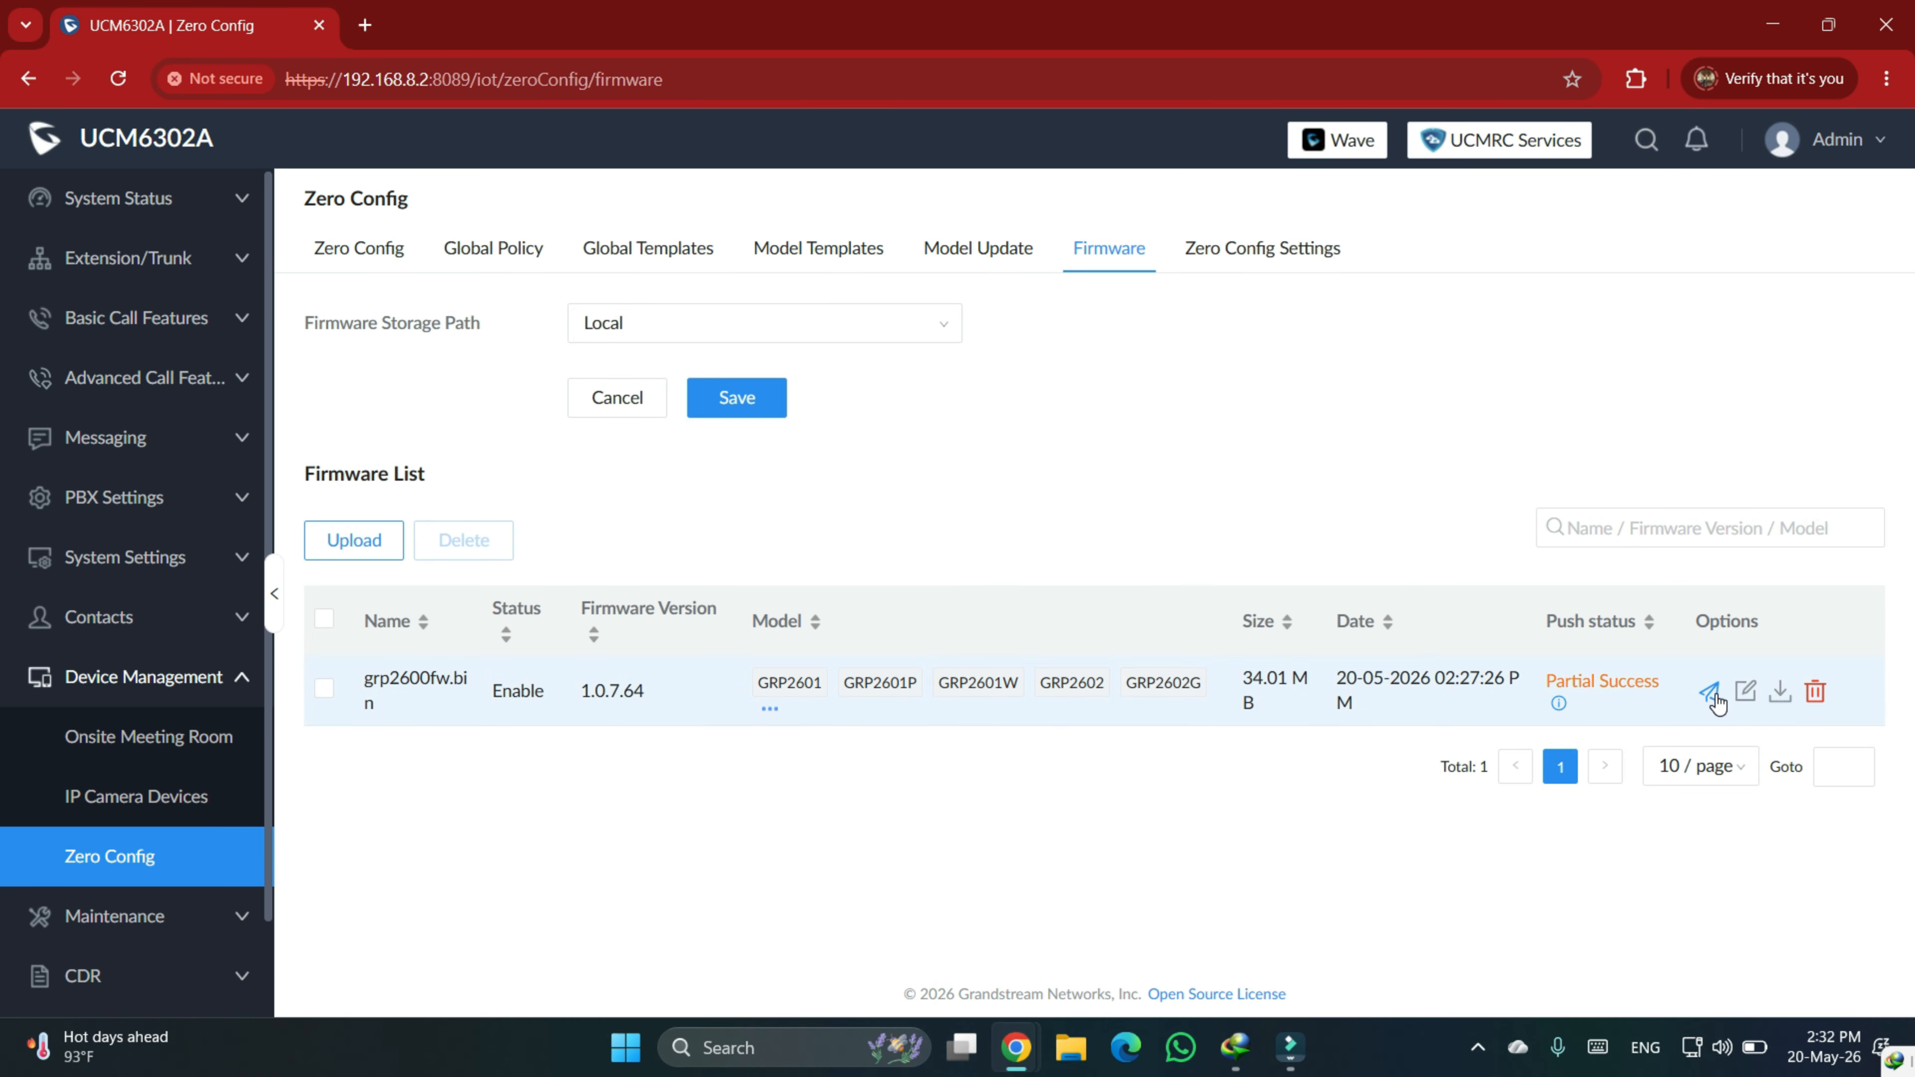
pyautogui.click(1712, 695)
pyautogui.click(907, 879)
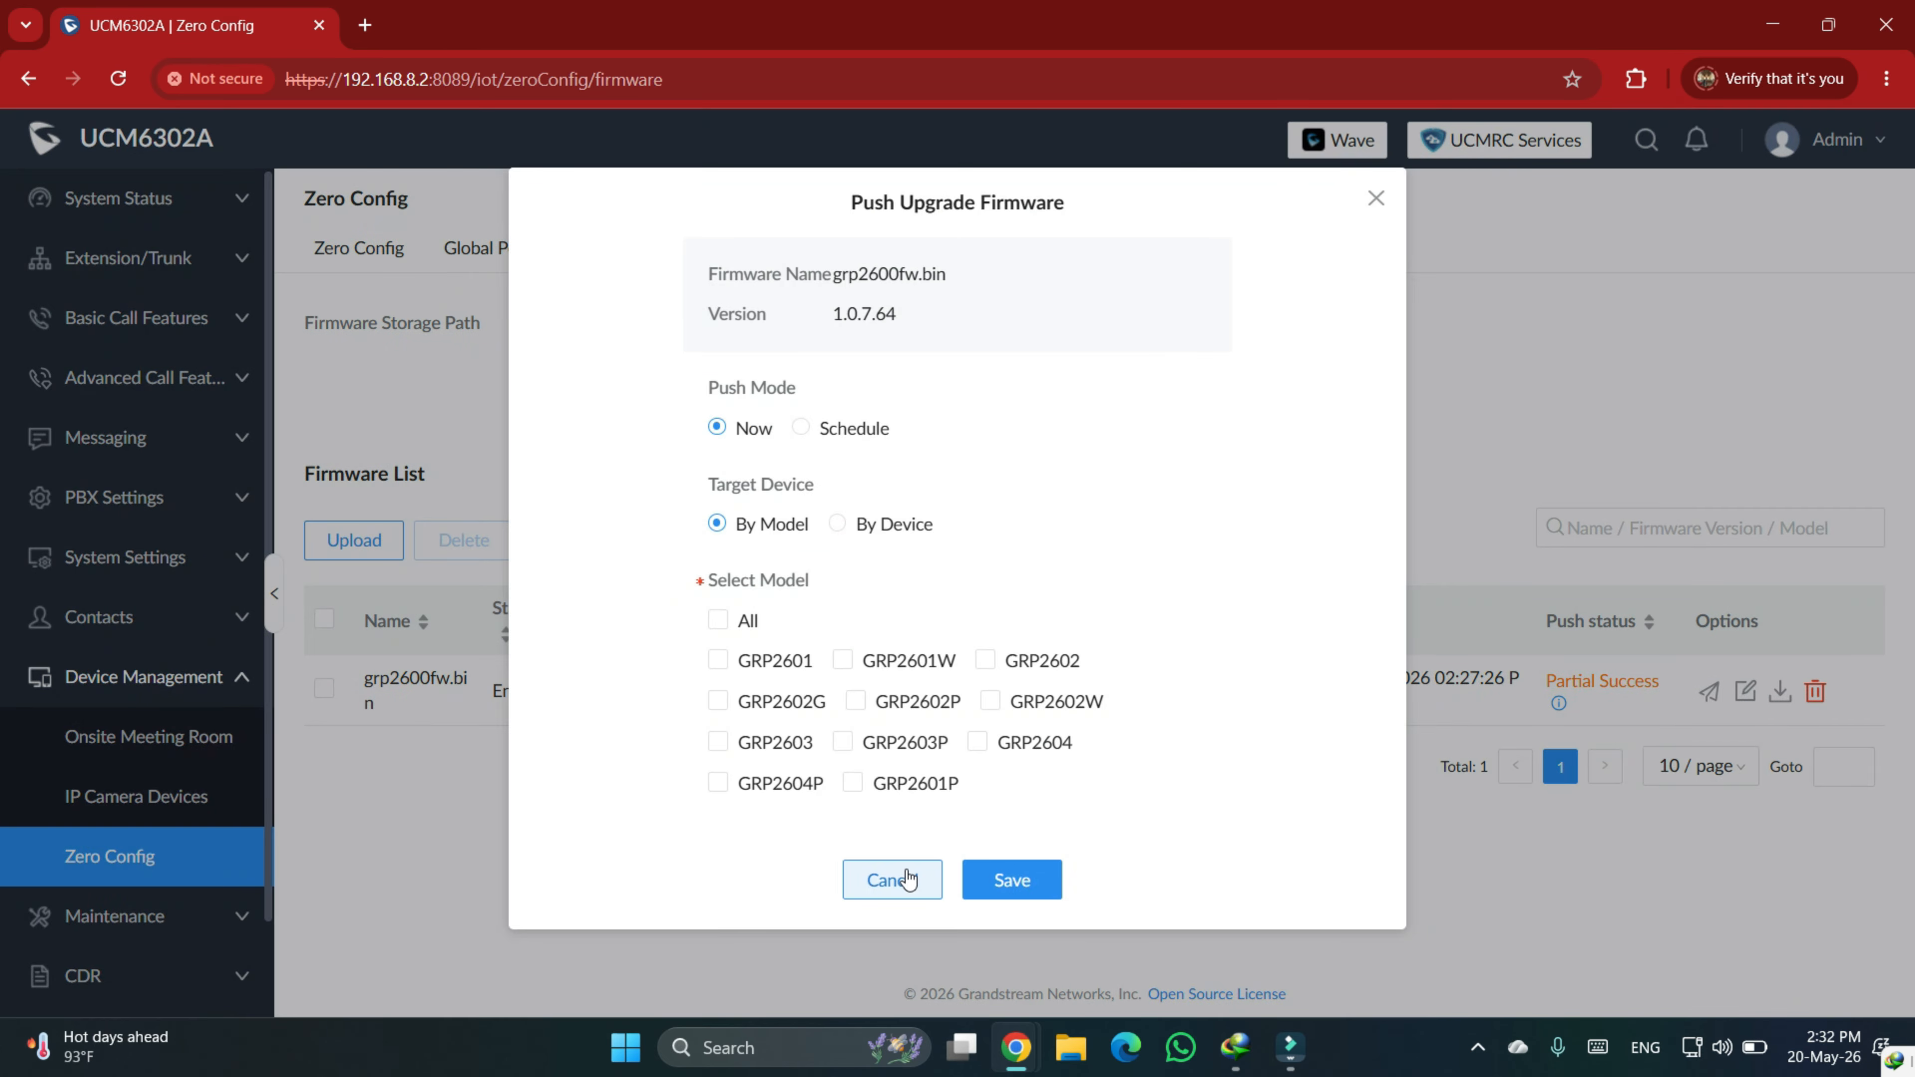
pyautogui.click(1559, 705)
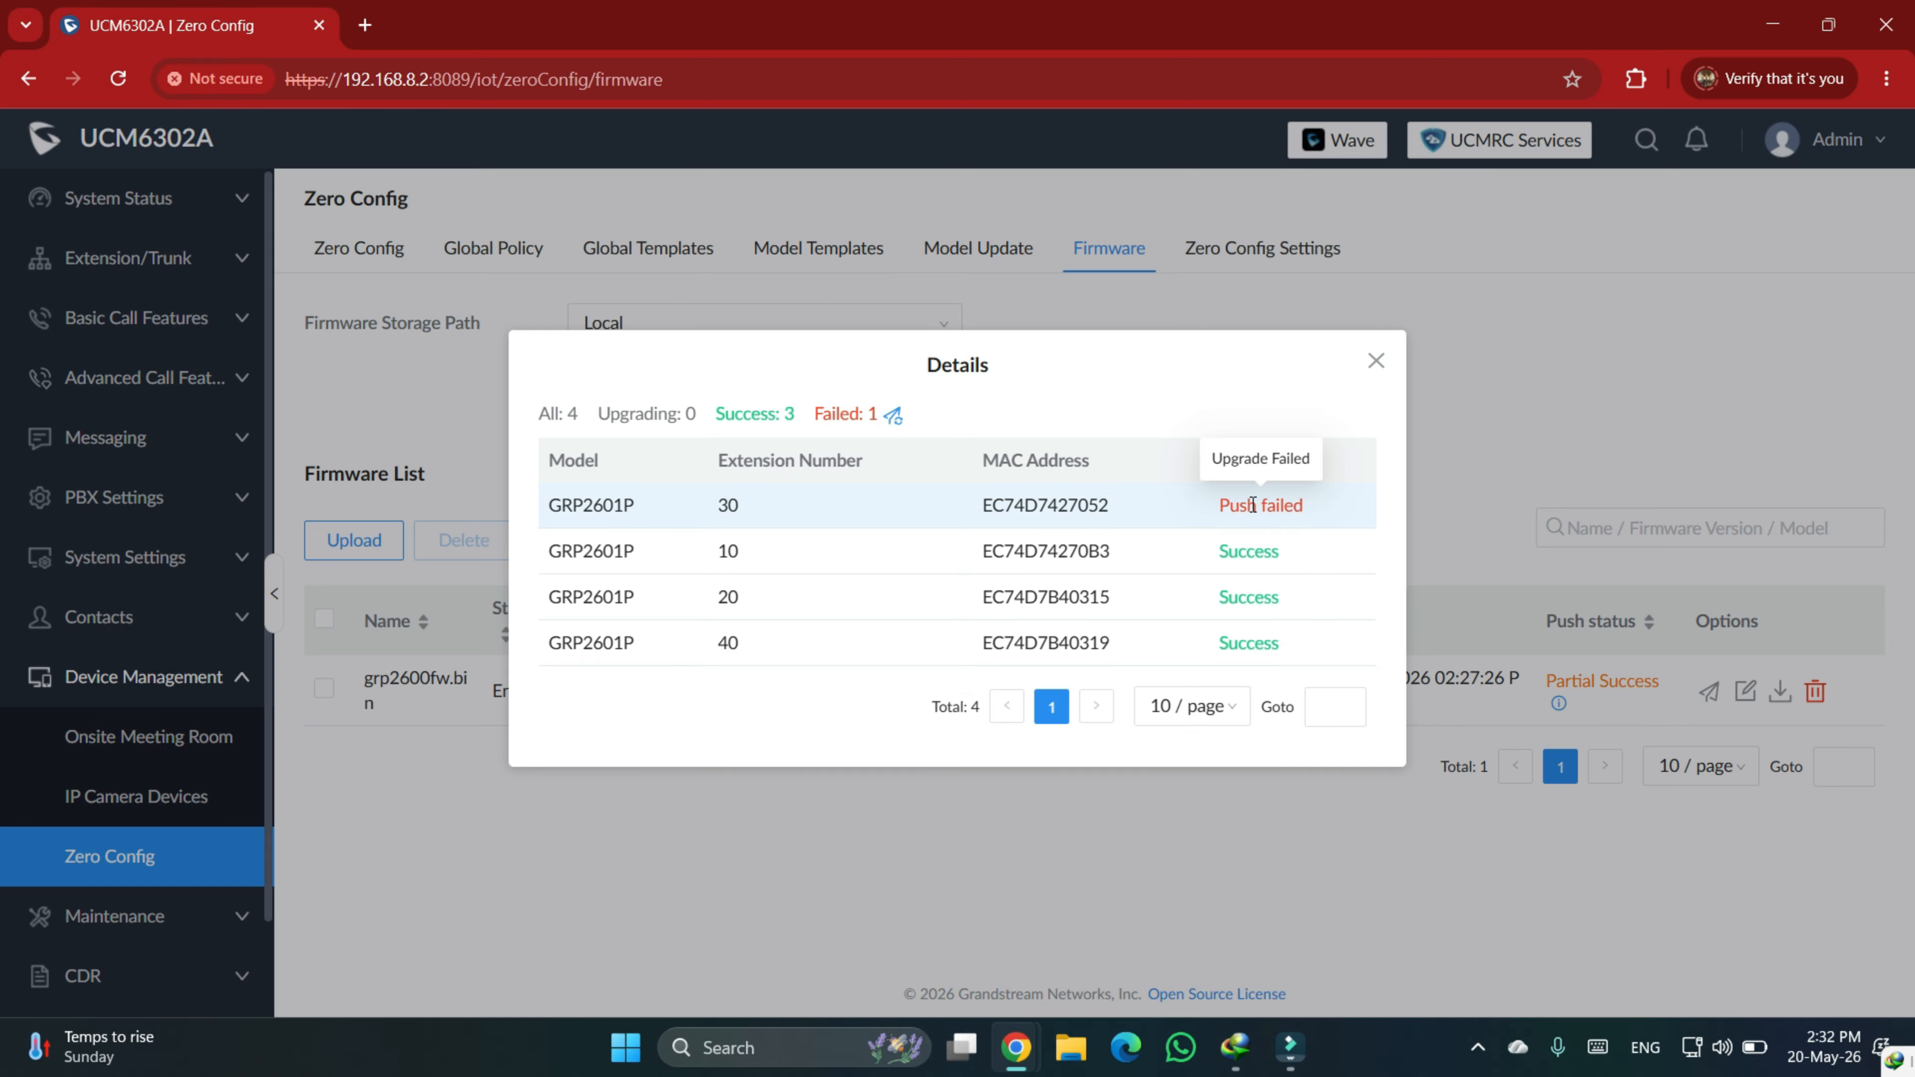
pyautogui.click(1376, 360)
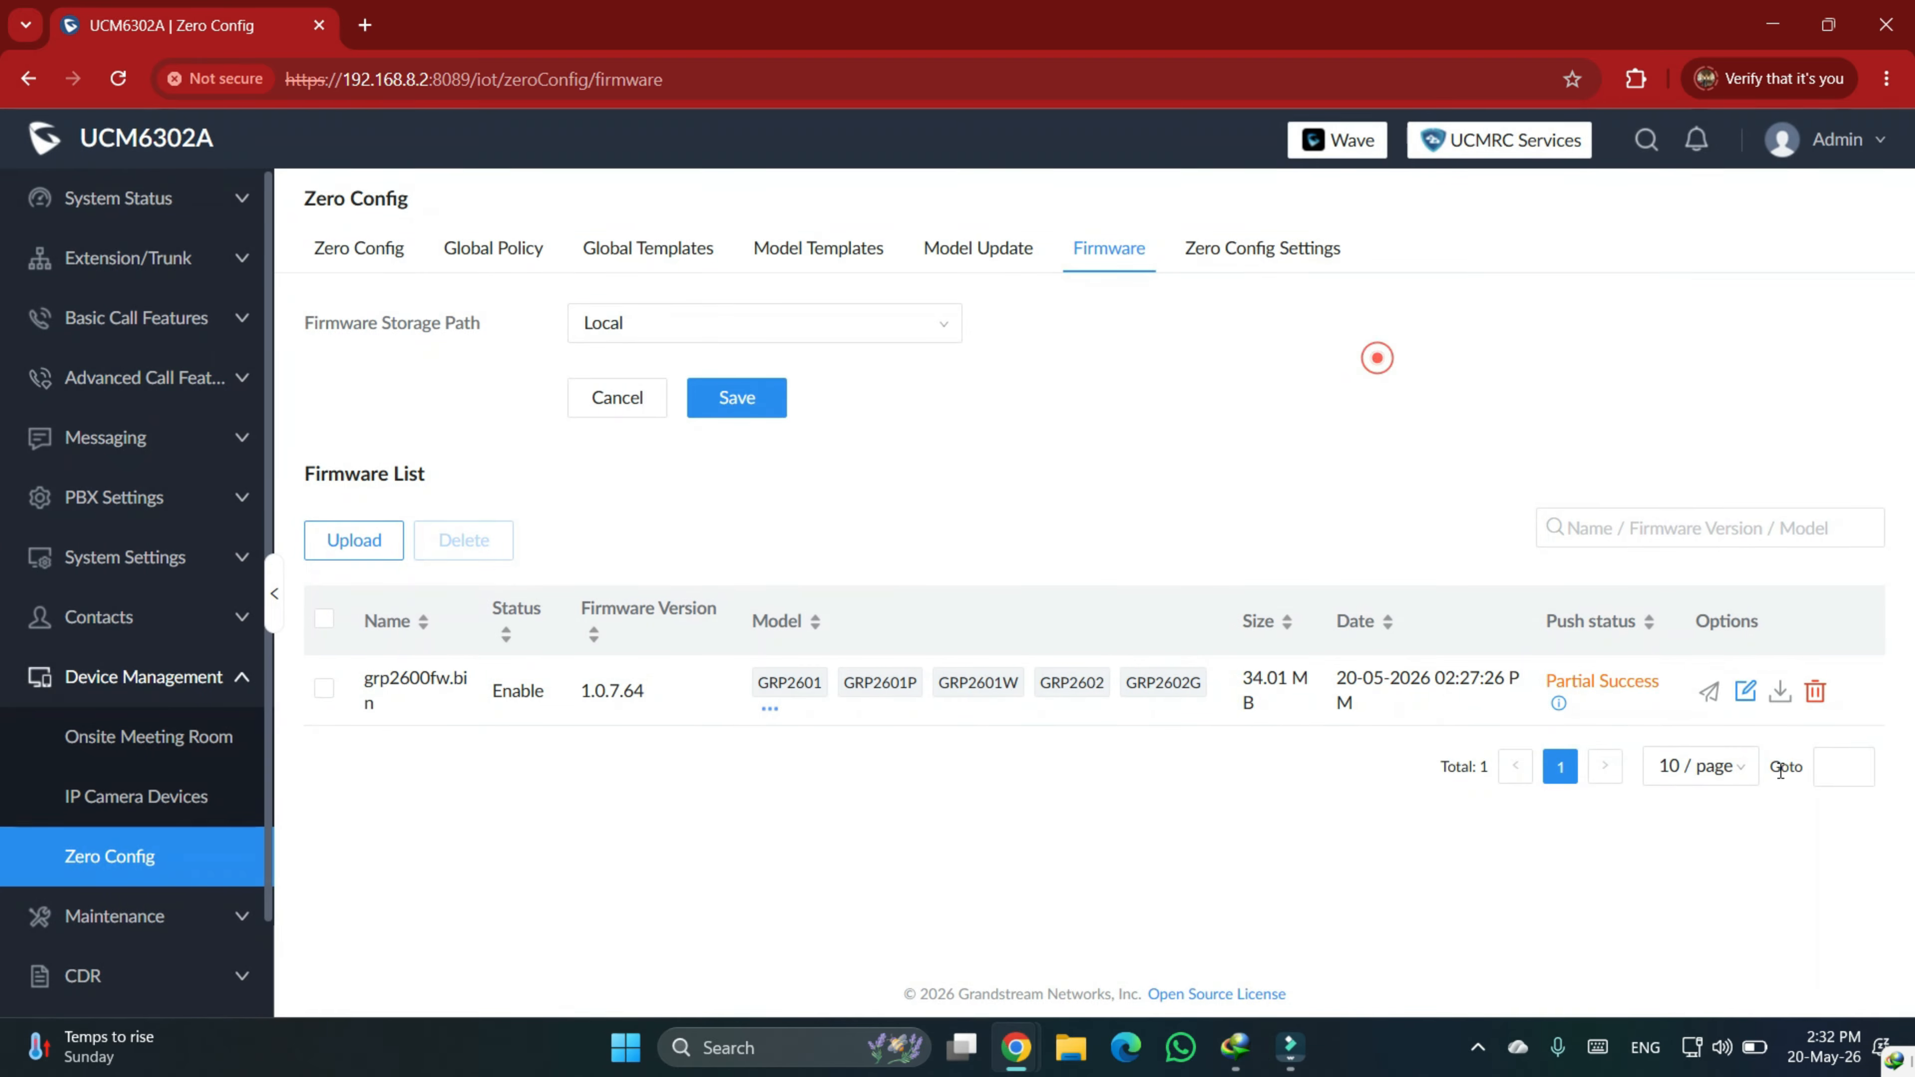
# Step: Push grp2600fw.bin again to the GRP2601P model with push mode Now, and send the upgrade request
pyautogui.click(1708, 693)
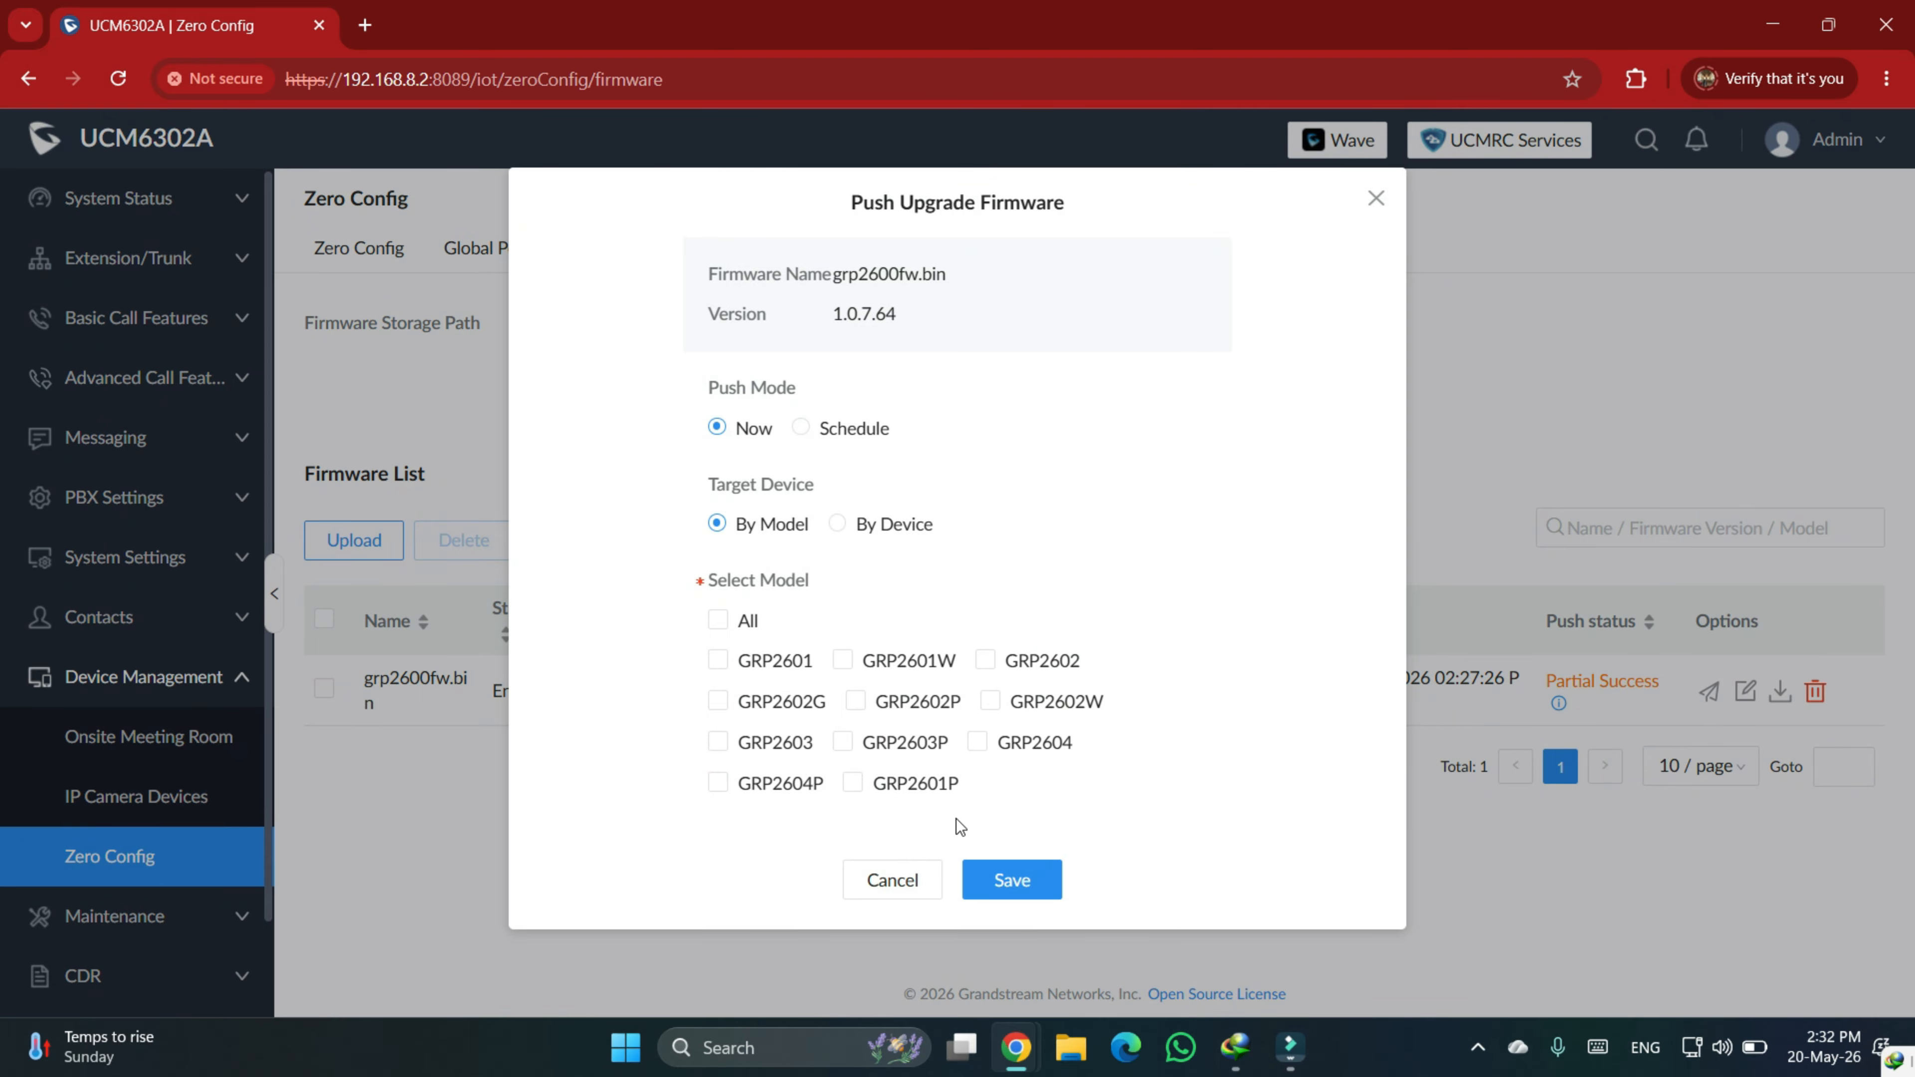
pyautogui.click(853, 783)
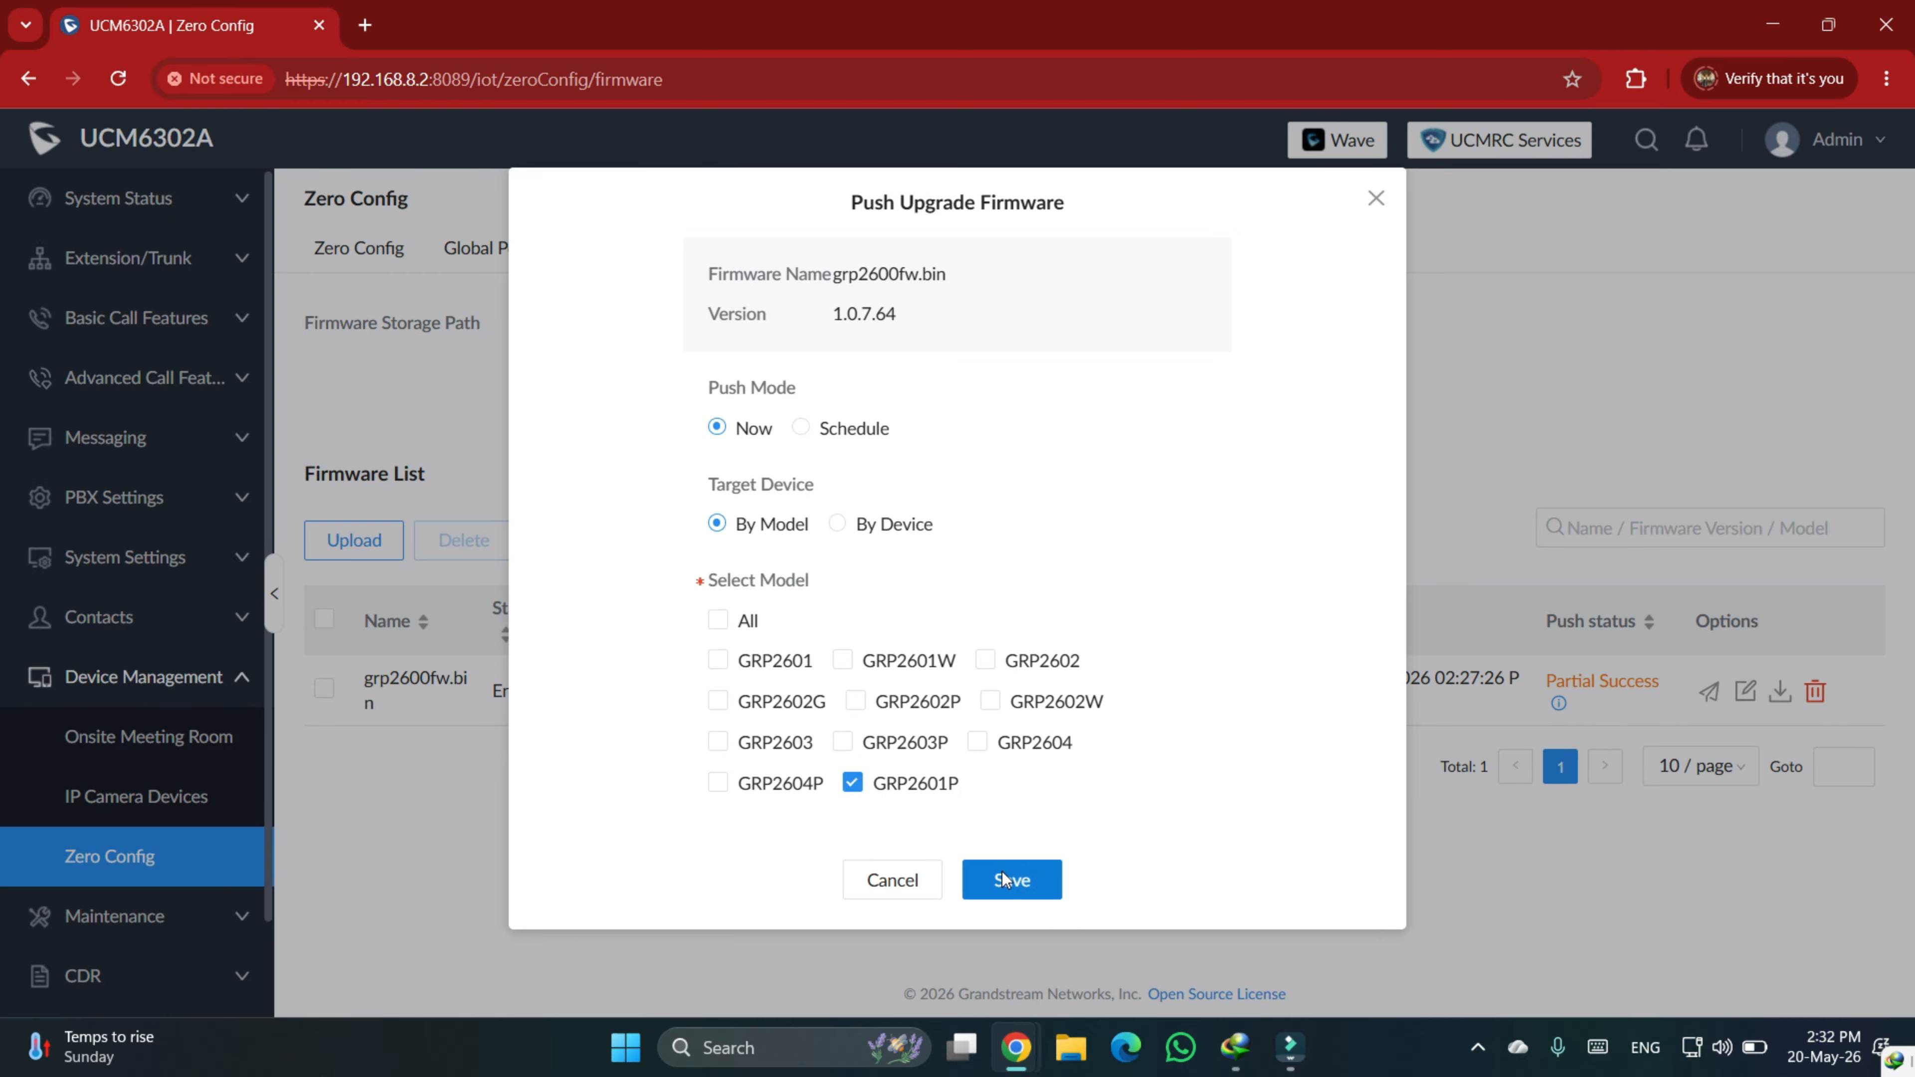
pyautogui.click(1003, 875)
pyautogui.click(1002, 608)
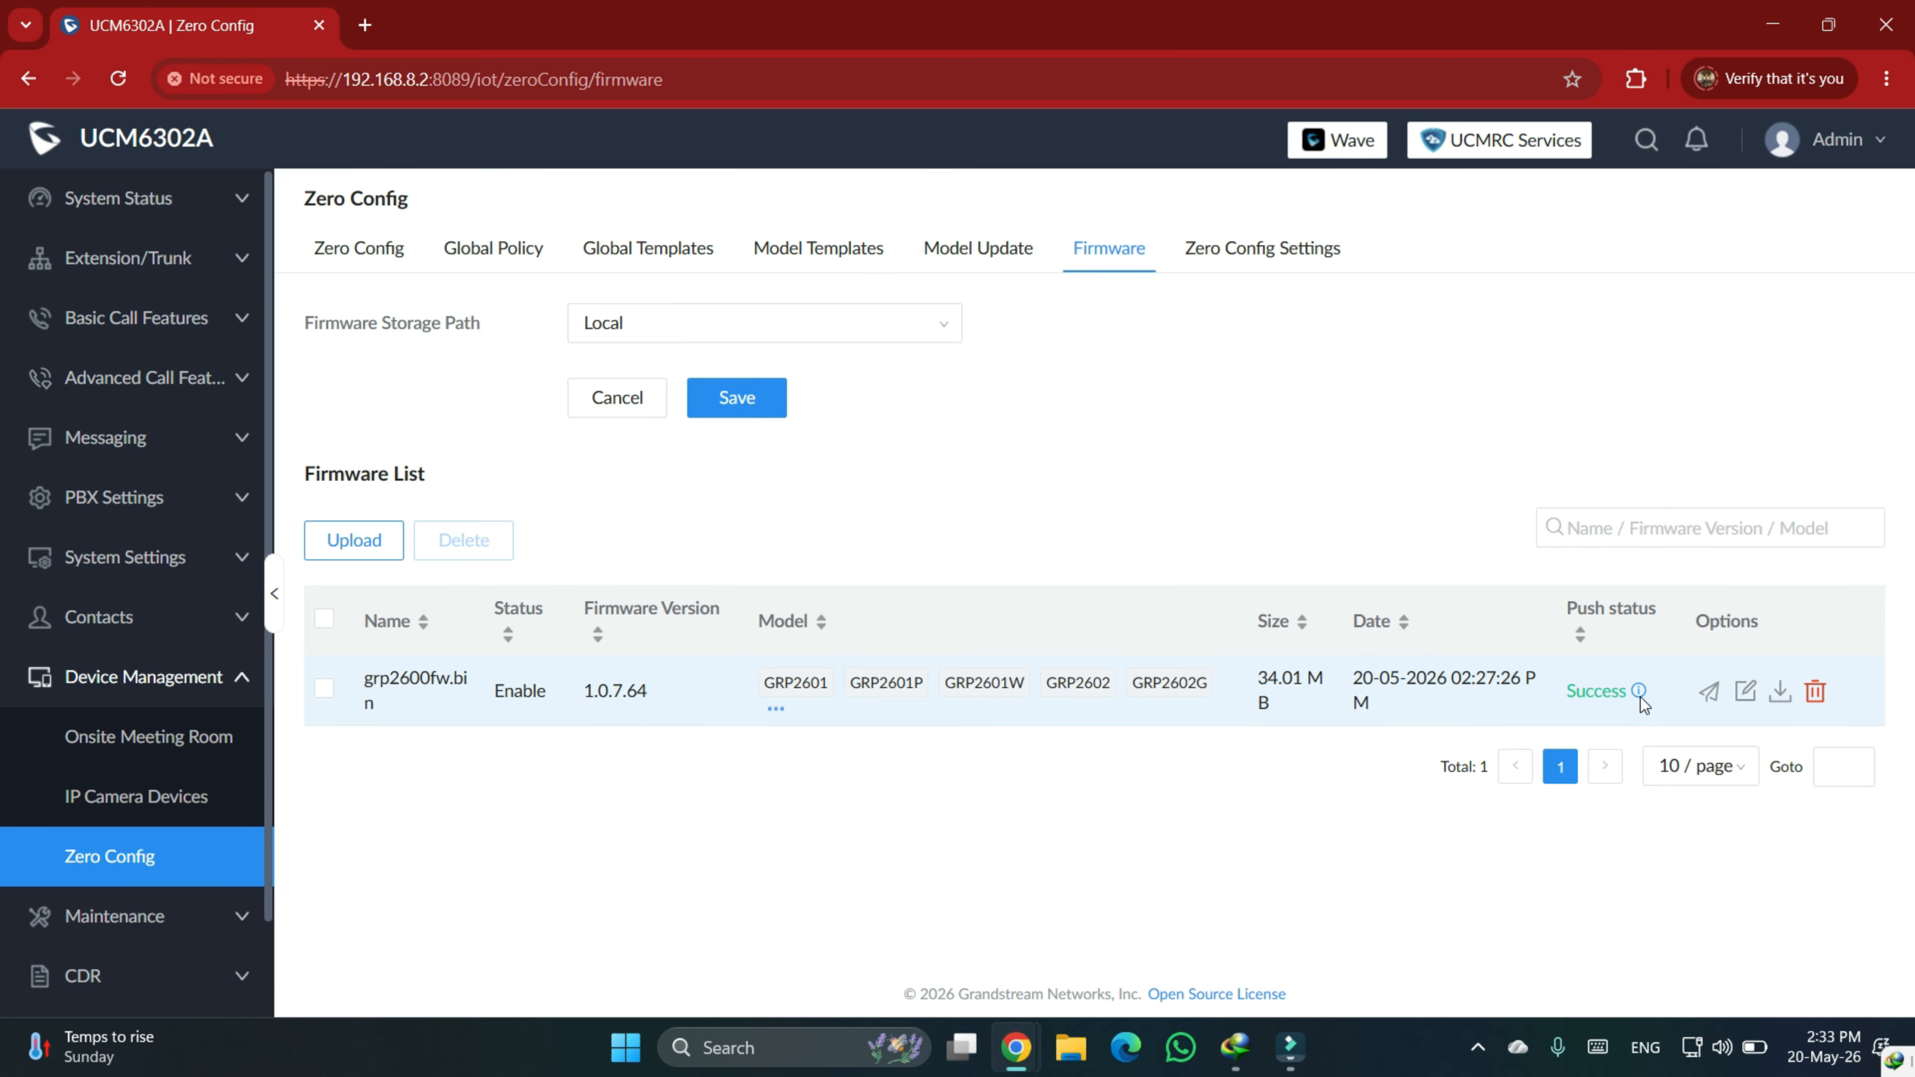
# Step: Check the repeated push's details, and verify every phone's firmware version and upgrade status in the Zero Config device list
pyautogui.click(1640, 693)
pyautogui.click(1375, 364)
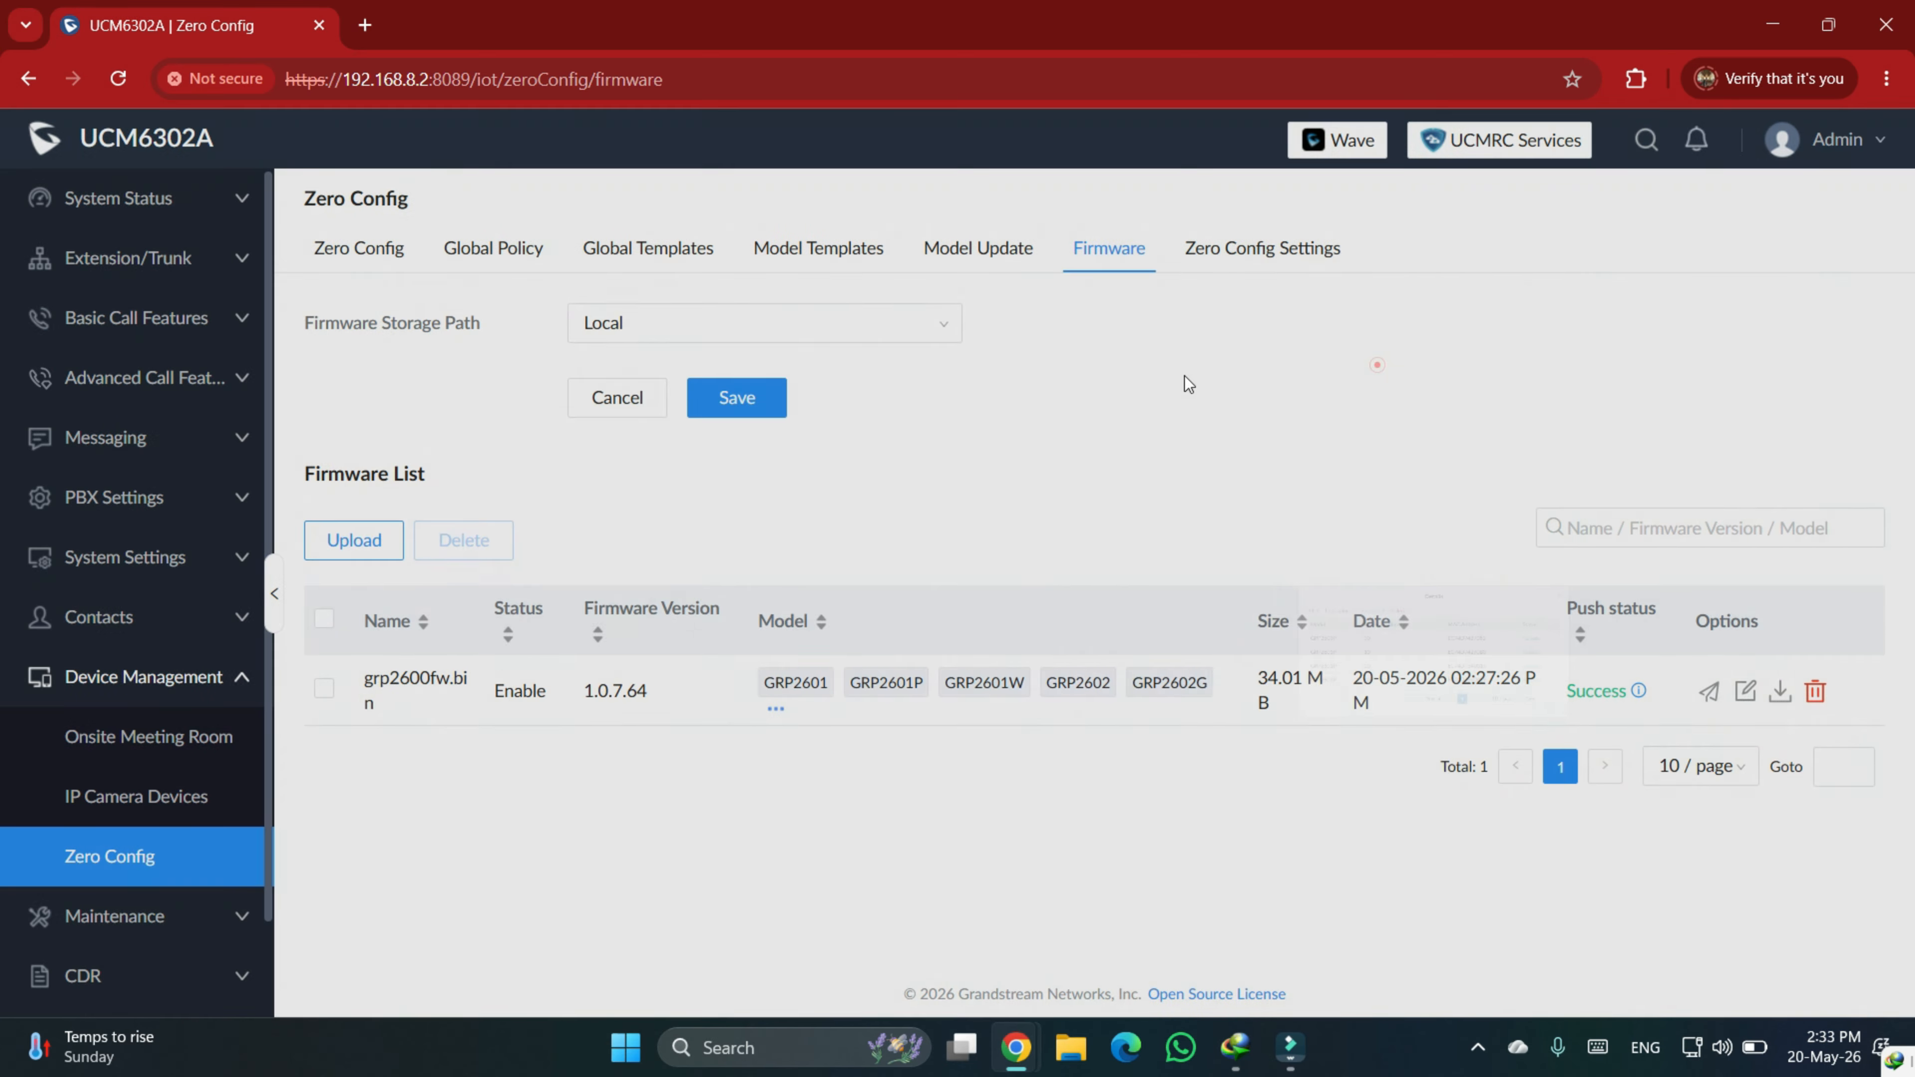
pyautogui.click(127, 855)
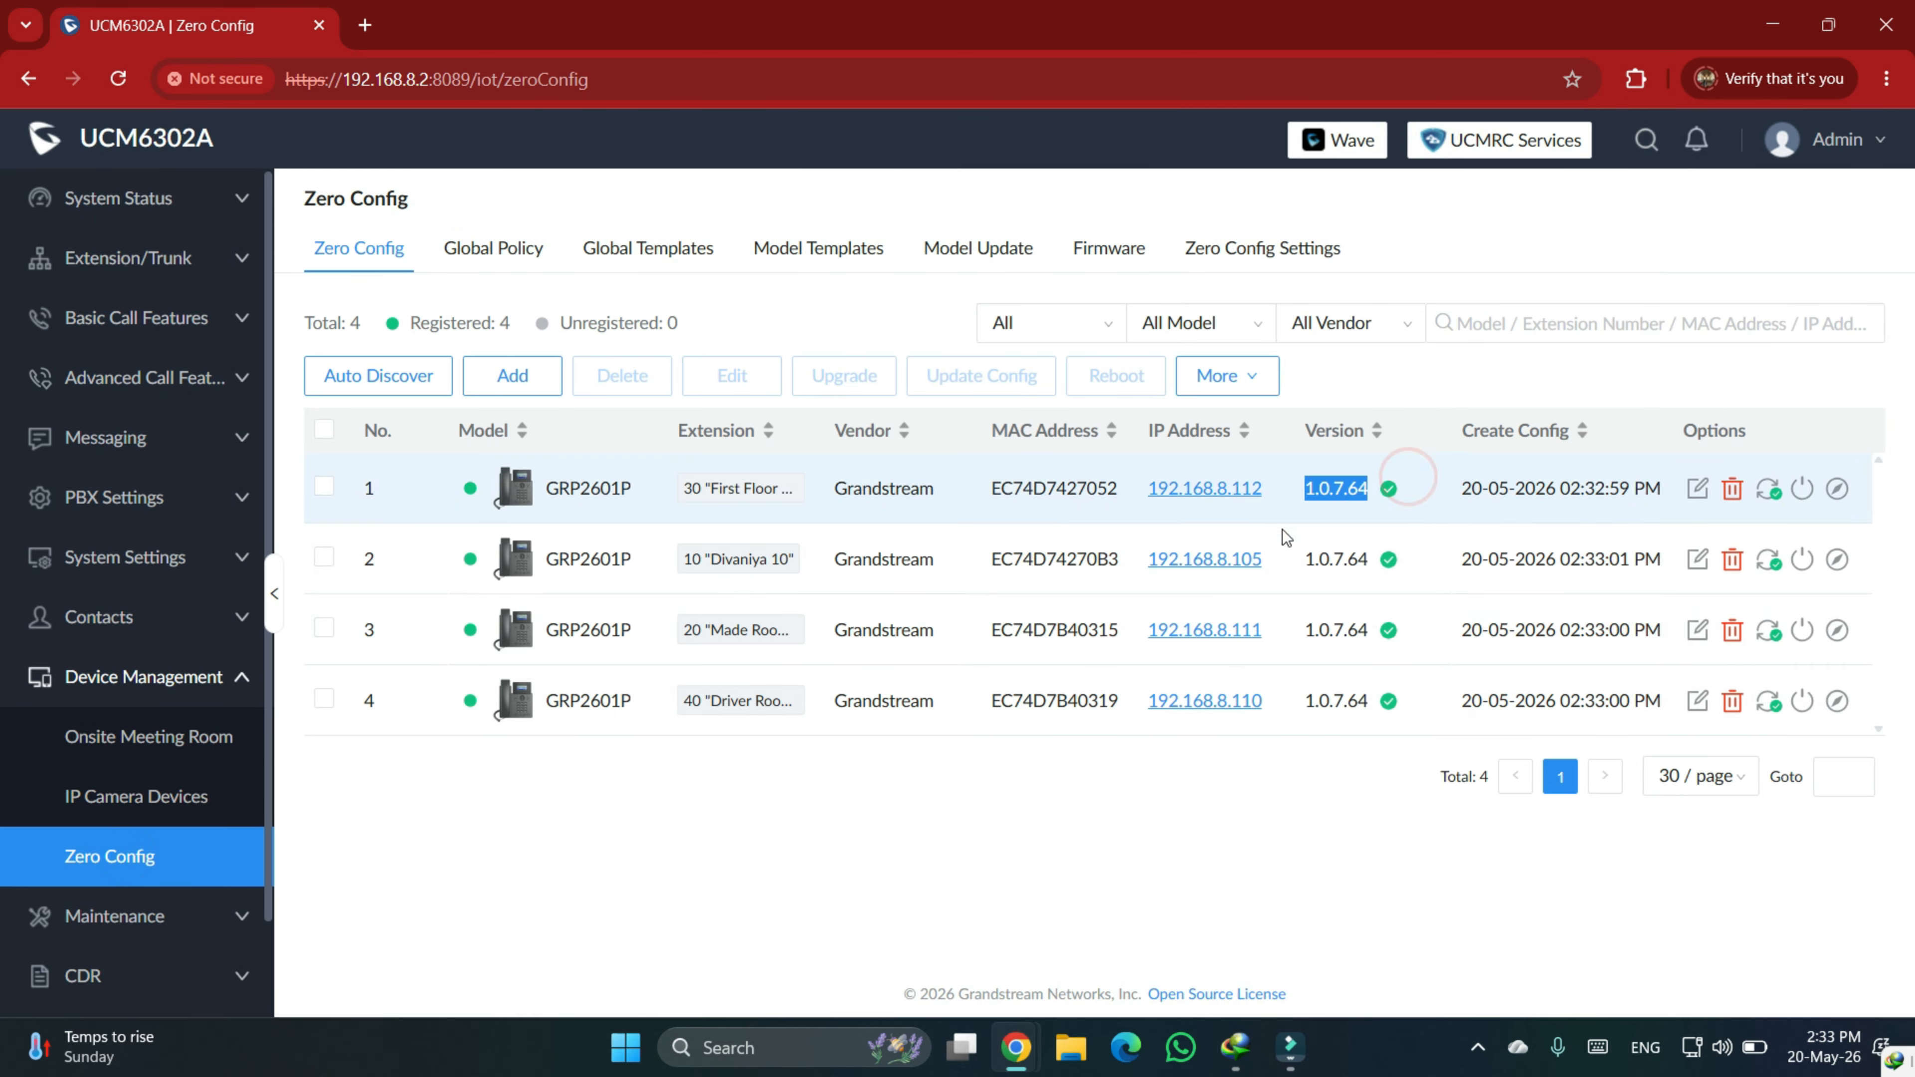
pyautogui.doubleClick(1402, 560)
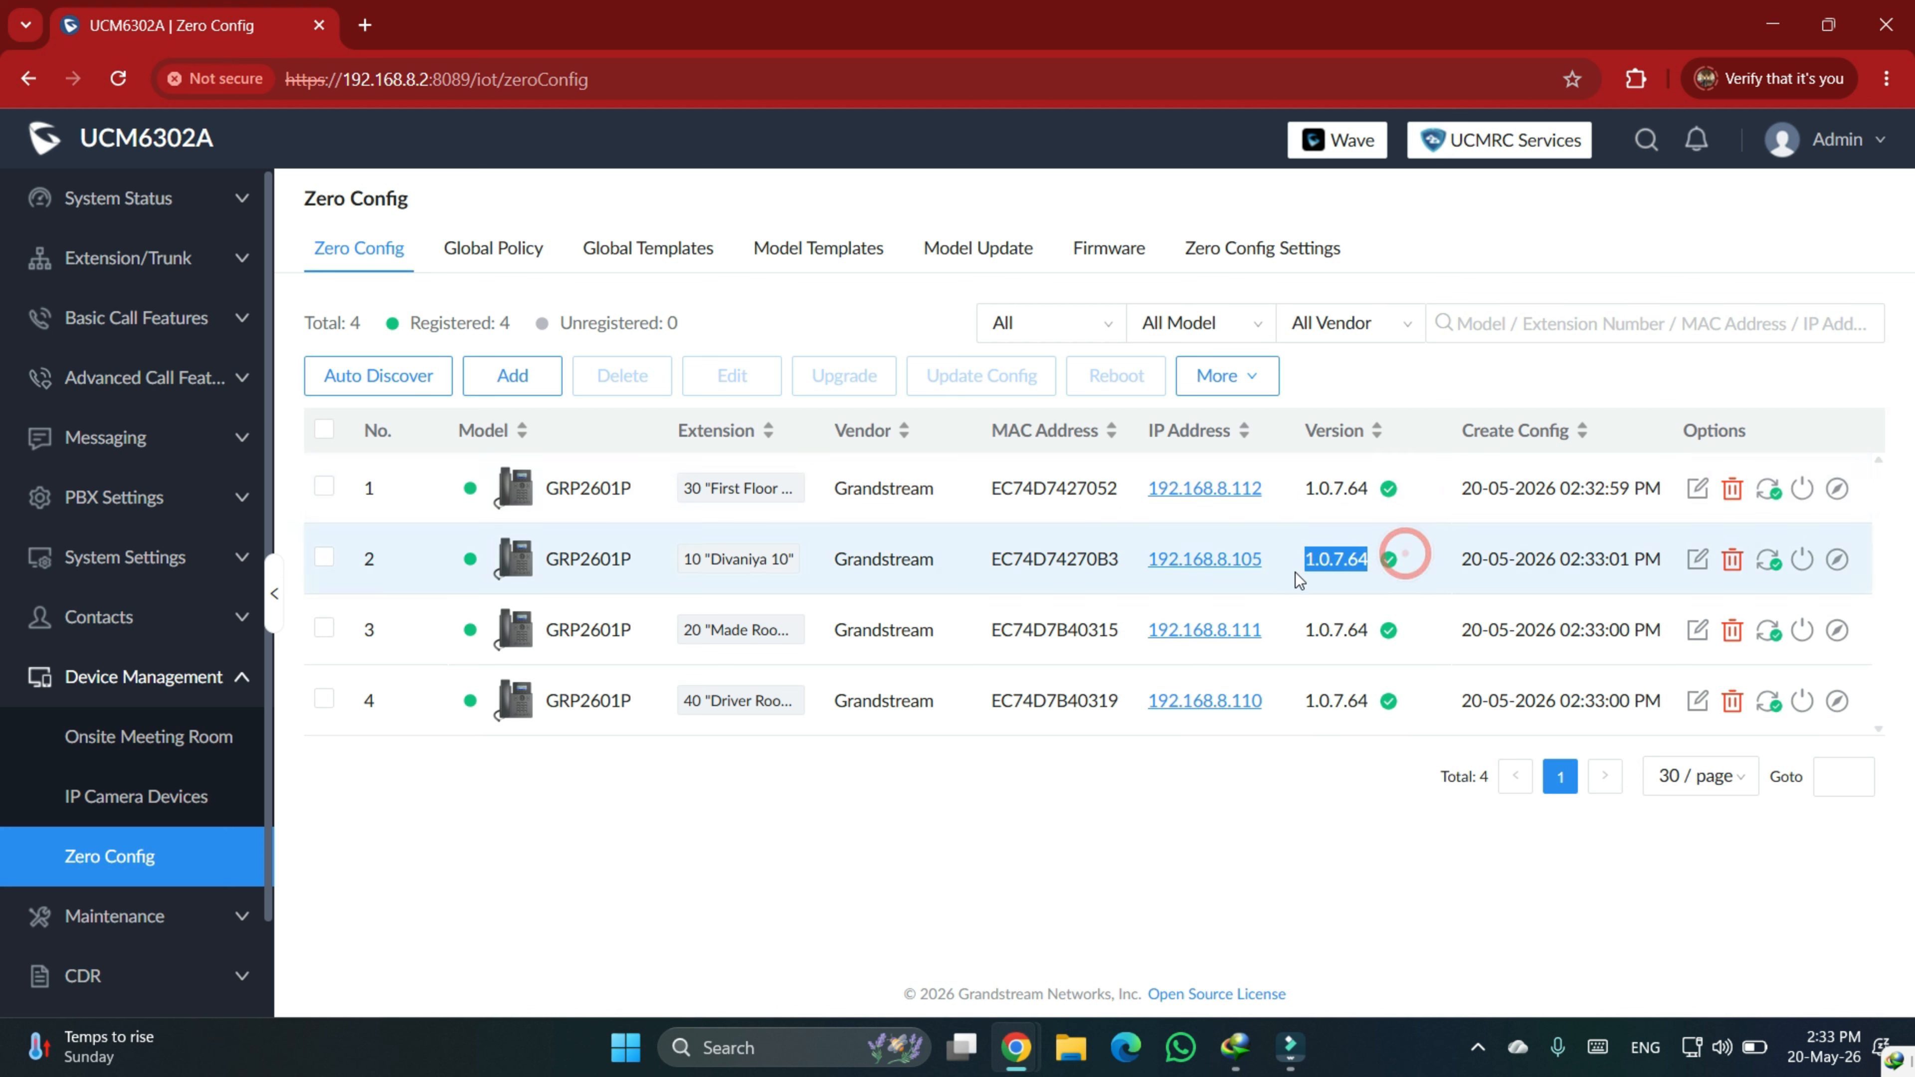
pyautogui.doubleClick(1409, 633)
pyautogui.doubleClick(1409, 705)
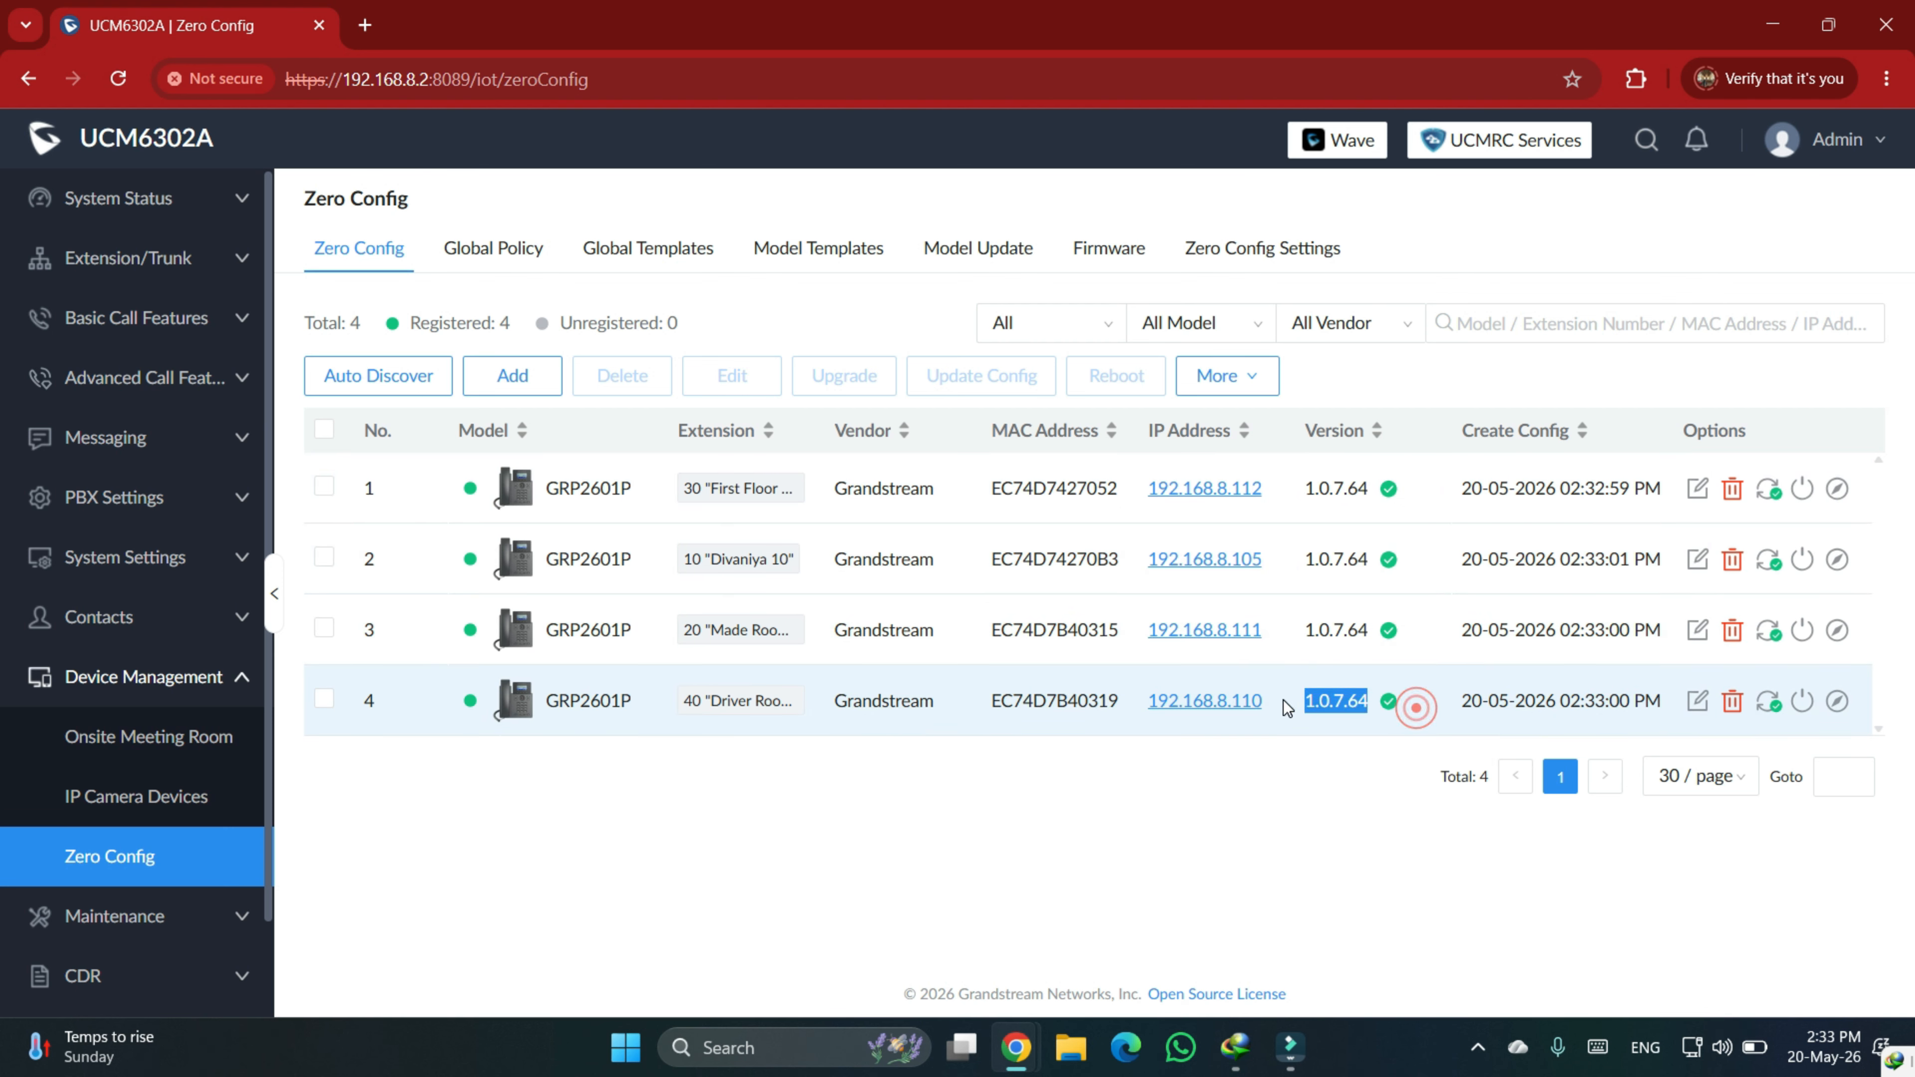
pyautogui.click(1274, 862)
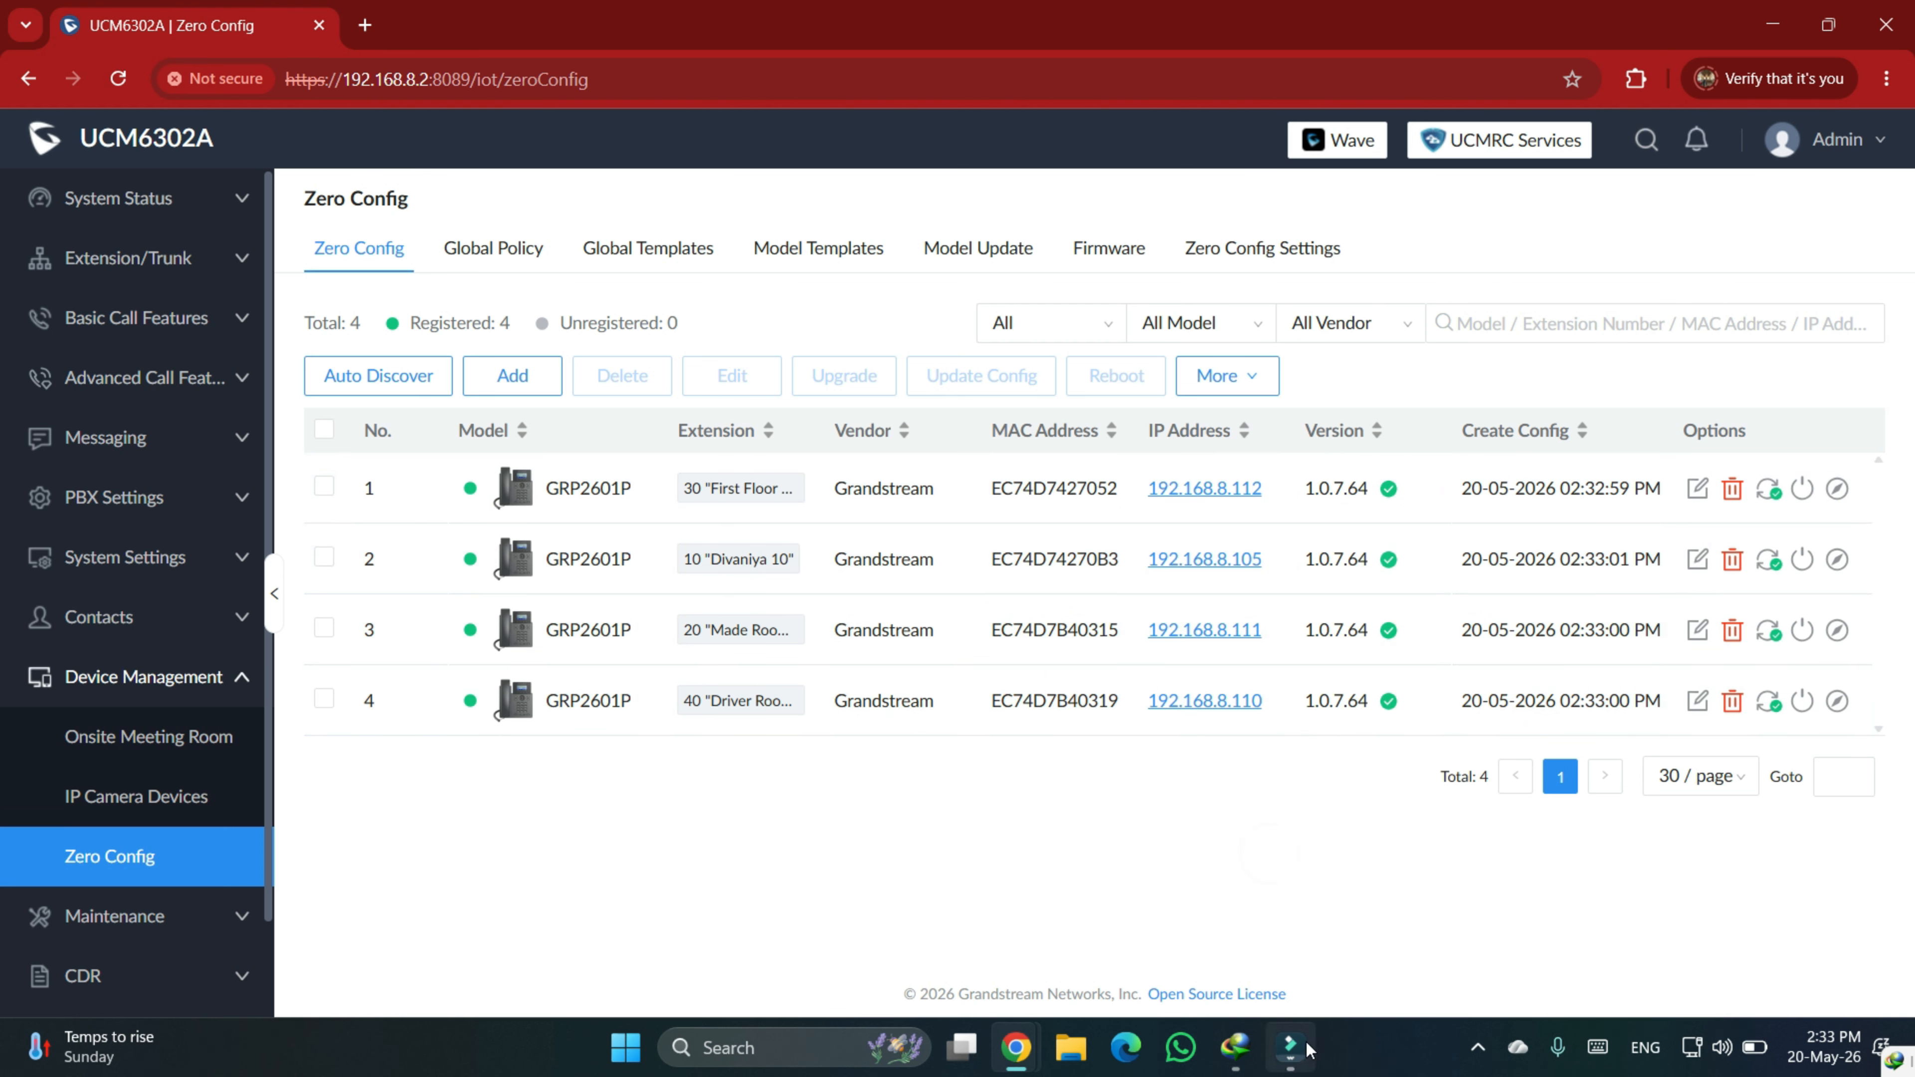